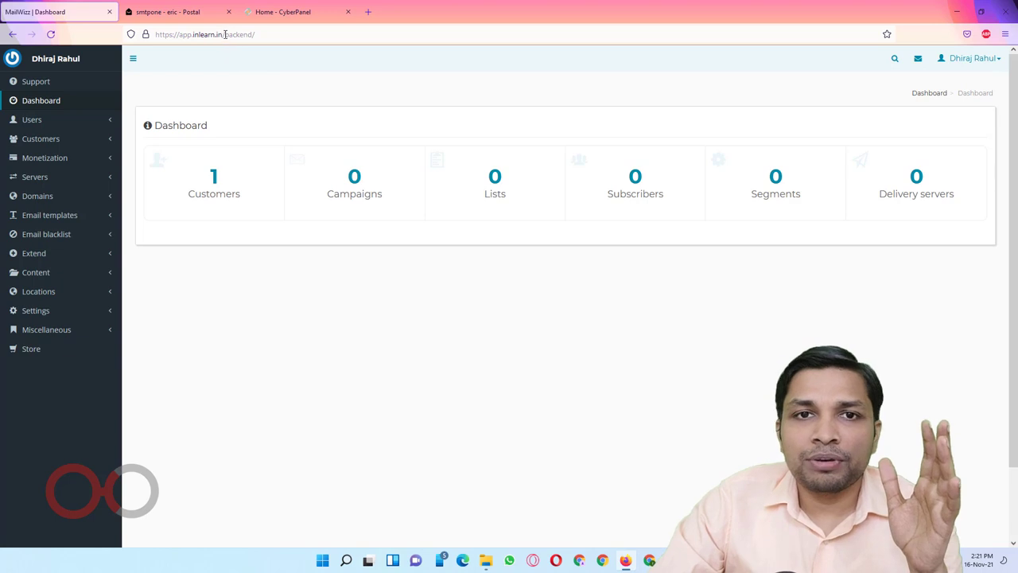
Step: Expand Customers in the sidebar and open the customers list
left_click_drag(224, 34, 280, 52)
left_click(353, 300)
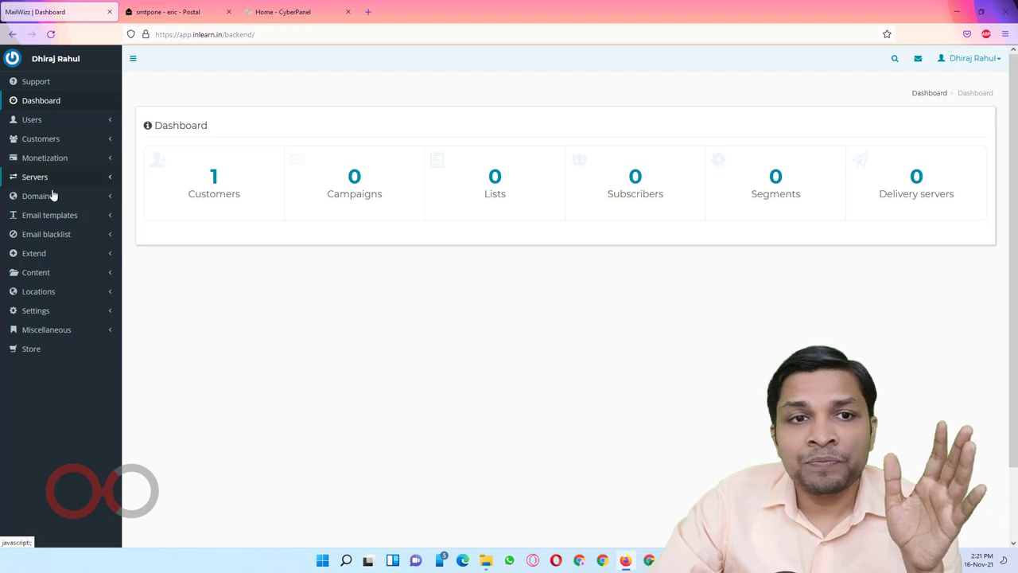
left_click(46, 140)
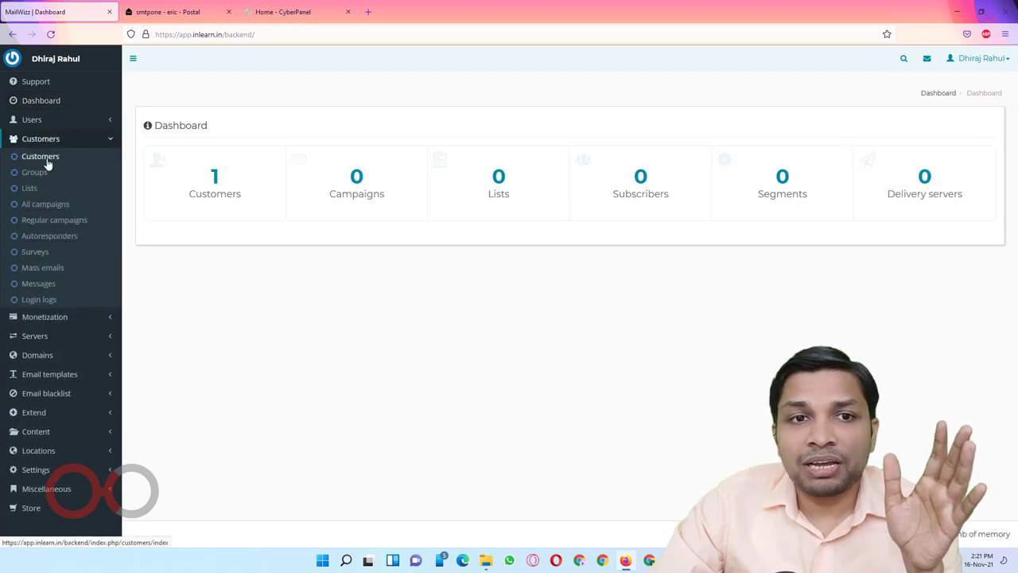
left_click(49, 161)
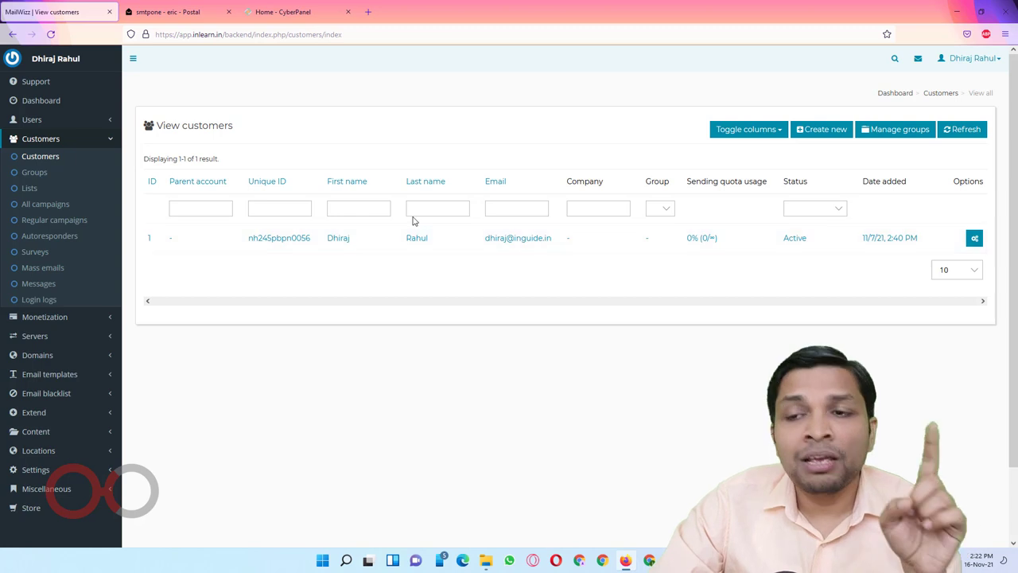
Step: Preview the Create new customer form, then return to the customers list without saving
left_click(827, 130)
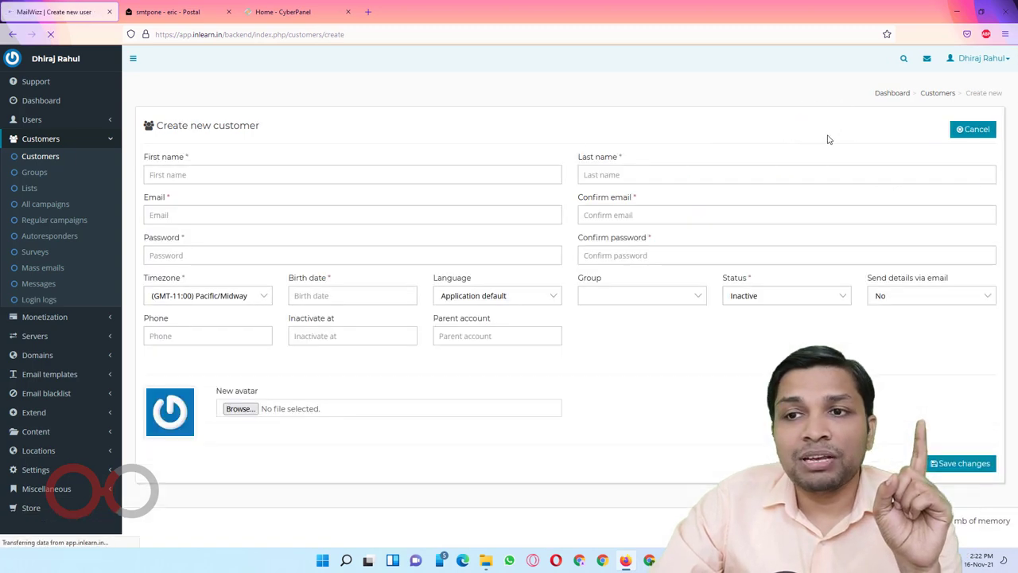
left_click(350, 214)
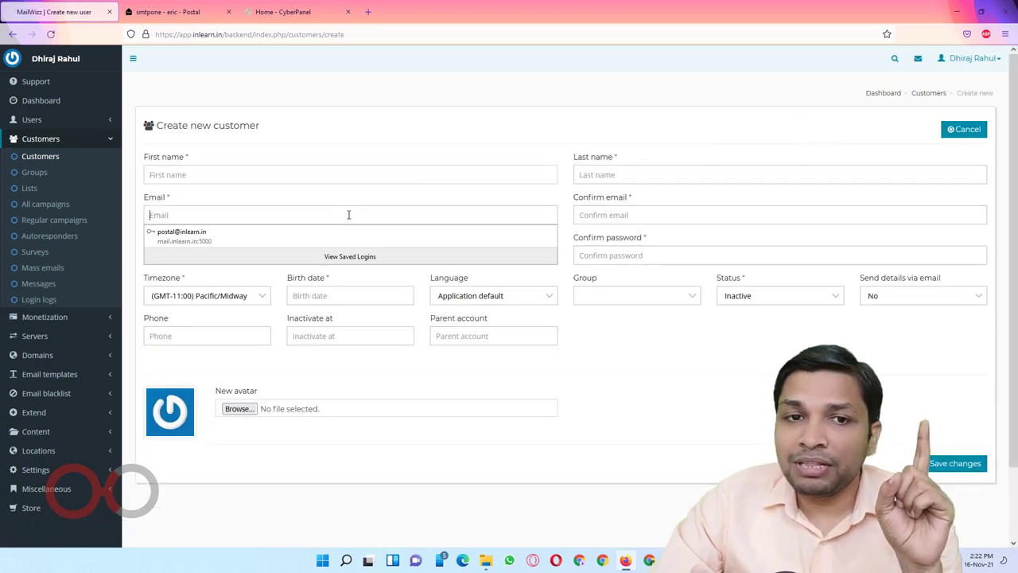
left_click(654, 132)
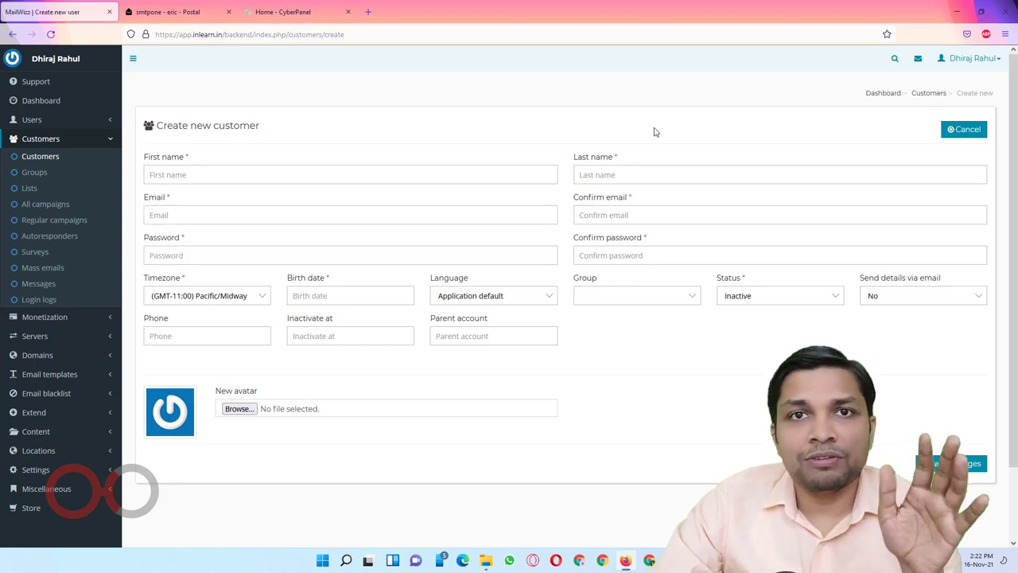
left_click(46, 160)
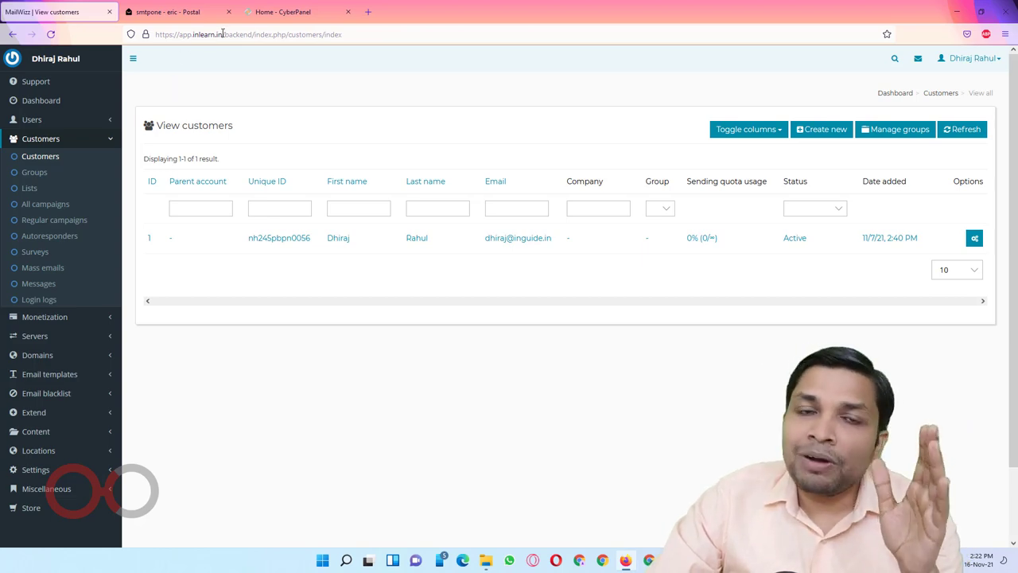
Step: Open the site's base address in a new tab to show the customer login page
double_click(223, 34)
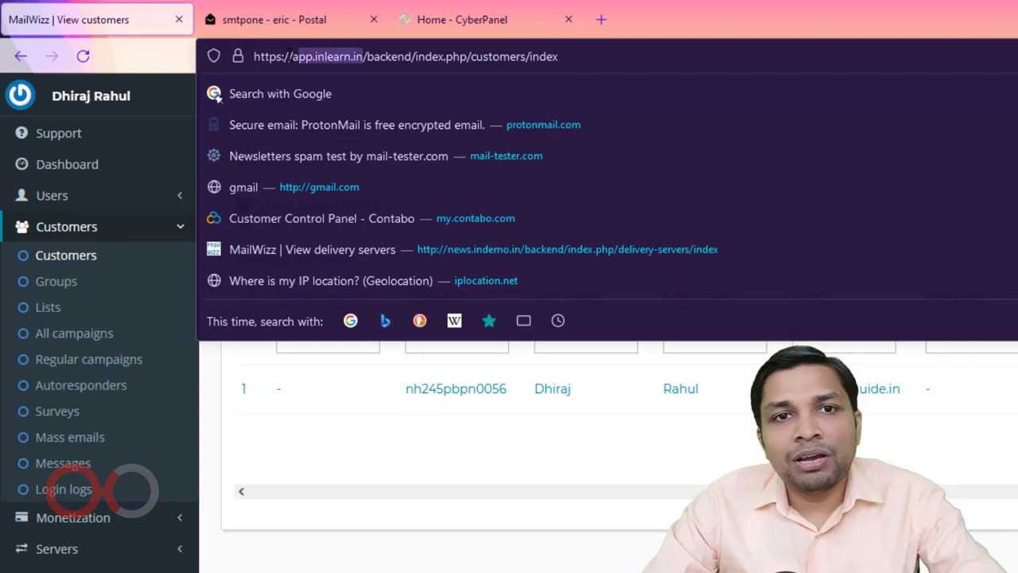
left_click_drag(298, 56, 249, 49)
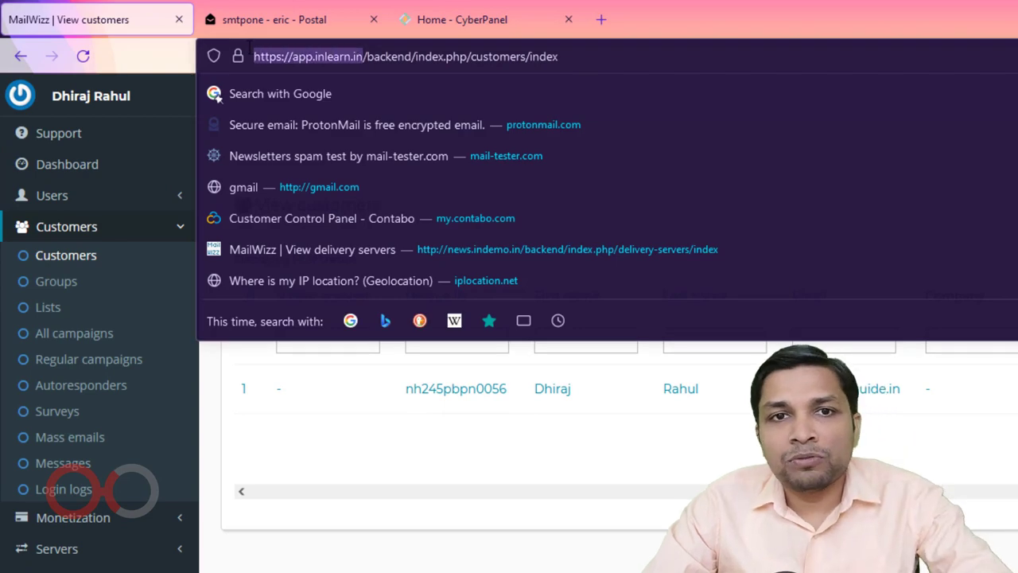
key("ctrl+c")
key("ctrl+t")
key("ctrl+v")
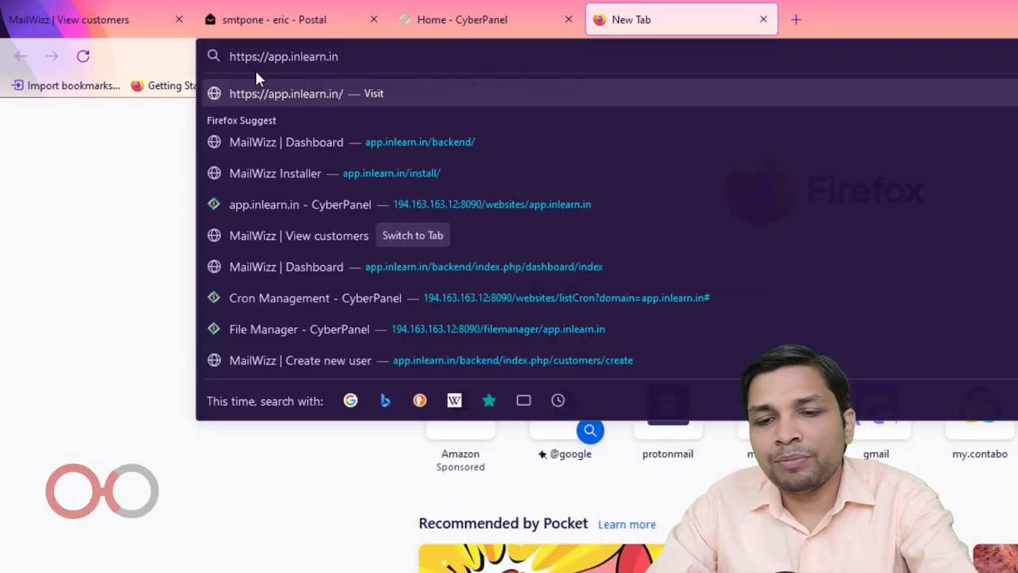
key("Return")
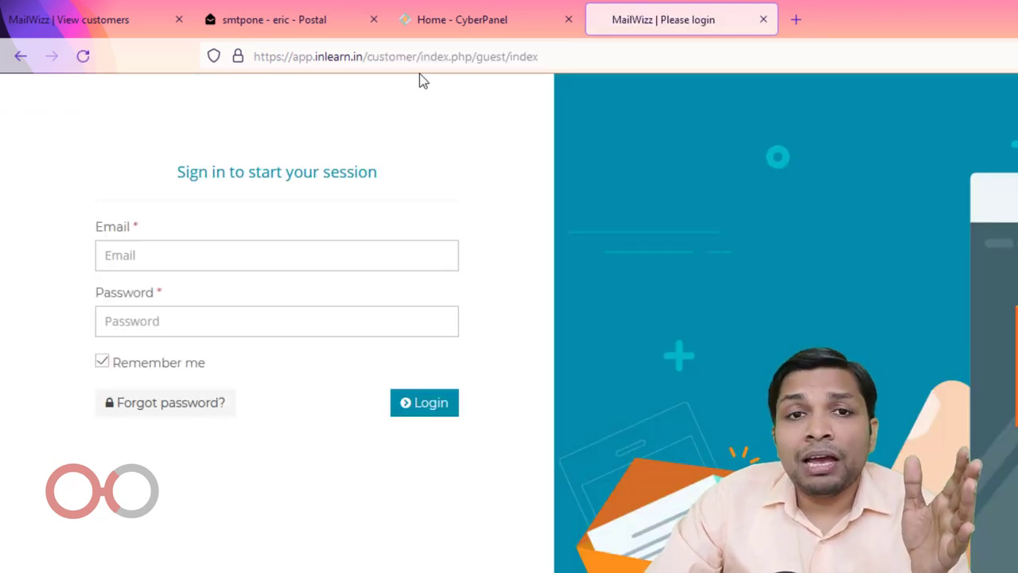
Step: Compare the customer login address with the admin address on the View customers tab
left_click_drag(368, 56, 416, 57)
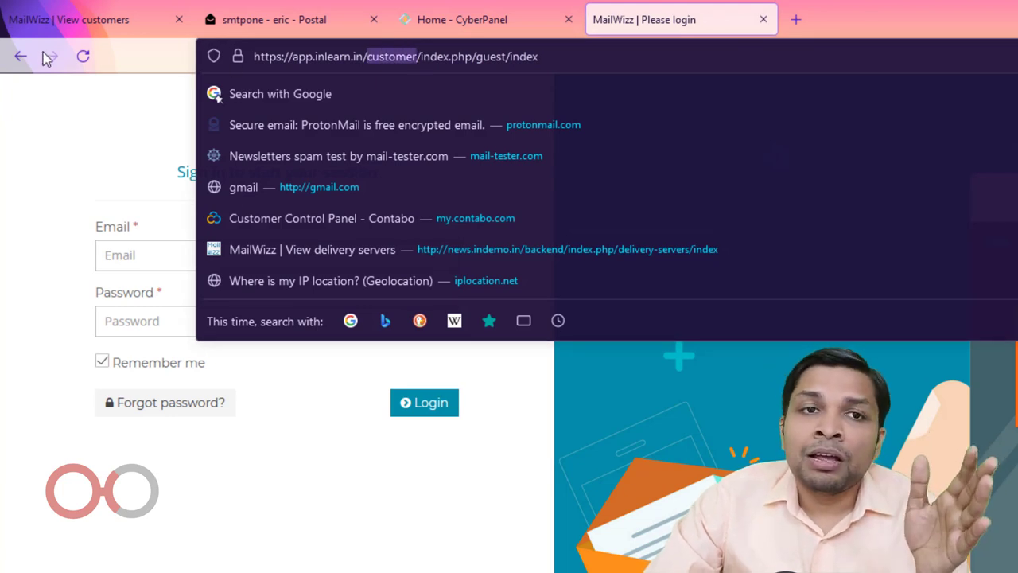
left_click(73, 21)
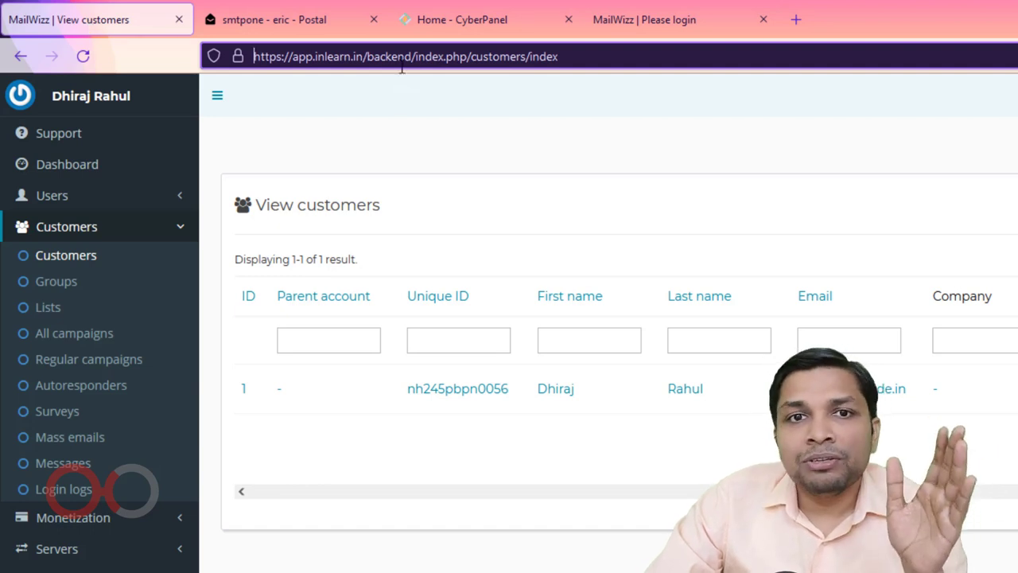
left_click(370, 56)
left_click_drag(368, 56, 410, 56)
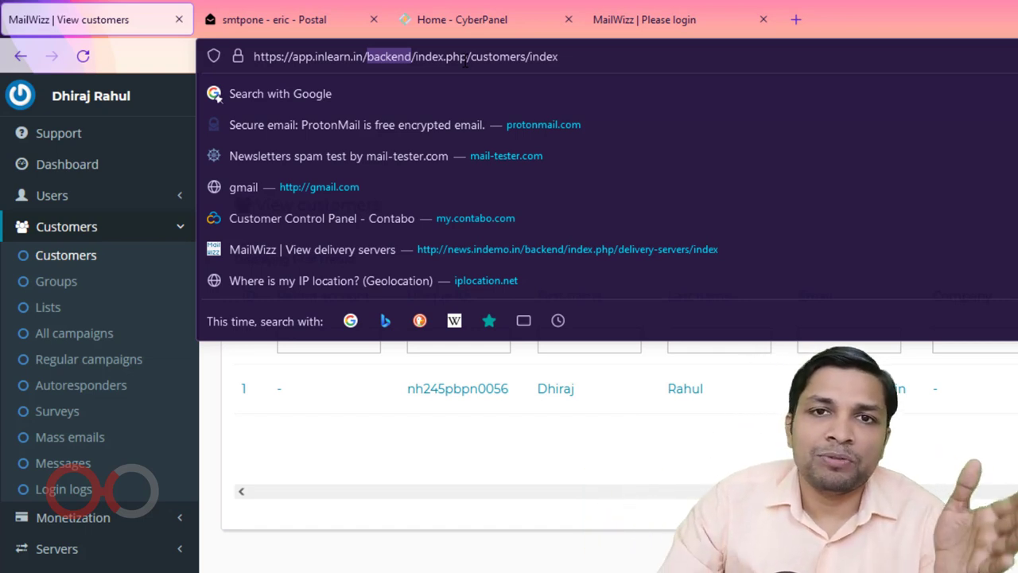
key("Escape")
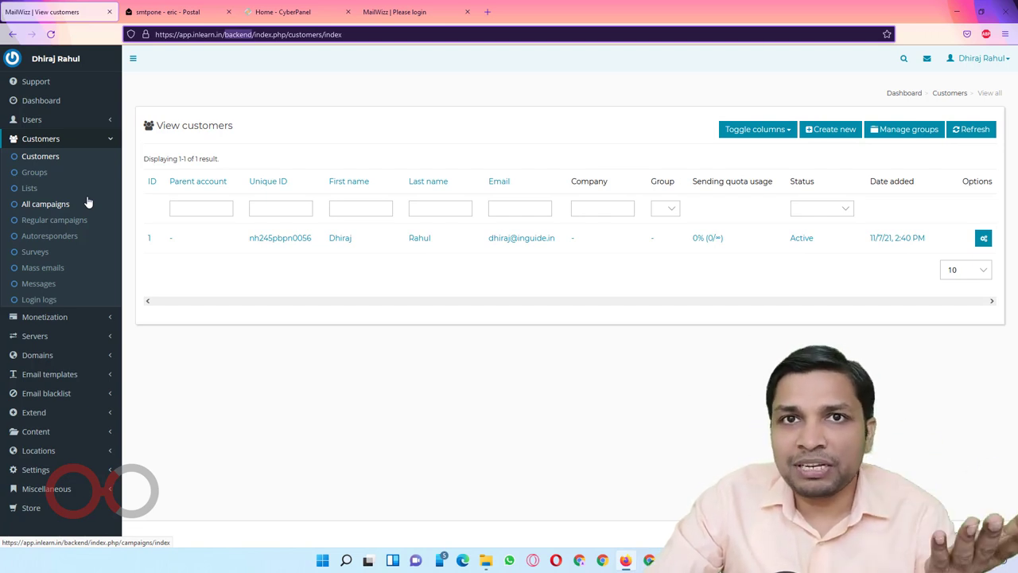
Step: Go to Servers > Delivery servers and start creating a new server
left_click(64, 341)
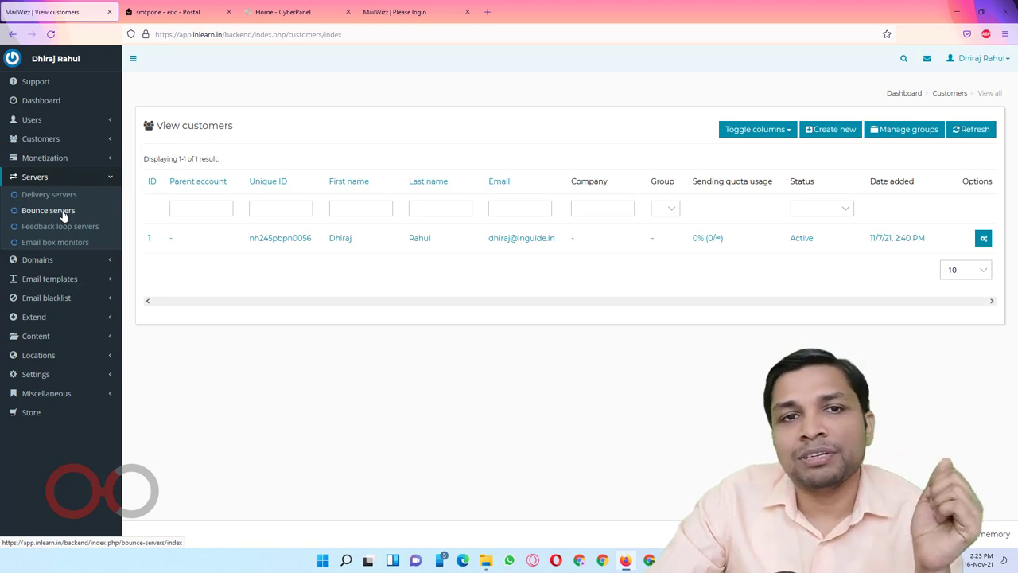
left_click(49, 202)
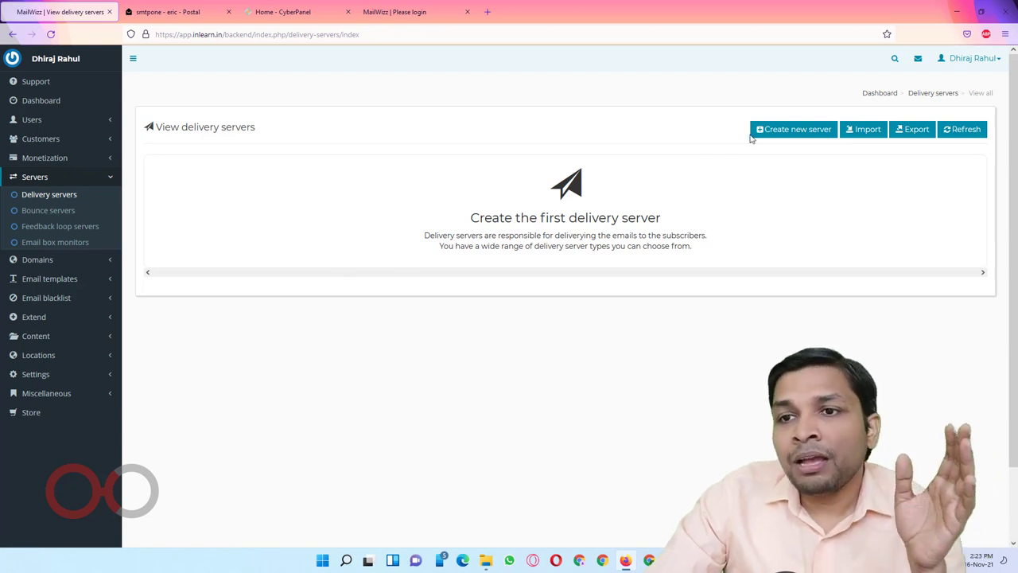
left_click(794, 130)
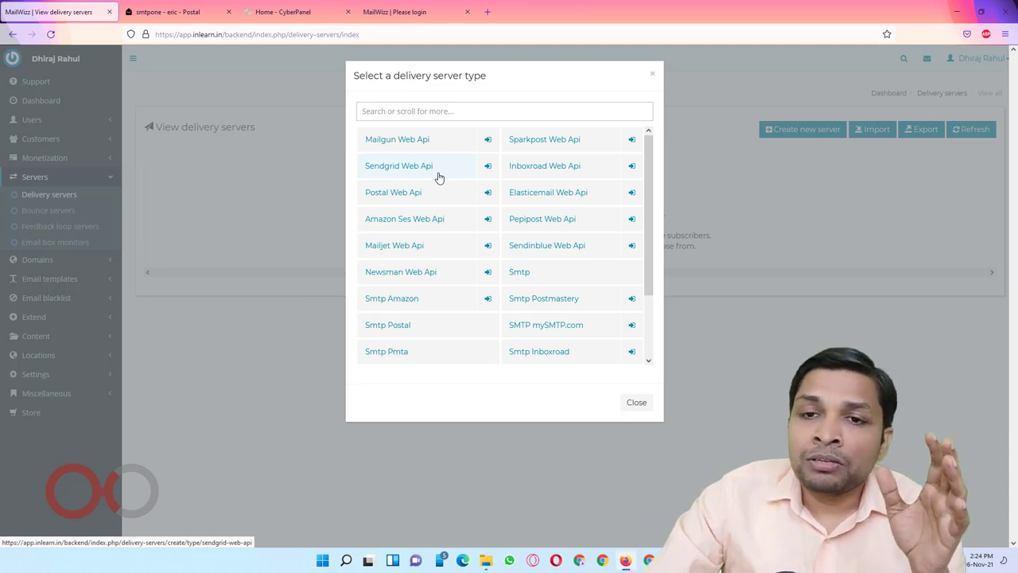
Step: Choose Postal Web Api as the new delivery server type
scroll(448, 190, "down", 2)
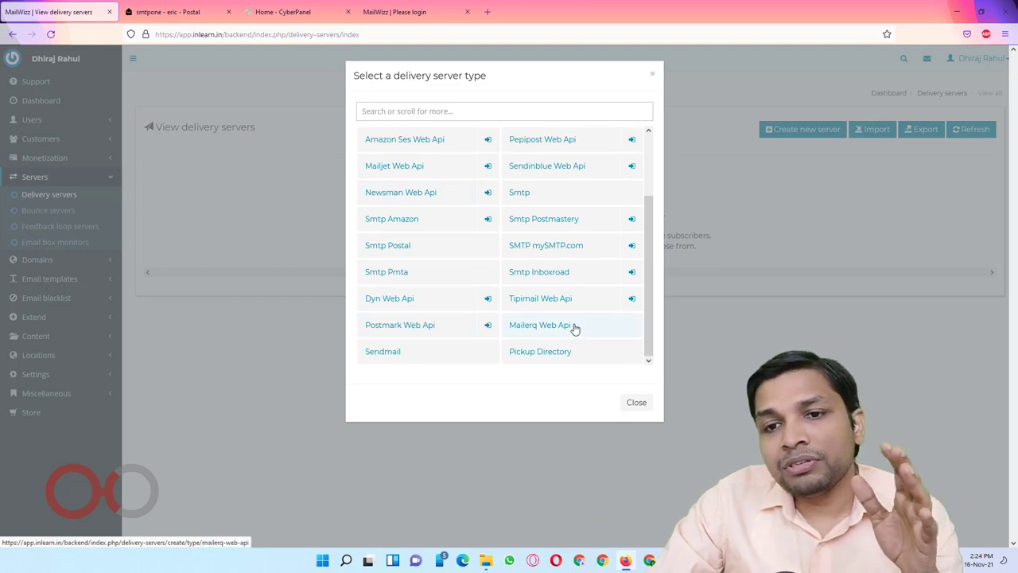
scroll(574, 330, "up", 2)
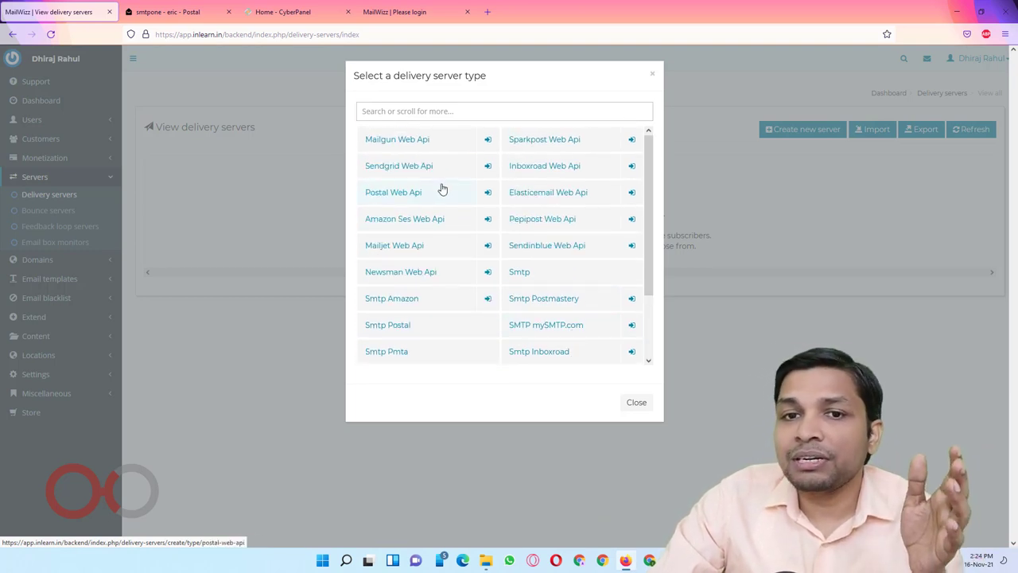
left_click(396, 199)
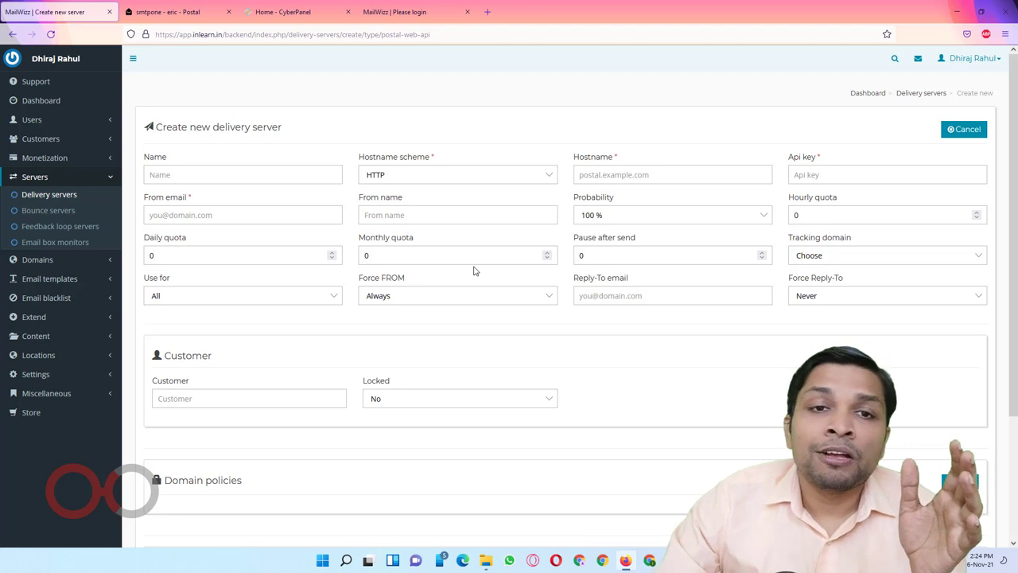
left_click(199, 4)
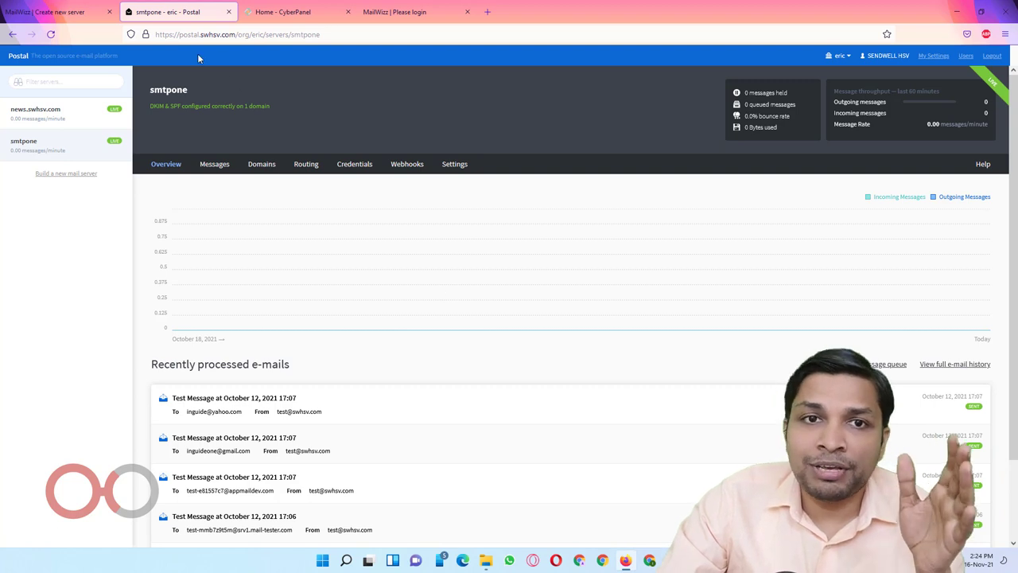
left_click_drag(178, 34, 237, 34)
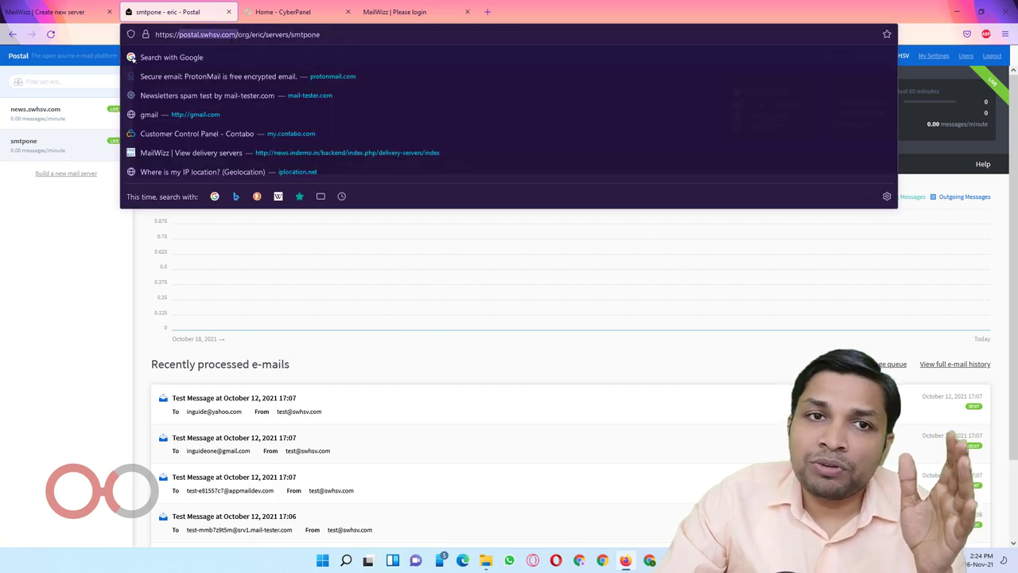
left_click(66, 18)
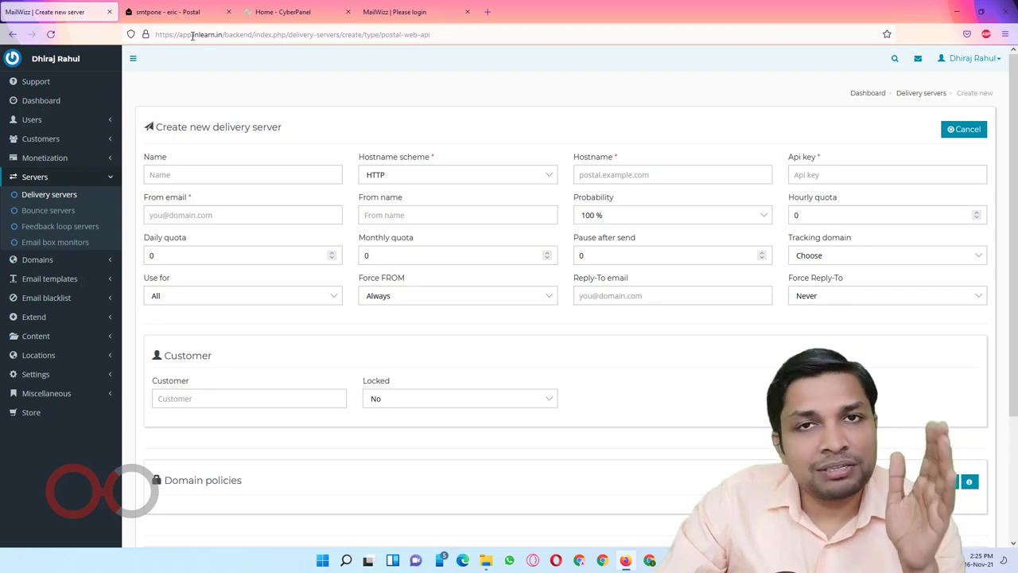
left_click(173, 13)
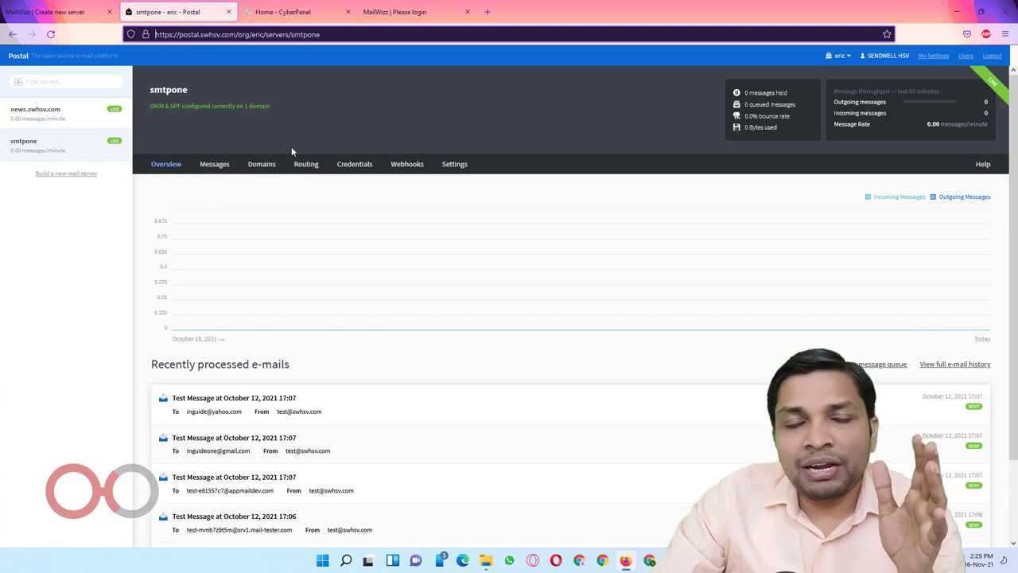
left_click(80, 5)
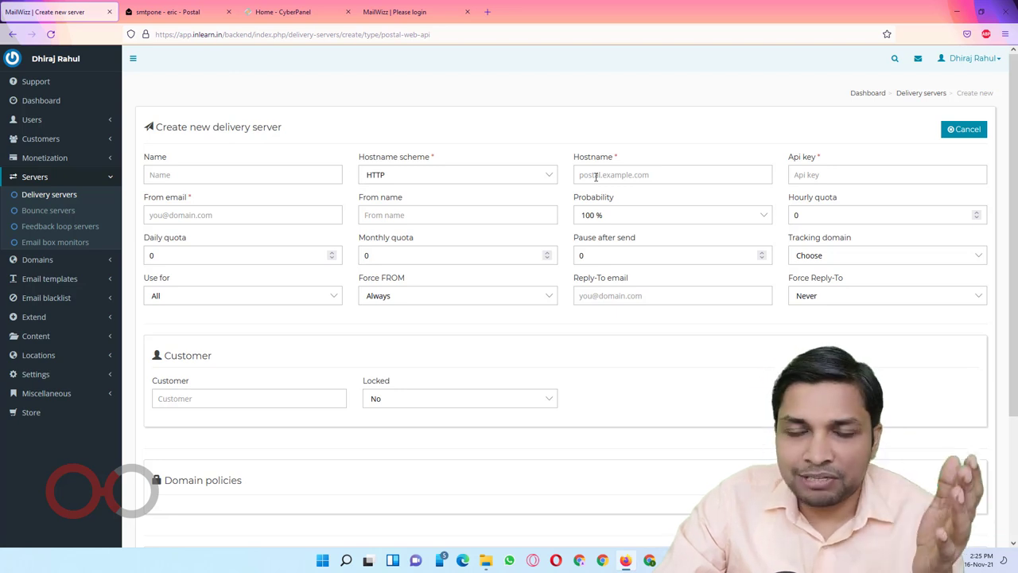
Step: Name the server swhsv-postal and show the HTTP/HTTPS hostname scheme options
left_click(196, 178)
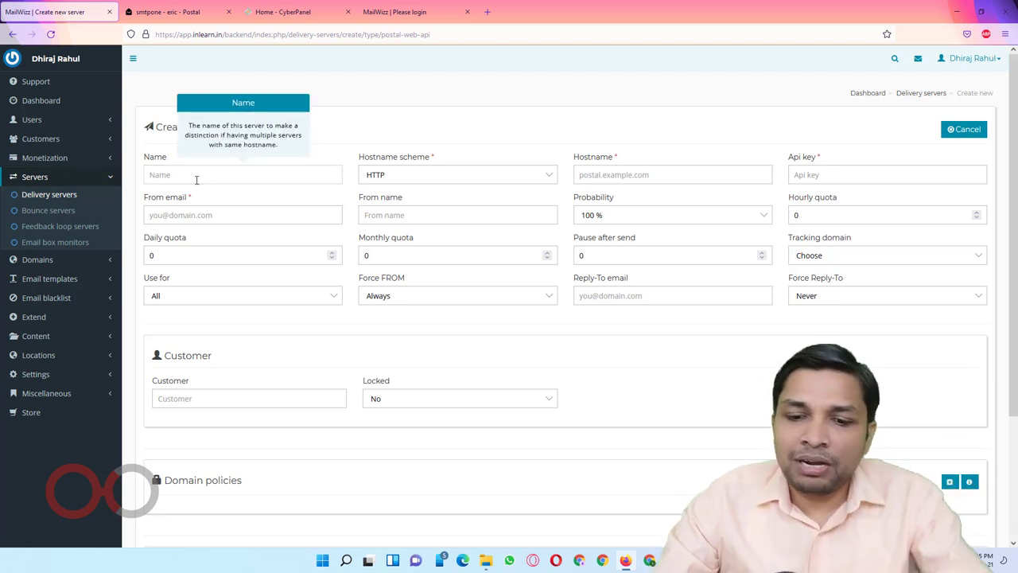
type("postal")
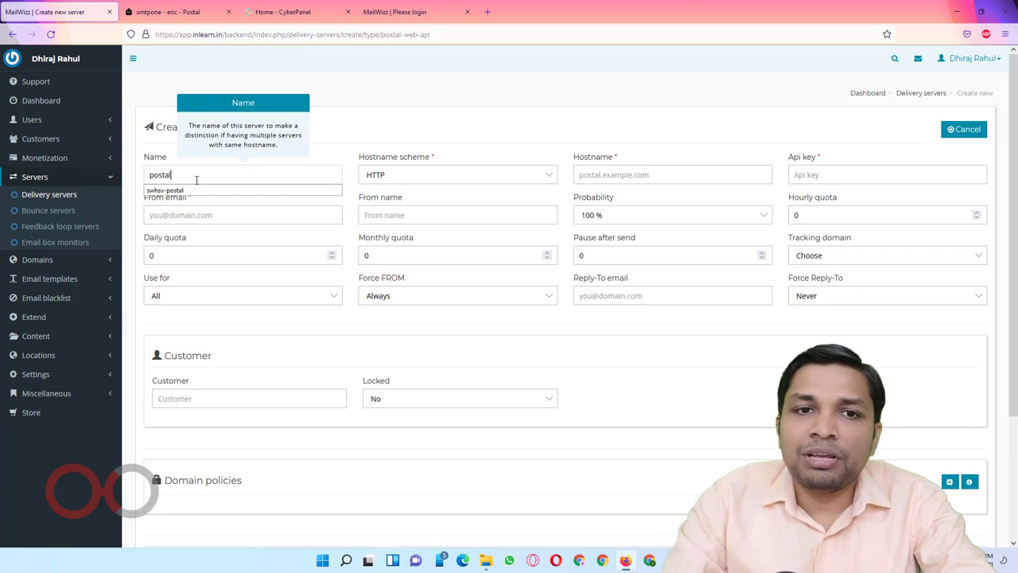
key("Down")
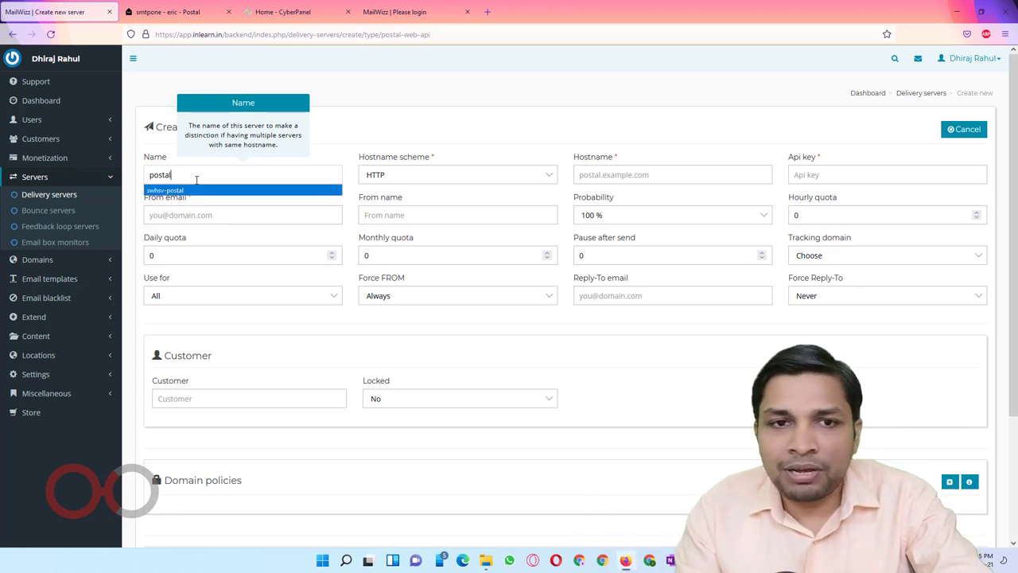
key("Return")
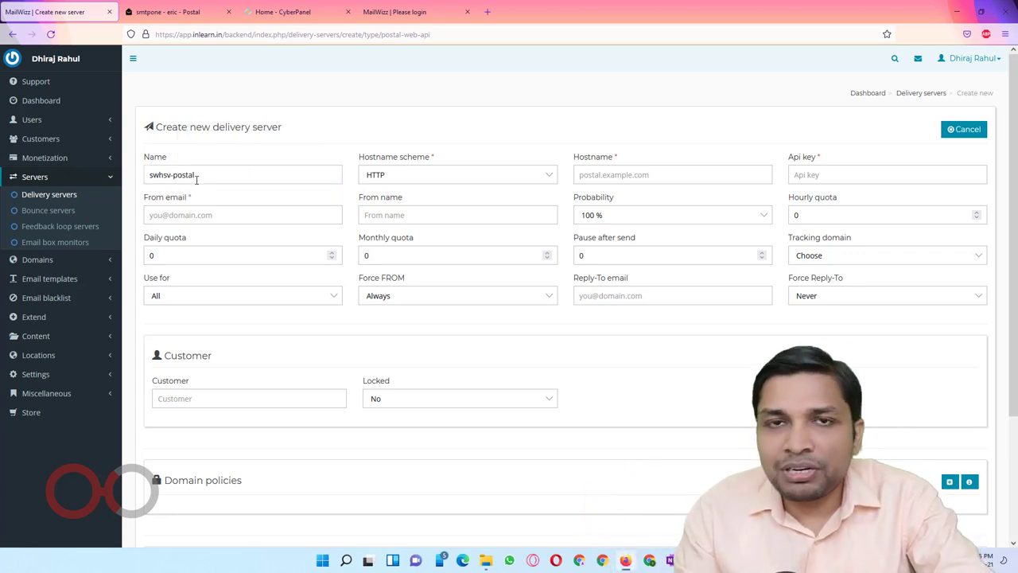
left_click(413, 174)
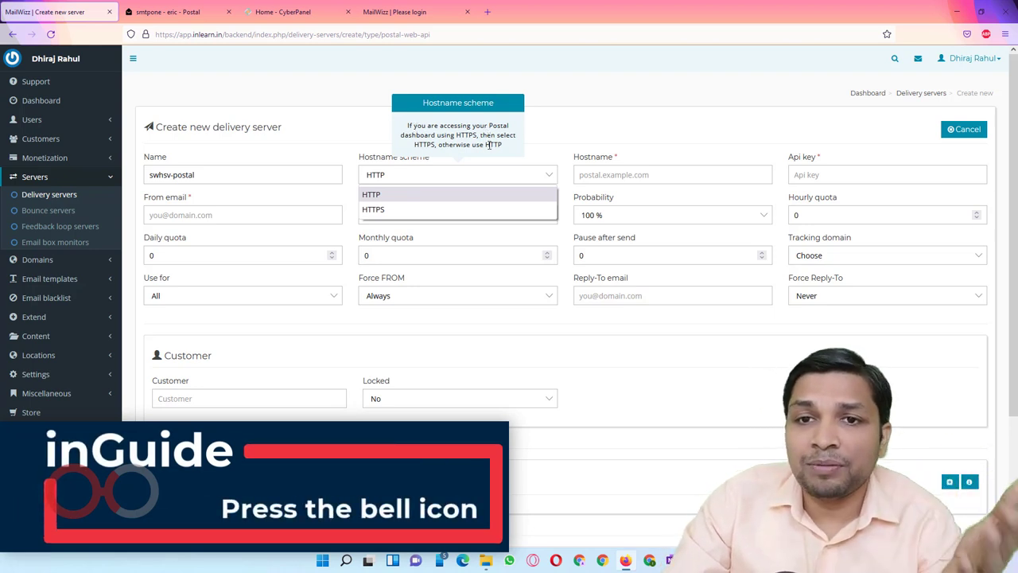
Step: Check the Postal dashboard address, then set the hostname scheme to HTTPS
left_click(176, 13)
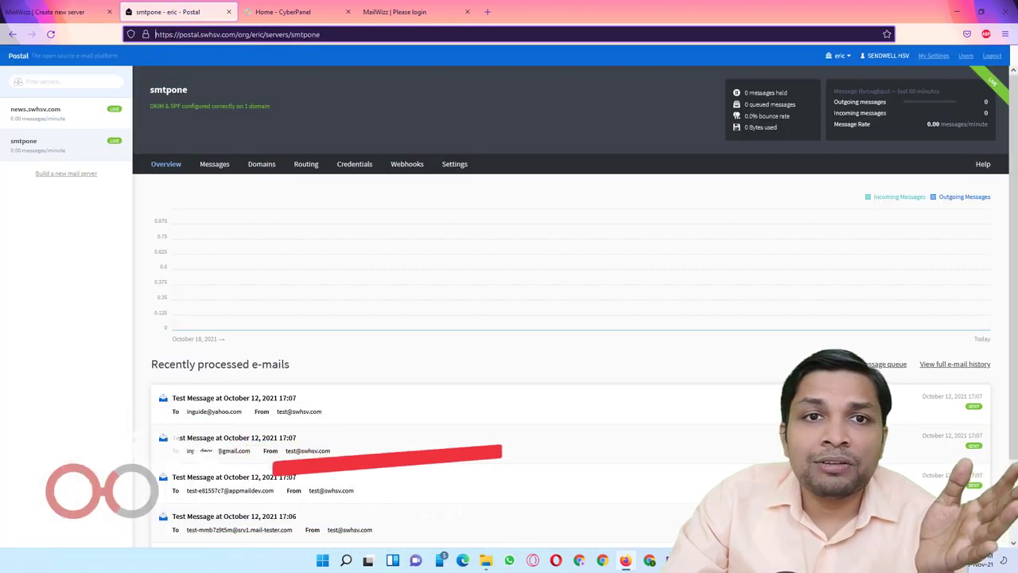
left_click(155, 34)
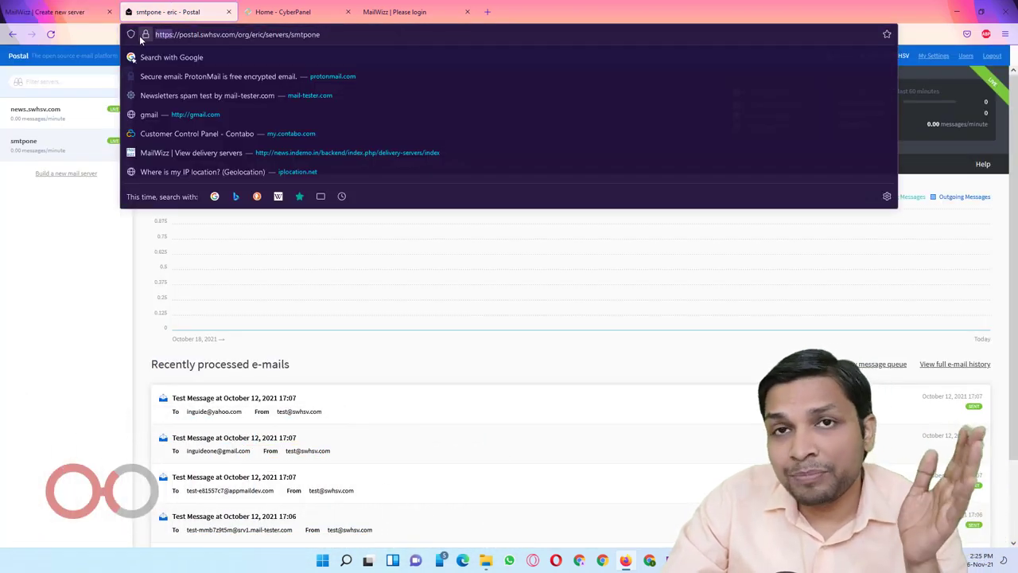
left_click(54, 17)
left_click(387, 176)
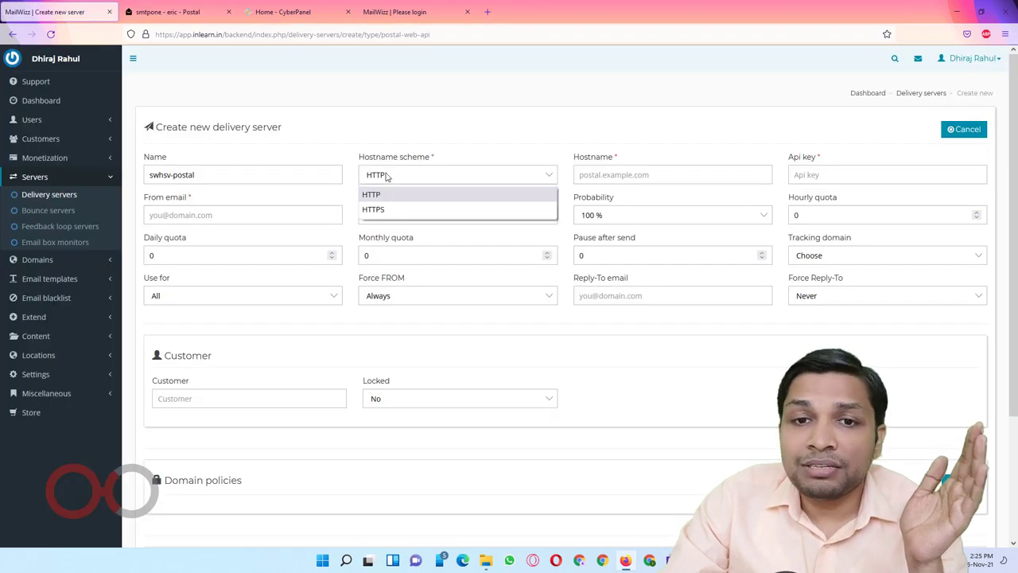
left_click(390, 209)
Step: Enter postal.swhsv.com as the hostname, copied from the Postal tab without the trailing slash
left_click(609, 173)
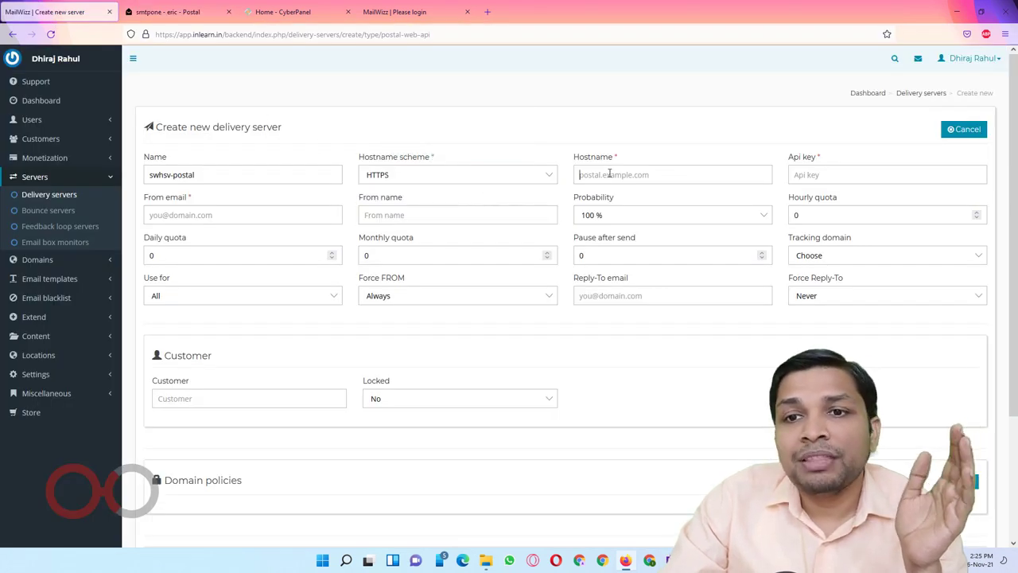
left_click(175, 11)
left_click_drag(178, 34, 230, 35)
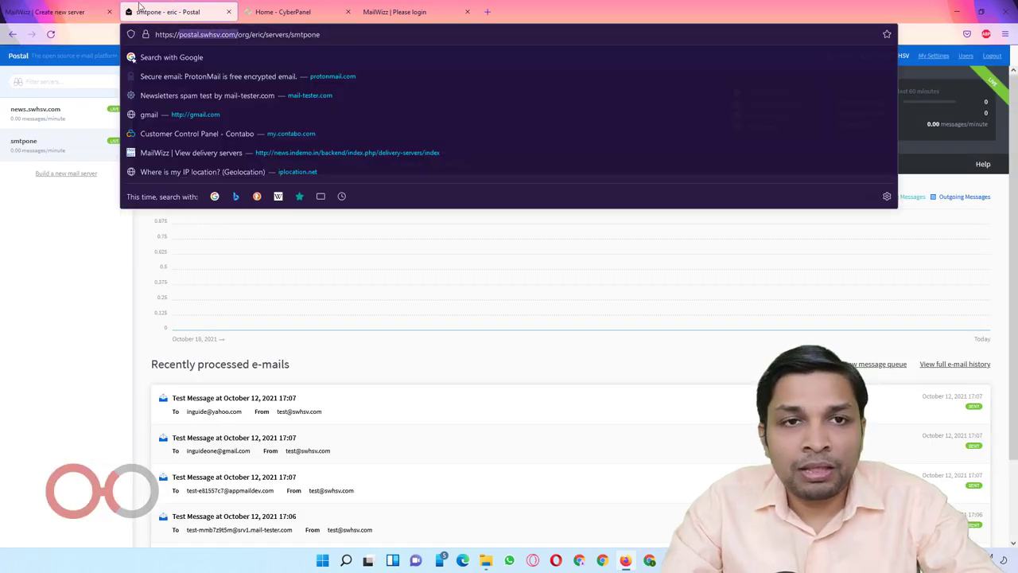
key("ctrl+c")
left_click(73, 9)
key("ctrl+v")
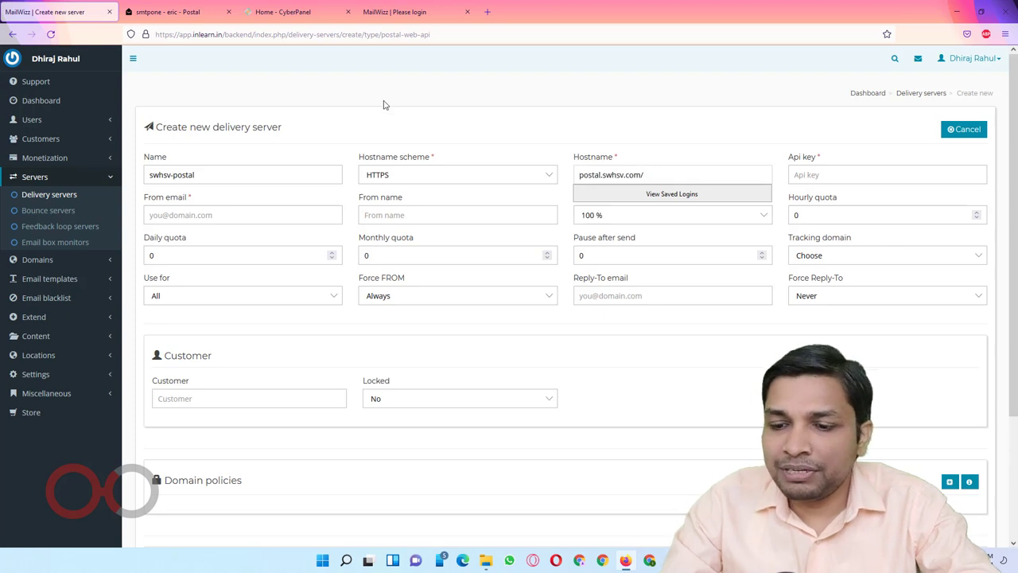
key("BackSpace")
key("Tab")
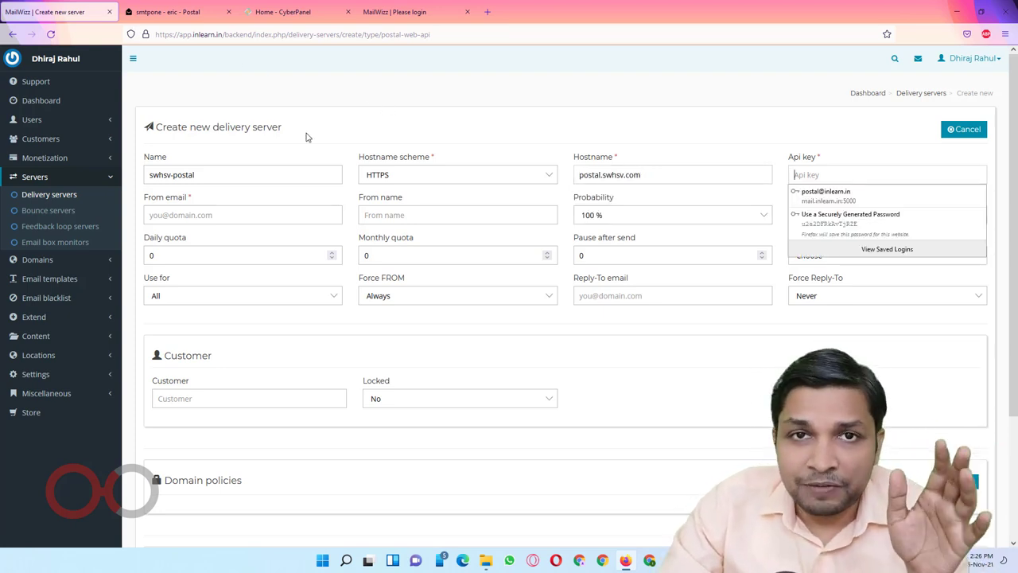
left_click(187, 12)
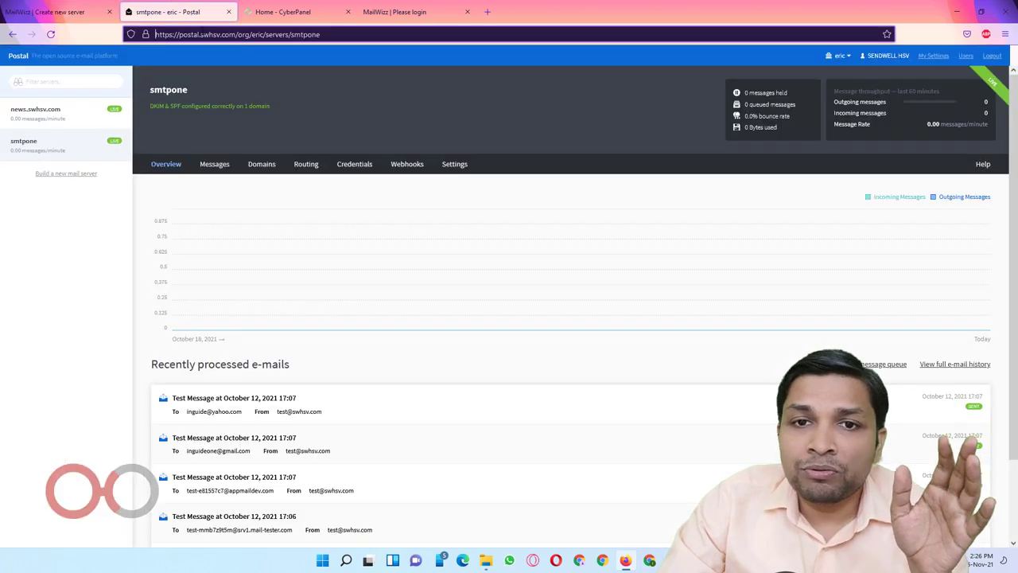
Step: Add a new API-type credential to the smtpone server's credentials
left_click(360, 165)
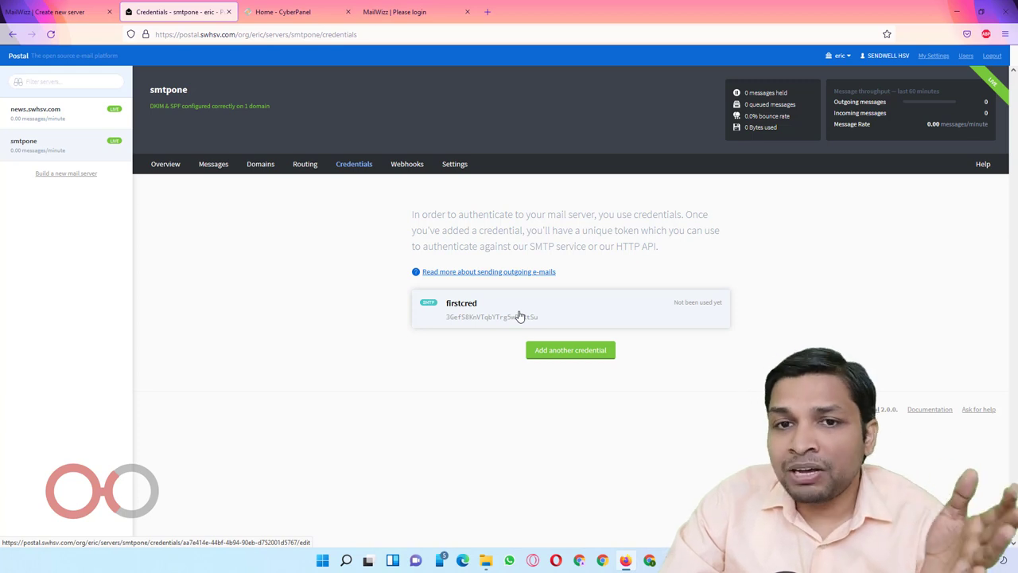
left_click(581, 354)
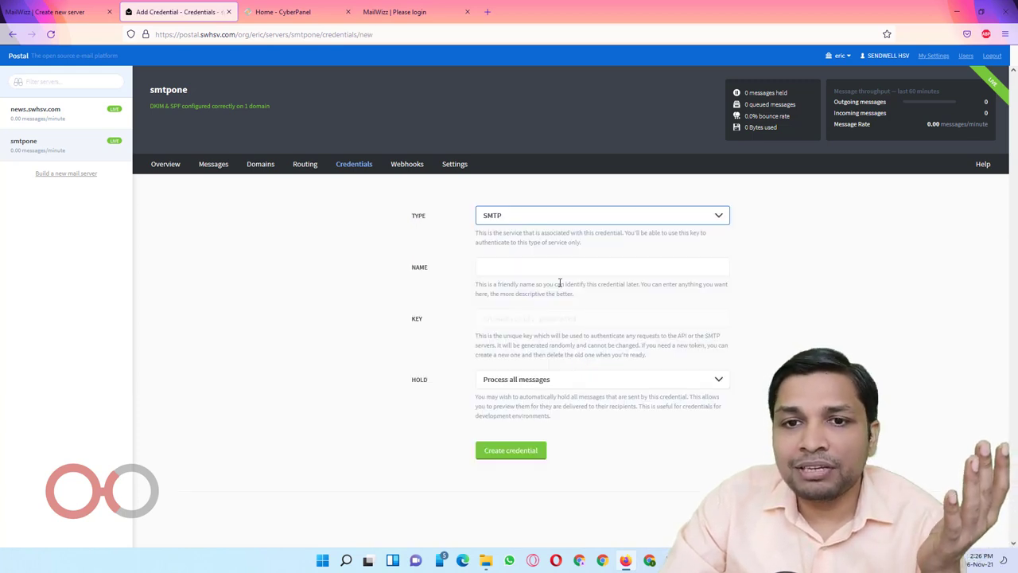
left_click(517, 222)
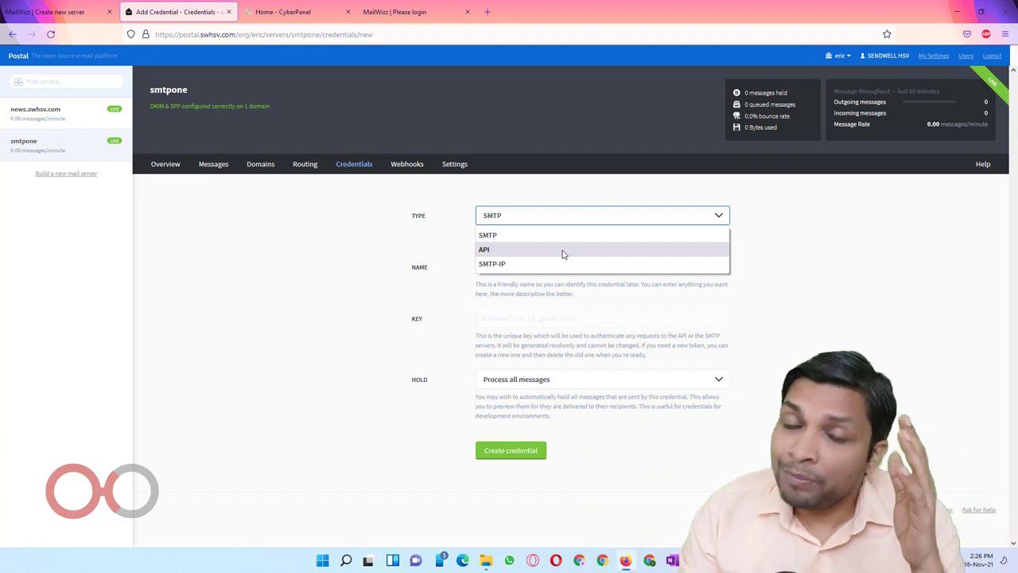
left_click(562, 251)
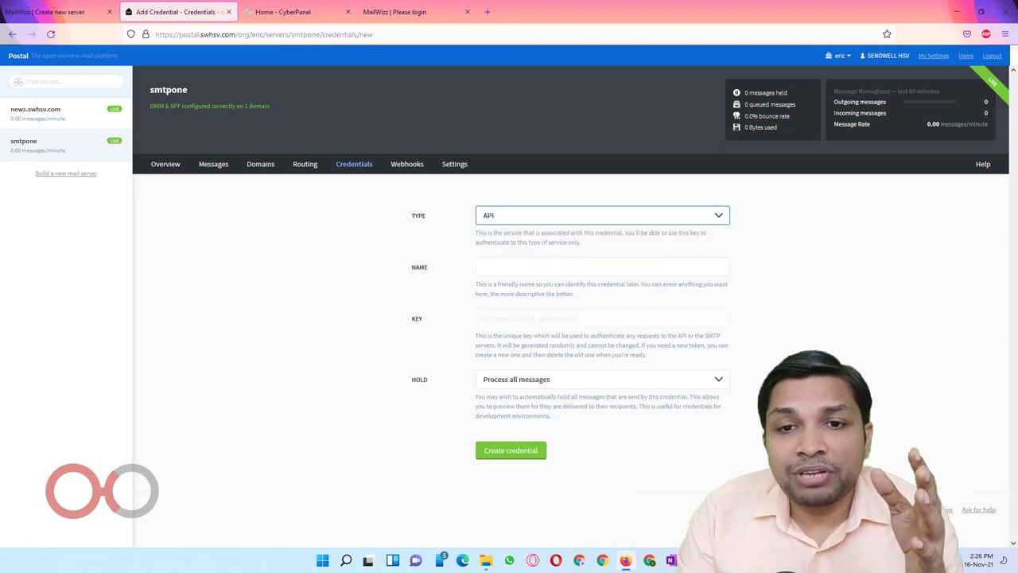
Step: Name the credential mailwizz and set Hold to Process all messages
left_click(502, 264)
type("mai")
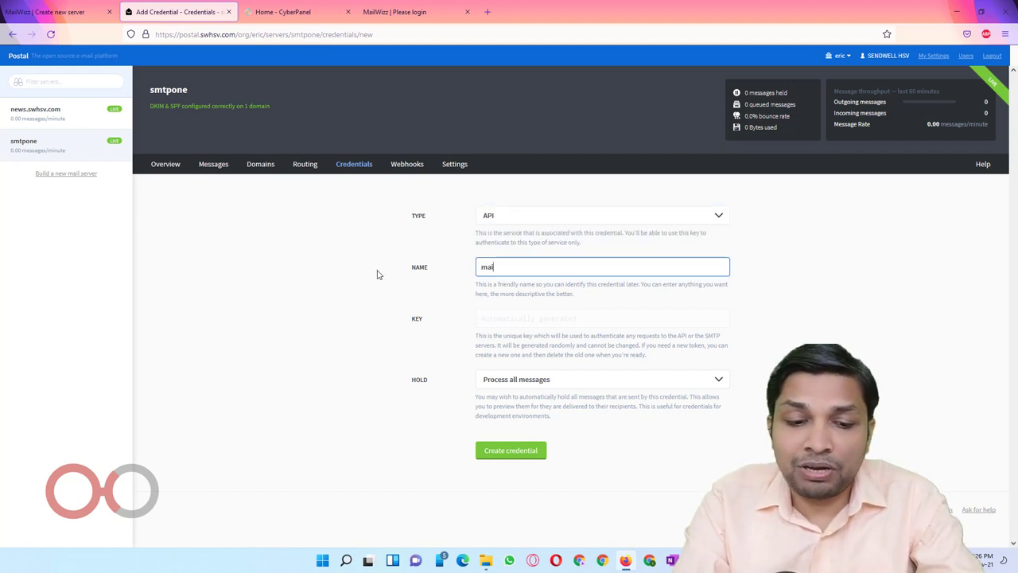
type("lwizz")
key("Tab")
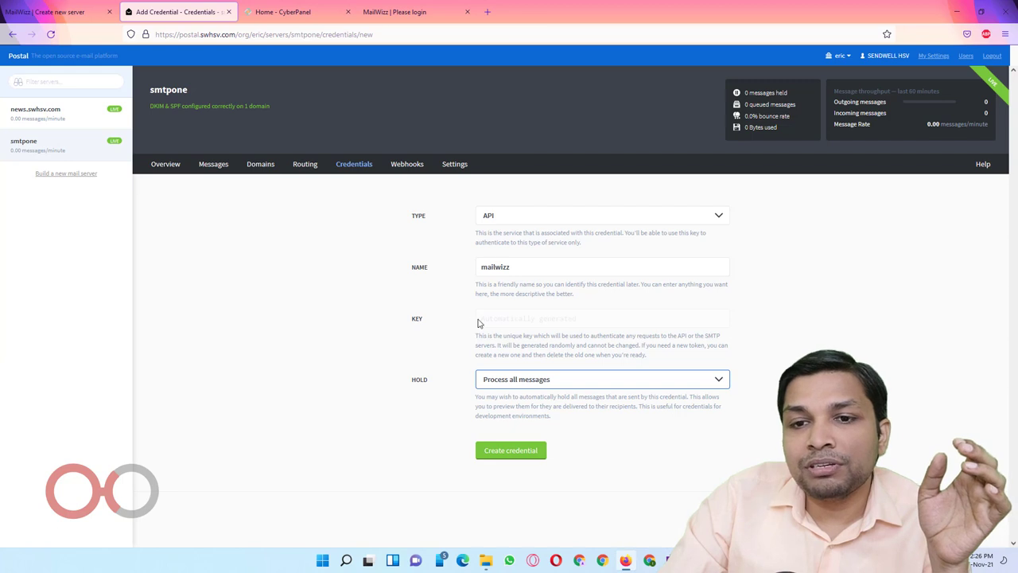
left_click(504, 323)
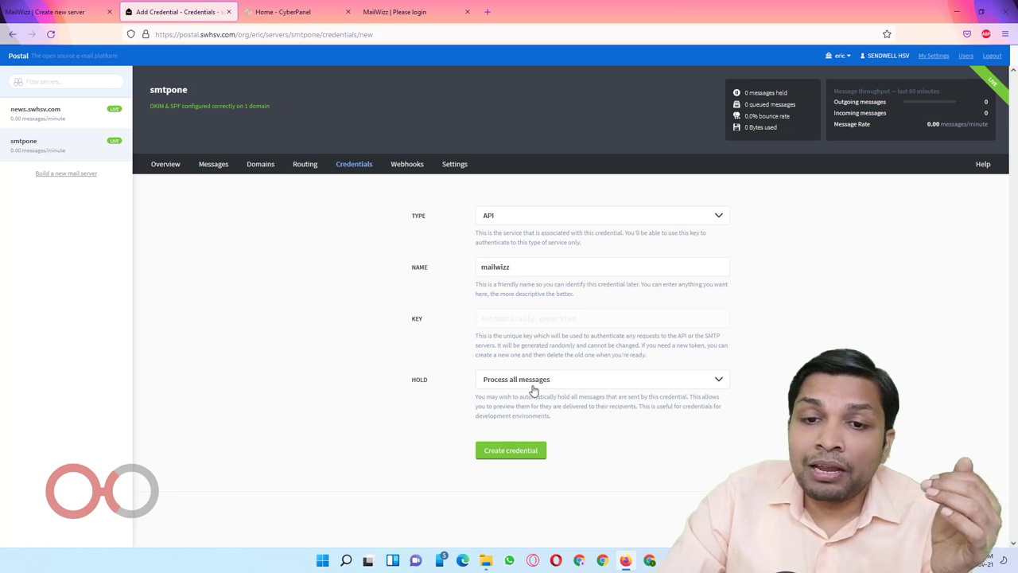
double_click(419, 380)
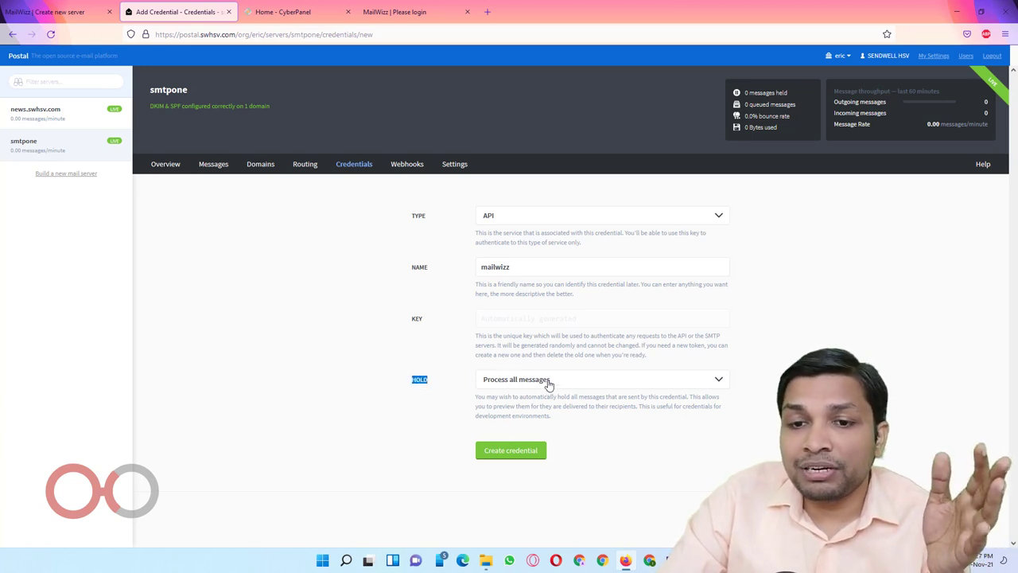
left_click(552, 387)
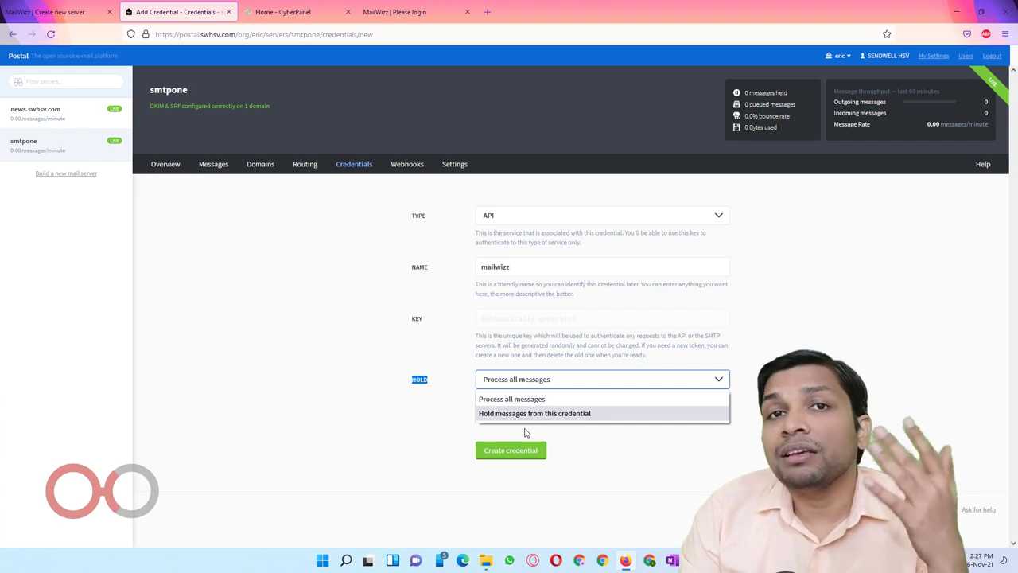
left_click(567, 404)
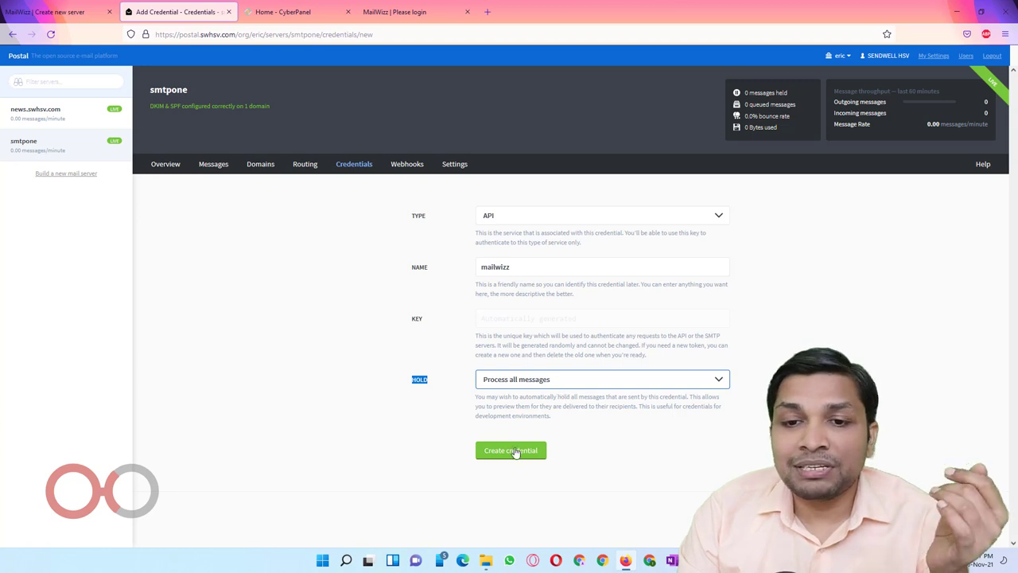
Step: Create the mailwizz credential, copy its API key, and return to MailWizz
left_click(515, 450)
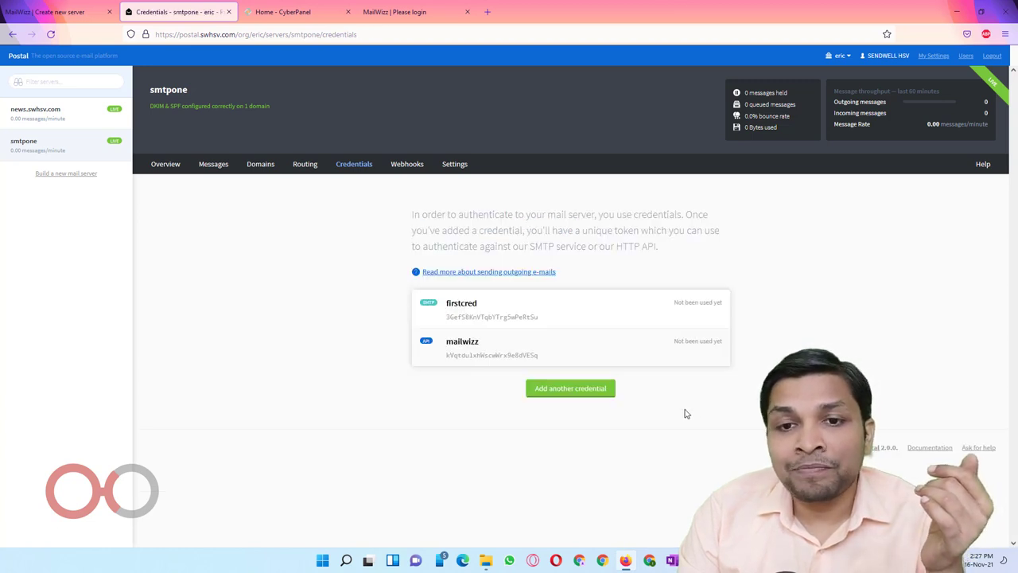
left_click(491, 347)
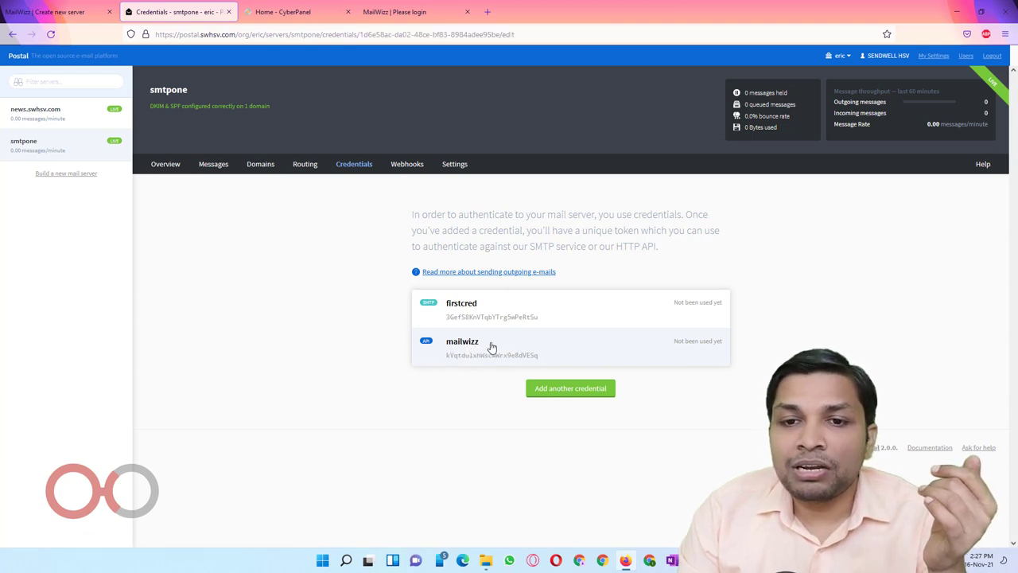
left_click_drag(597, 323, 472, 326)
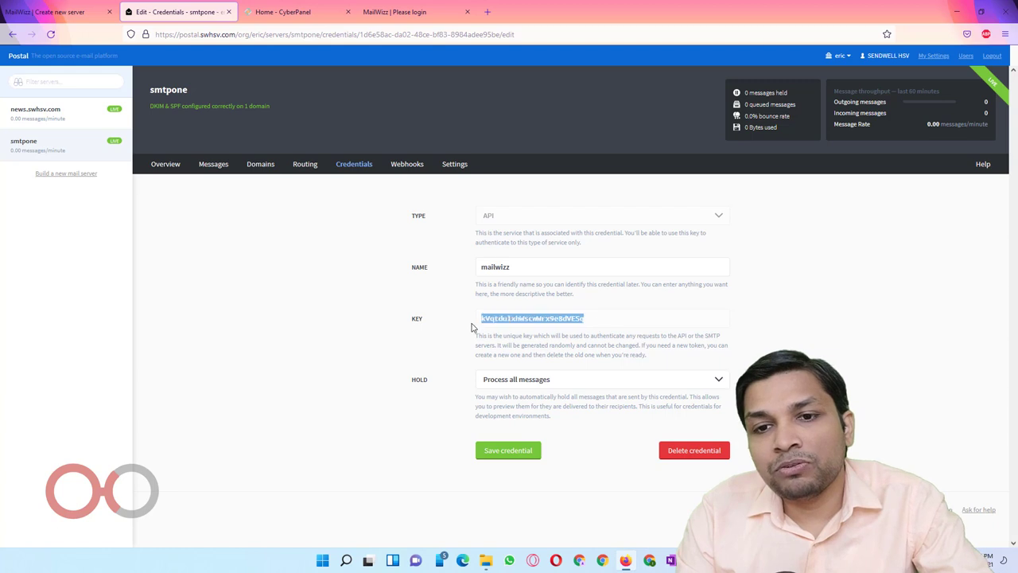
key("ctrl+shift+Tab")
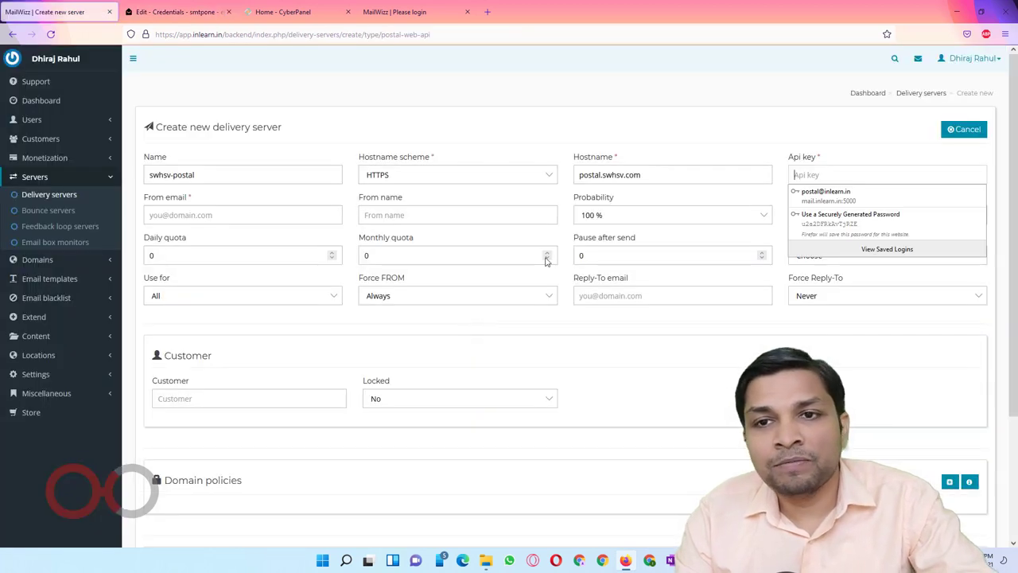
key("ctrl+v")
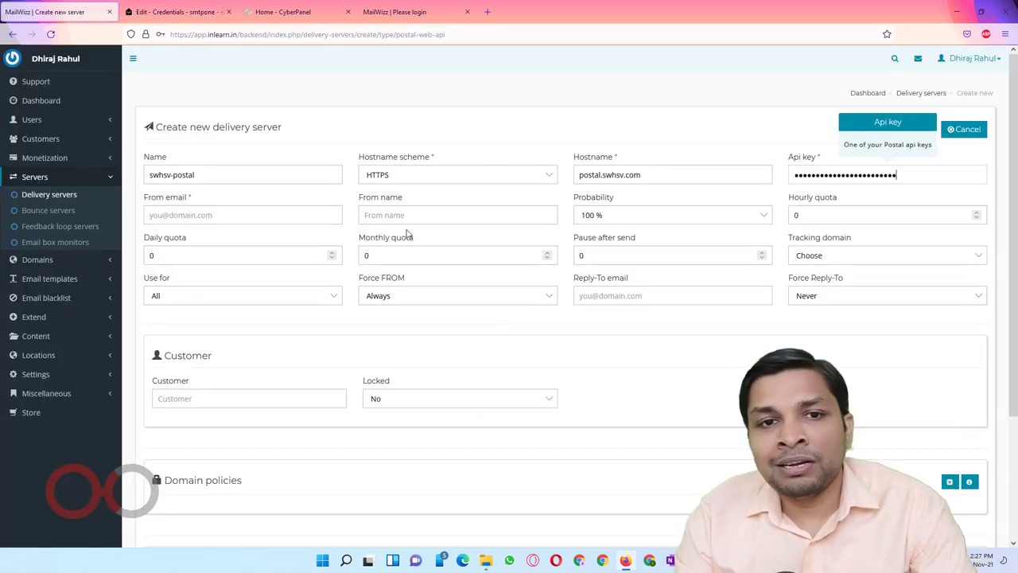
left_click(207, 217)
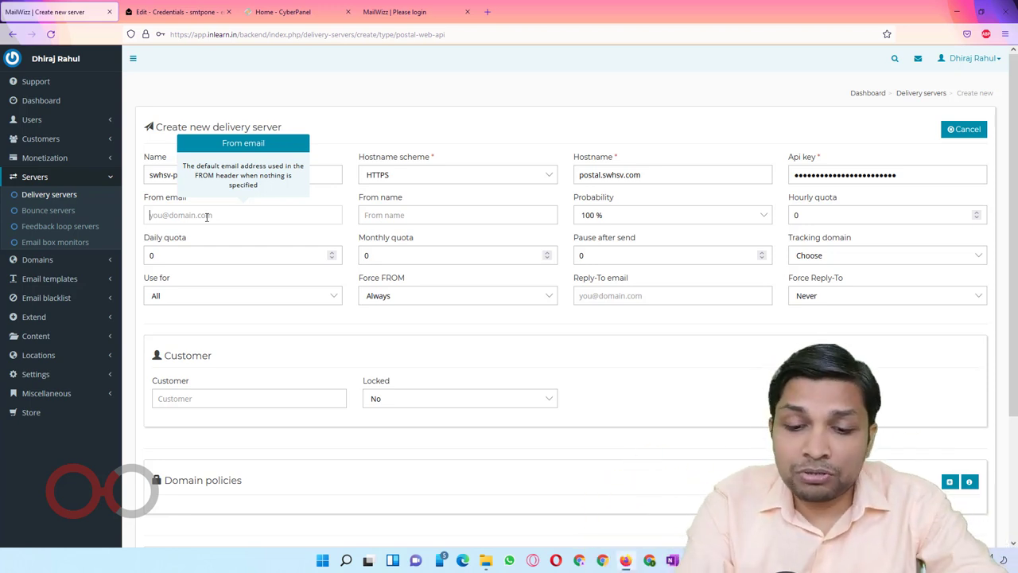
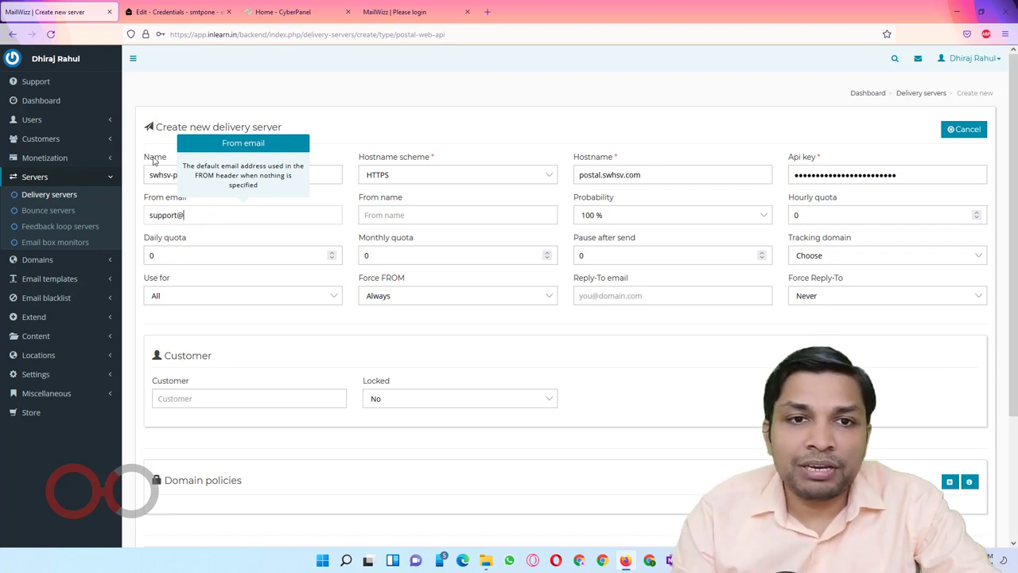
left_click(604, 176)
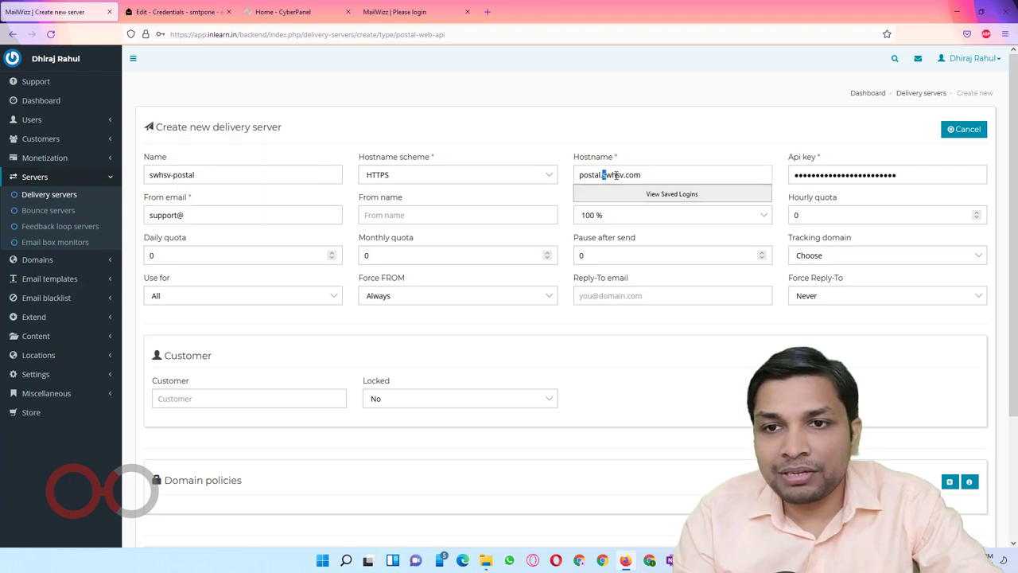
left_click_drag(604, 176, 645, 175)
key("ctrl+c")
left_click(278, 214)
key("ctrl+v")
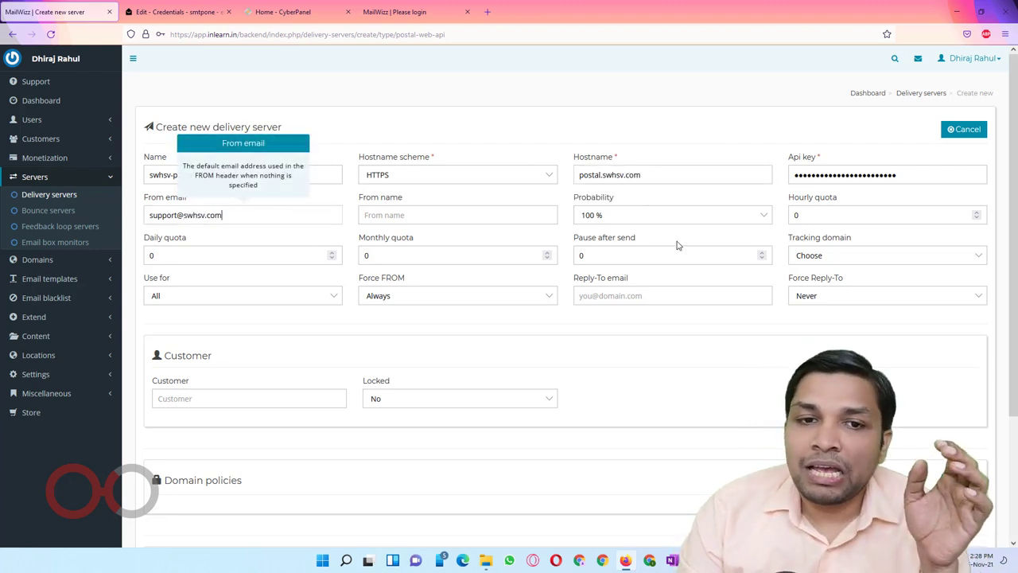
Step: Review the remaining fields and save the swhsv-postal delivery server
scroll(696, 243, "down", 2)
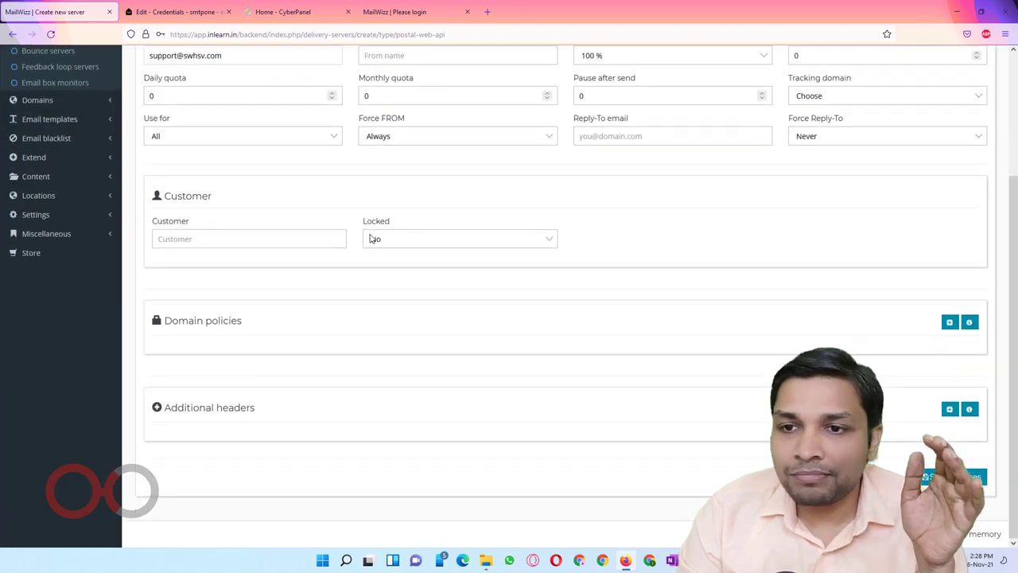
scroll(471, 229, "up", 1)
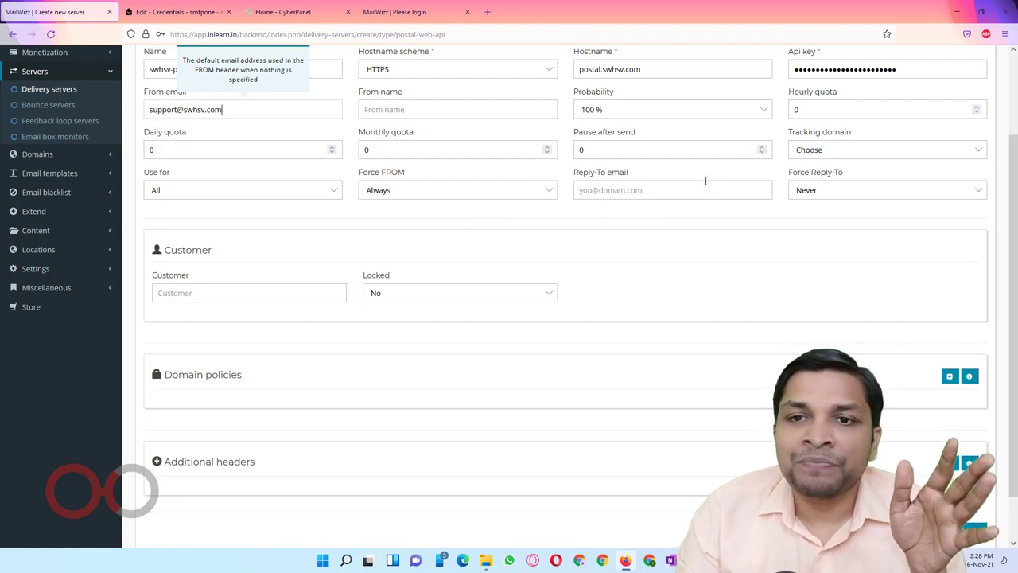
scroll(554, 237, "up", 1)
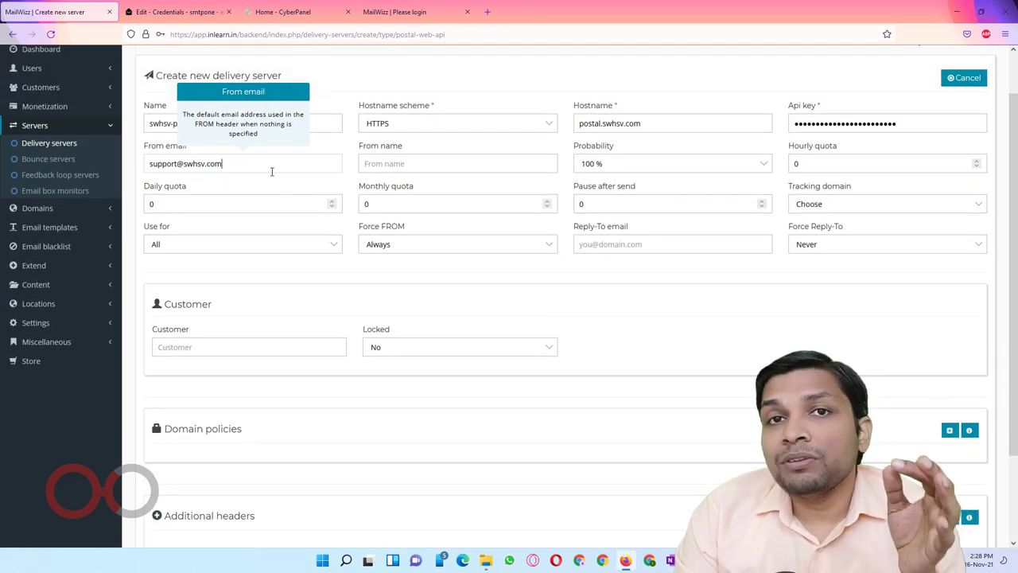
left_click(599, 250)
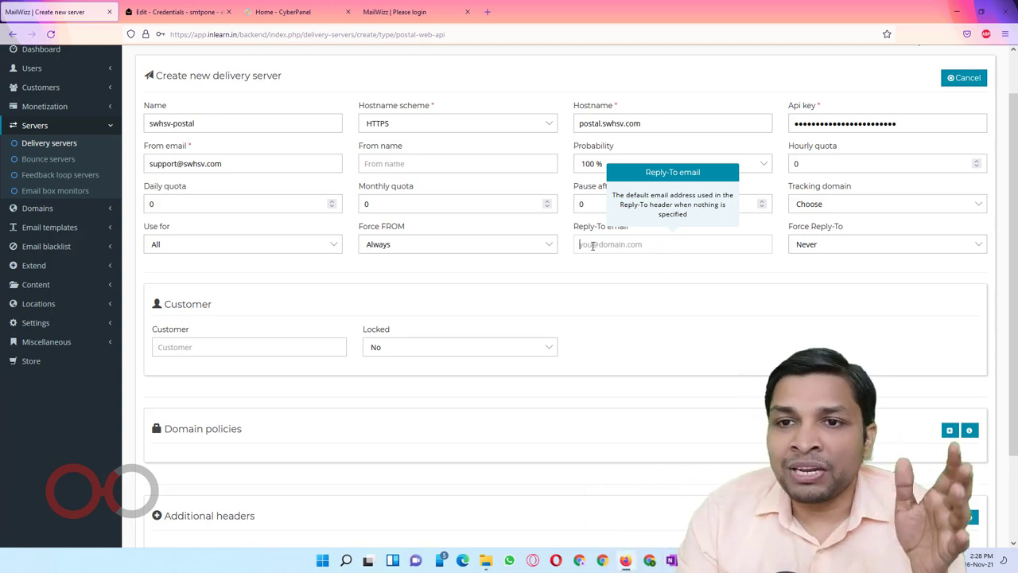
scroll(593, 246, "down", 2)
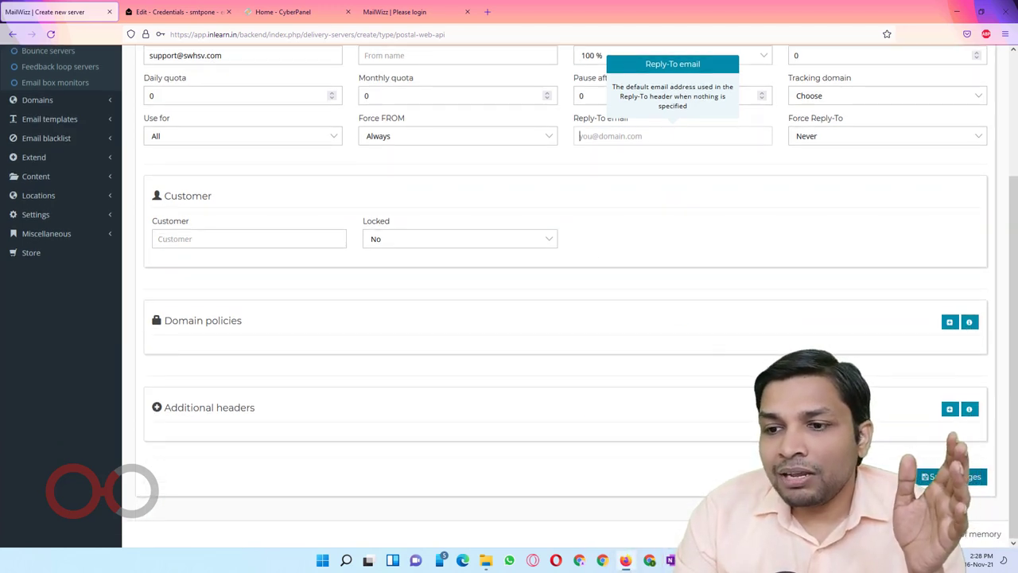
key("Return")
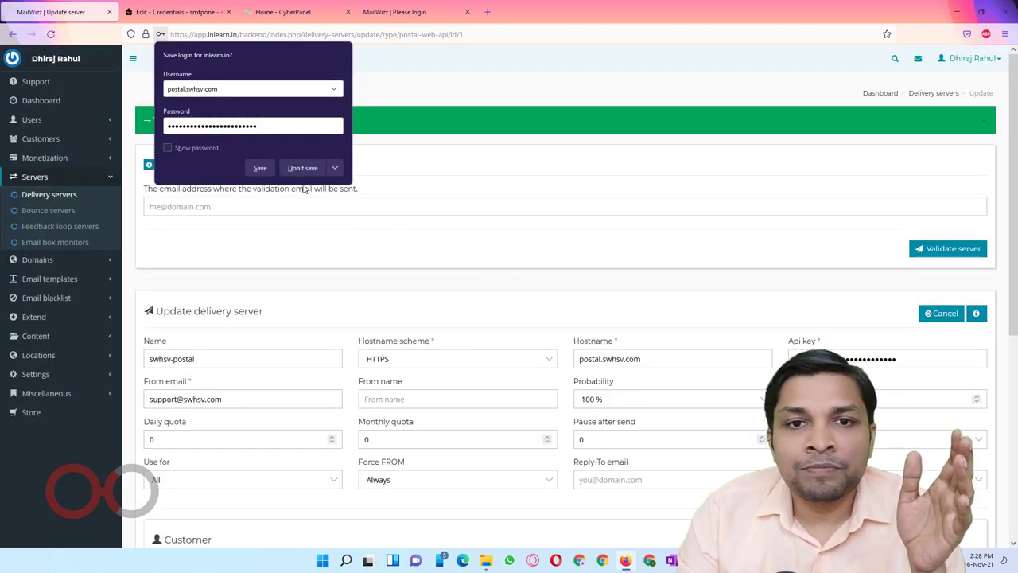
Step: Decline the browser's login save and send the server validation email to the Gmail address
left_click(304, 168)
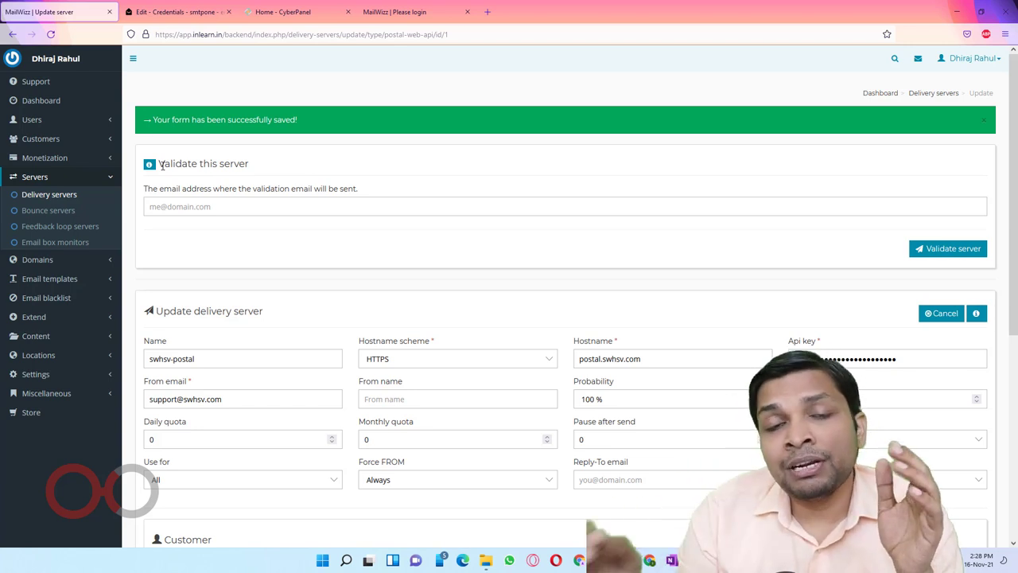
left_click(204, 206)
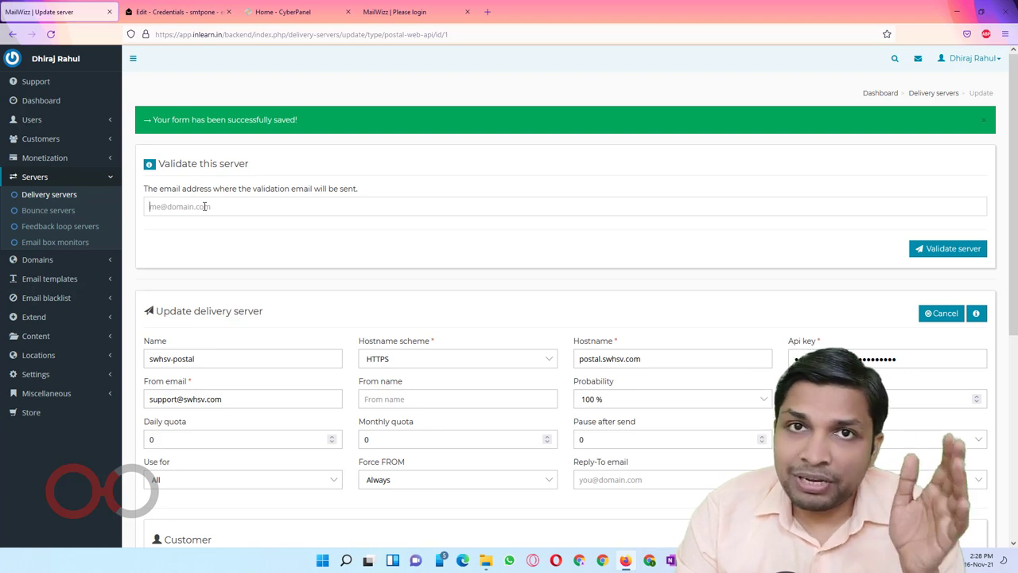
type("ingui")
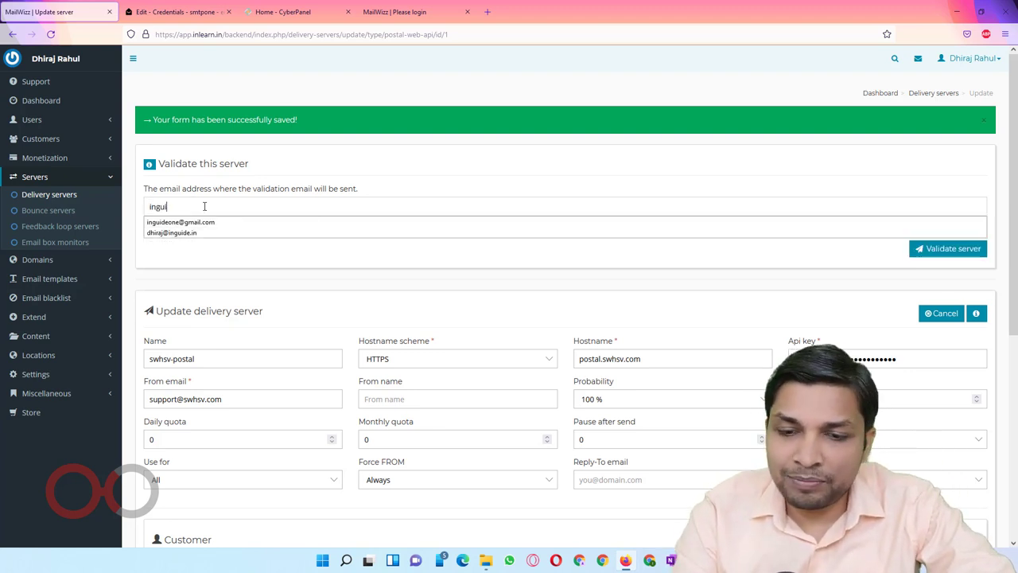
key("Down")
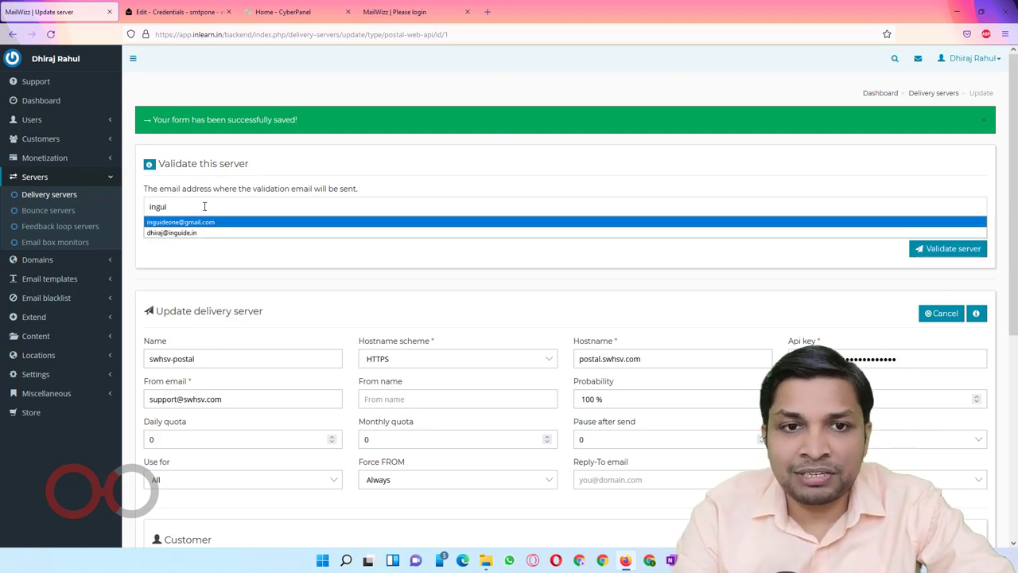
key("Return")
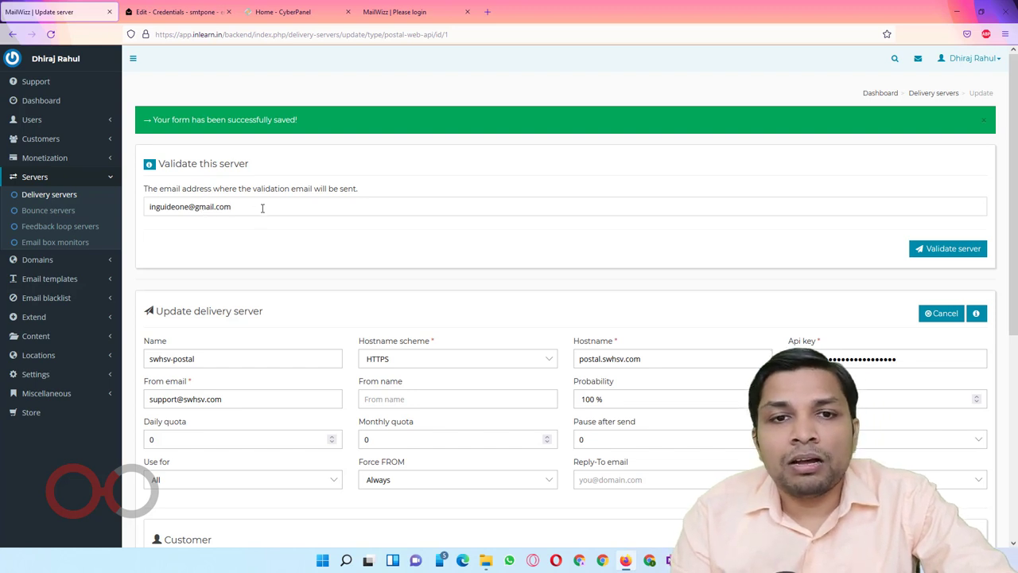
left_click(924, 248)
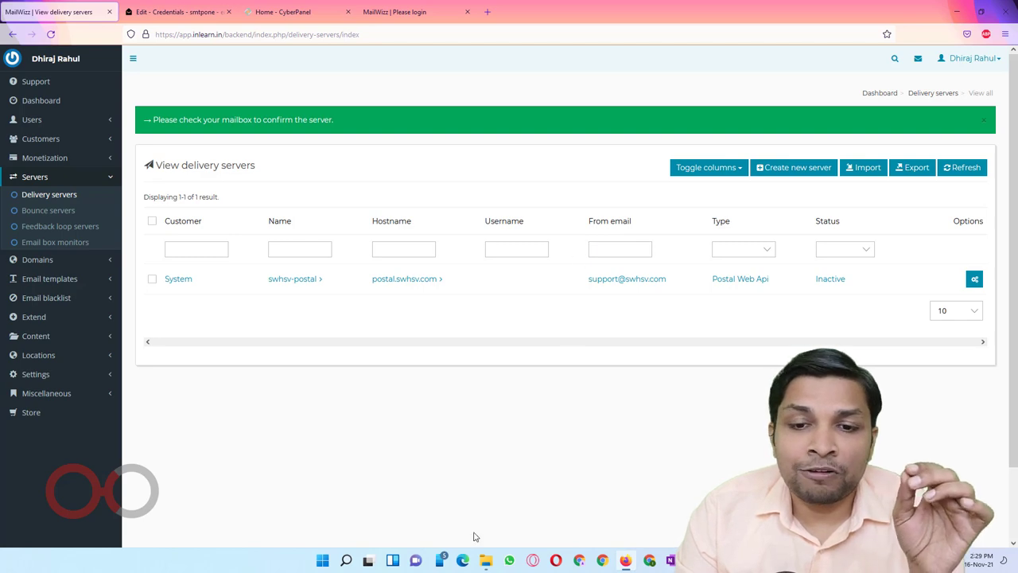
Step: Follow the confirmation link in Gmail's 'Please validate this server.' email until postal.swhsv.com shows Active
left_click(463, 560)
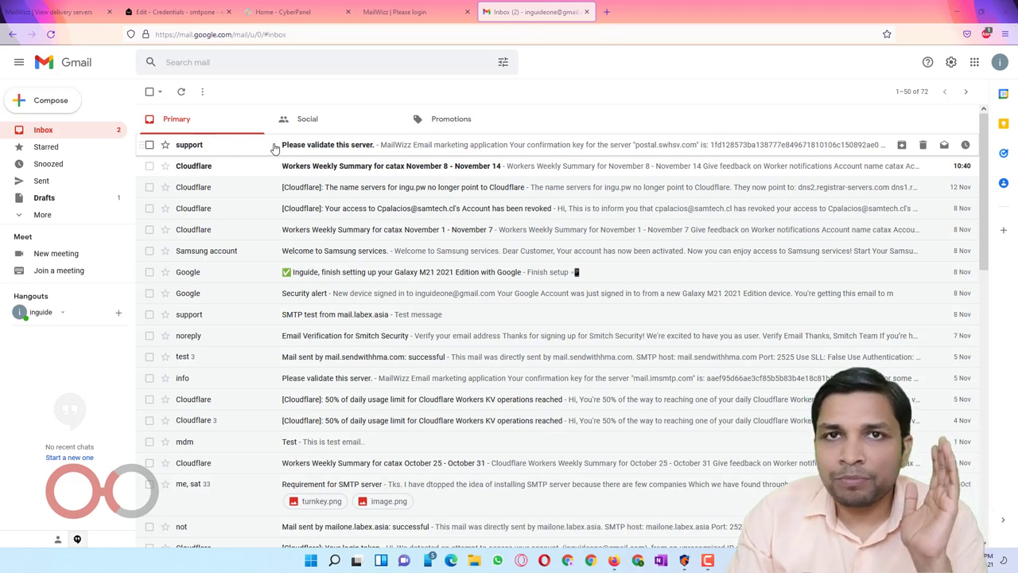
left_click(275, 146)
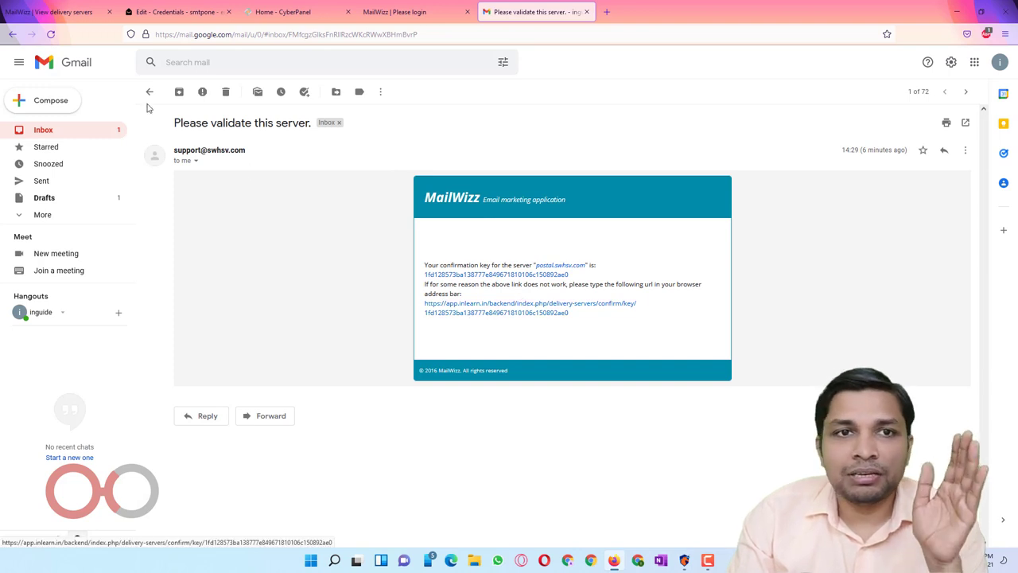
left_click(459, 308)
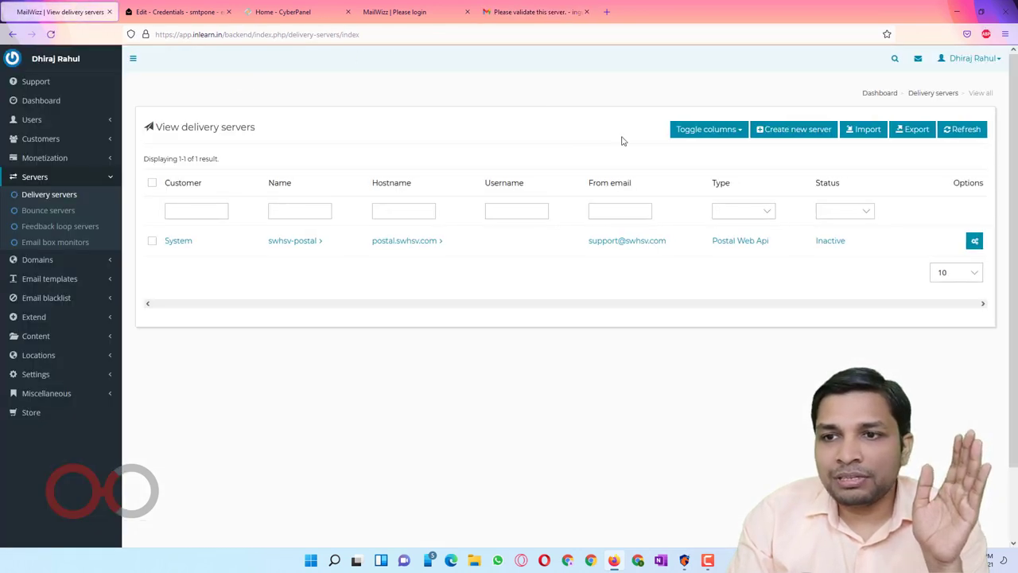
left_click_drag(803, 249, 852, 246)
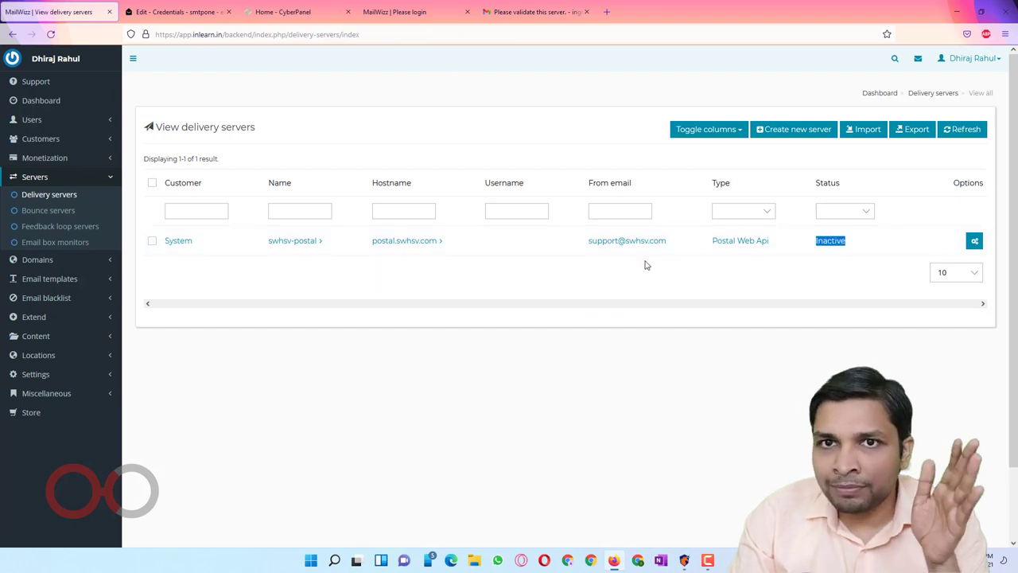
left_click(546, 18)
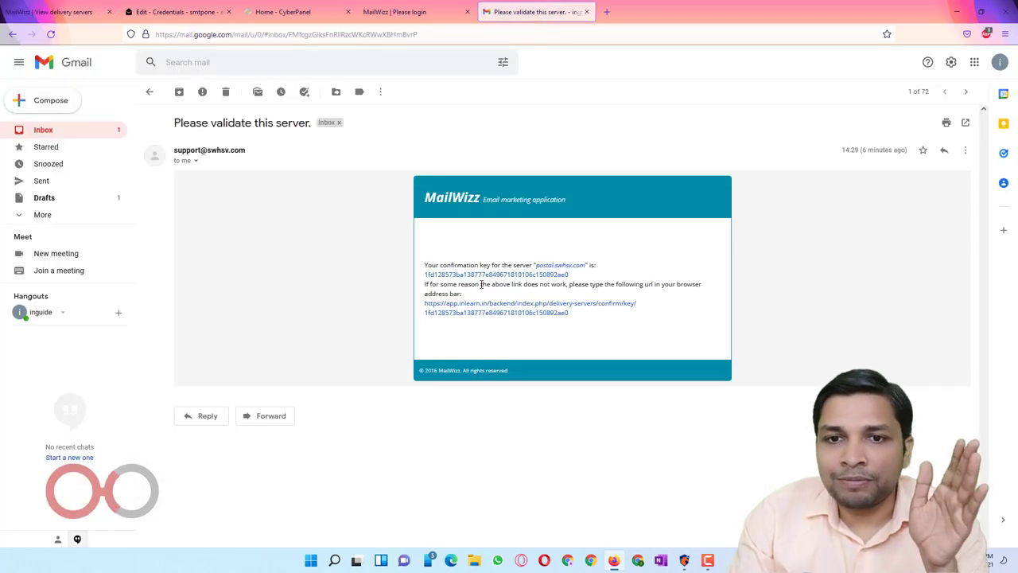
left_click(489, 315)
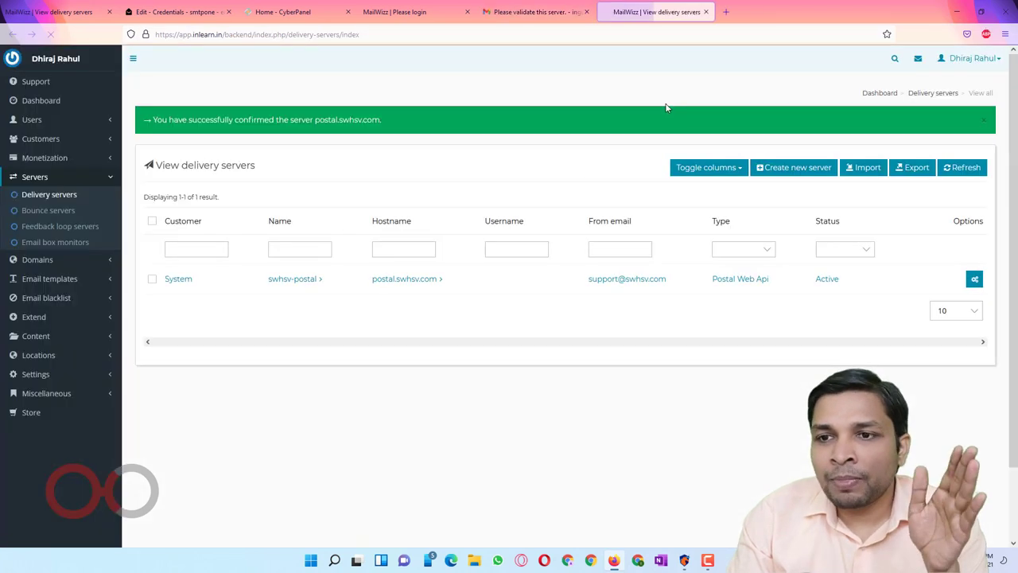
double_click(826, 280)
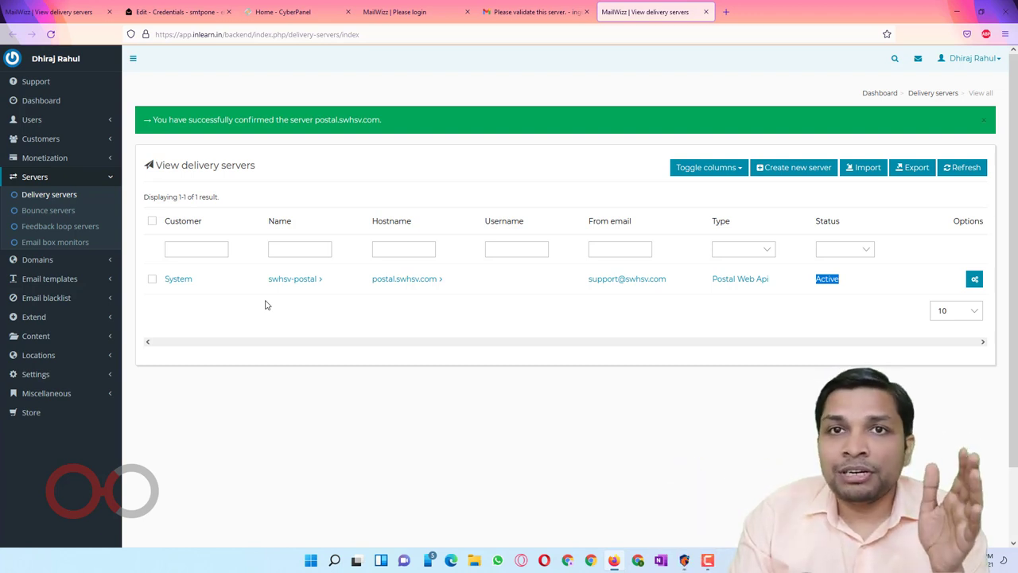
Step: Sign in to the MailWizz customer area with the saved login, declining to save it, then return to delivery servers
left_click(385, 12)
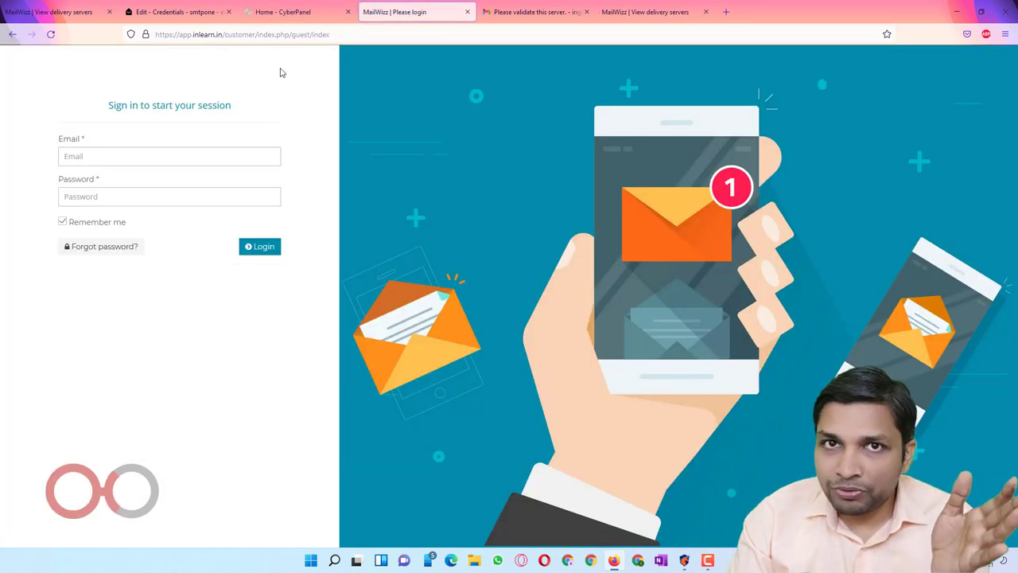
left_click(195, 156)
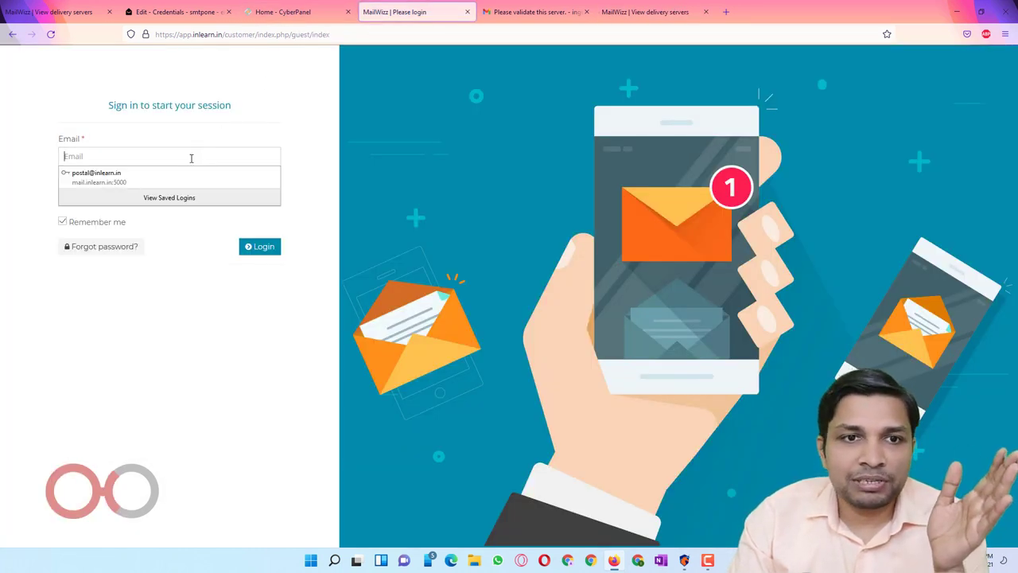
left_click(143, 182)
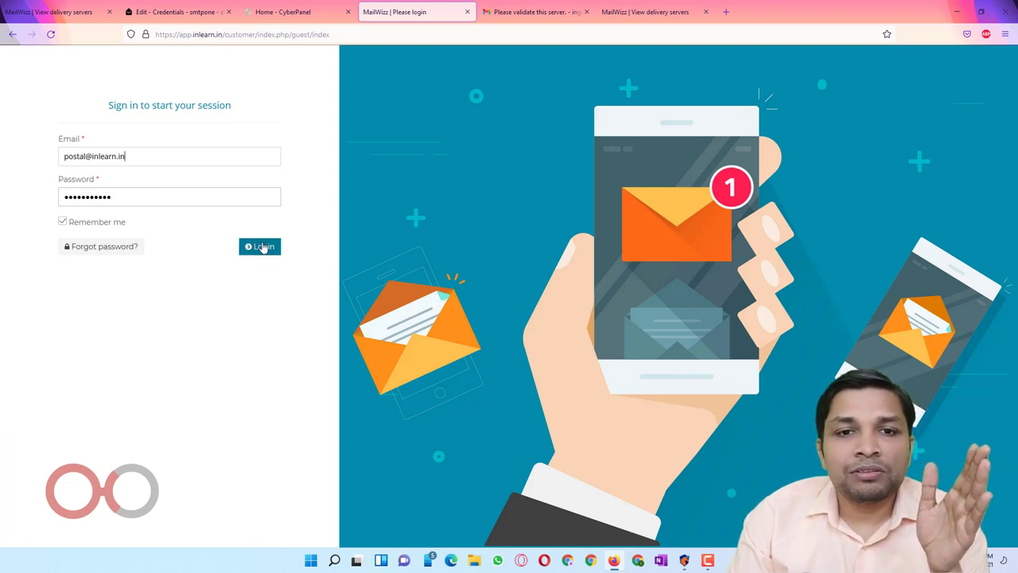
left_click(263, 248)
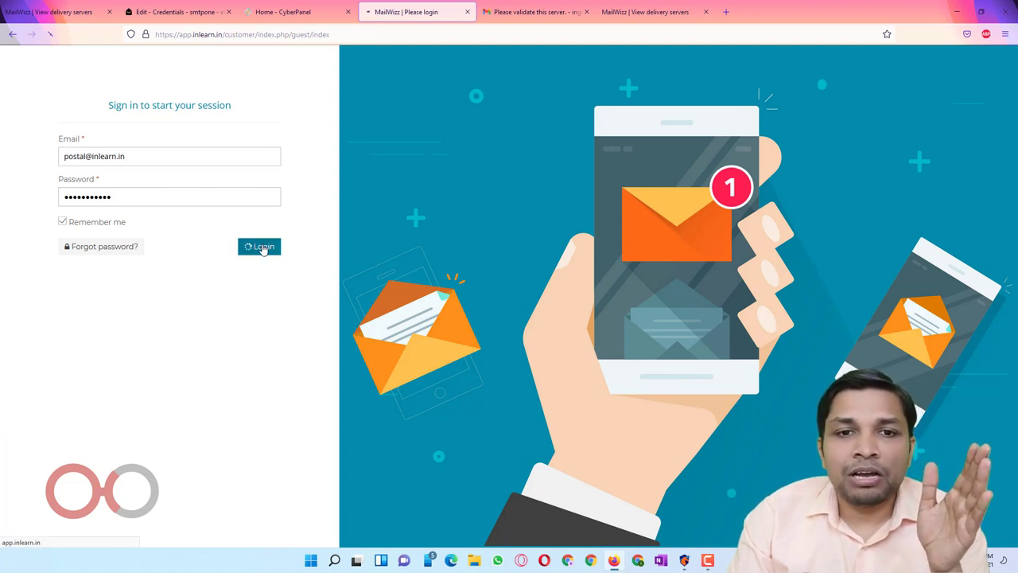
left_click(211, 191)
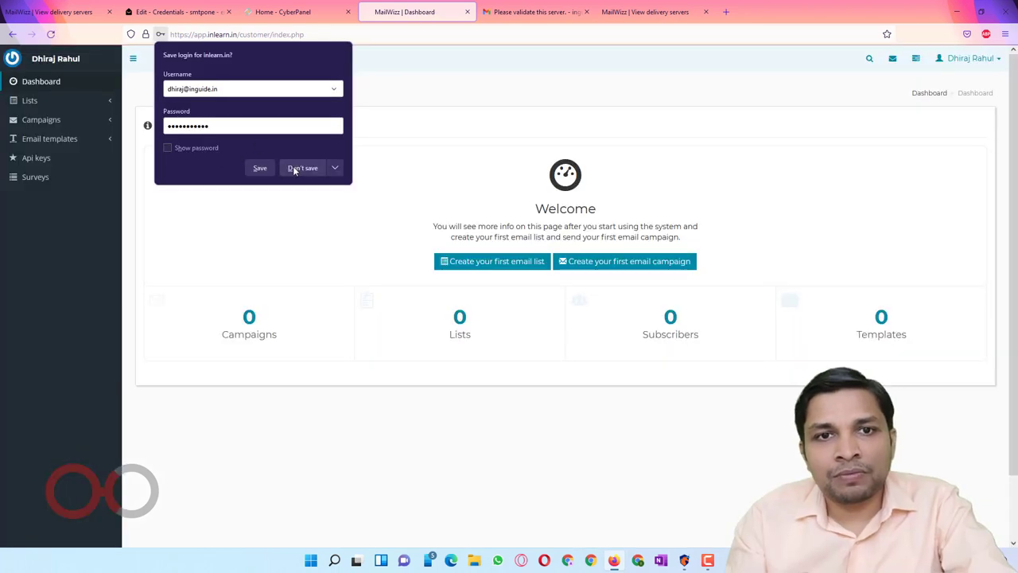
left_click(294, 169)
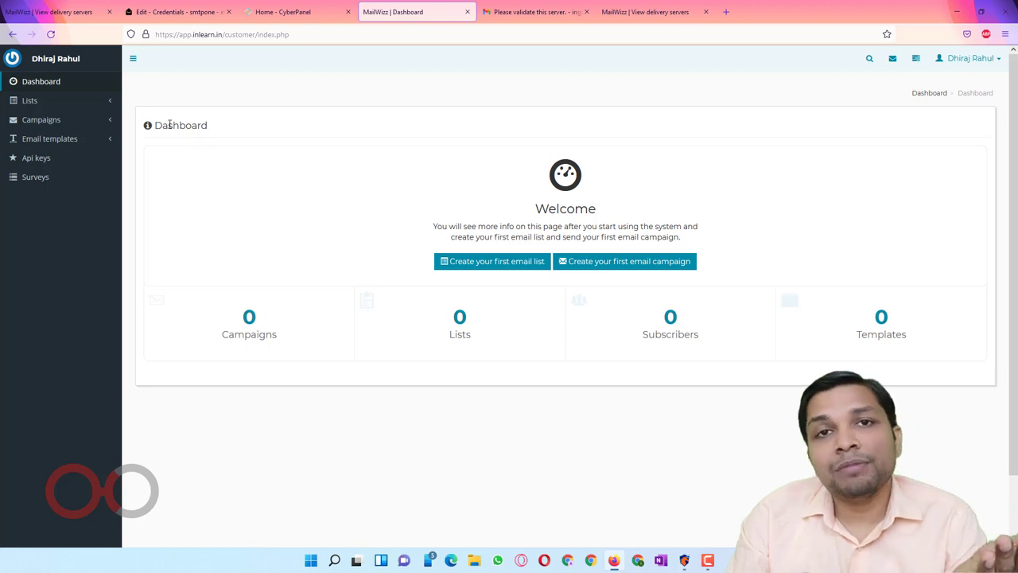
left_click(644, 13)
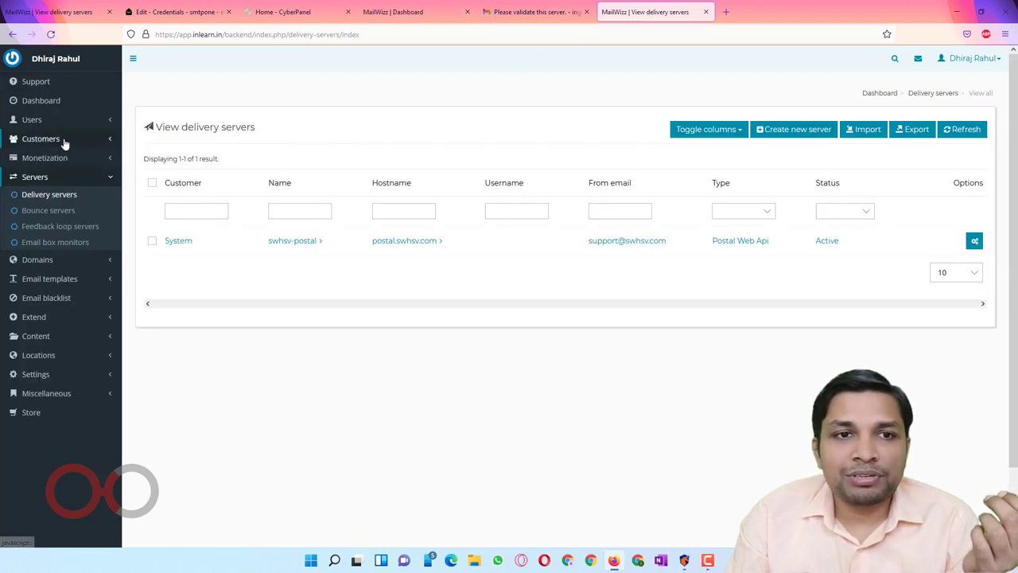
Step: Log in as the listed customer from the admin Customers page, then expand Lists on the customer dashboard
left_click(60, 139)
left_click(46, 157)
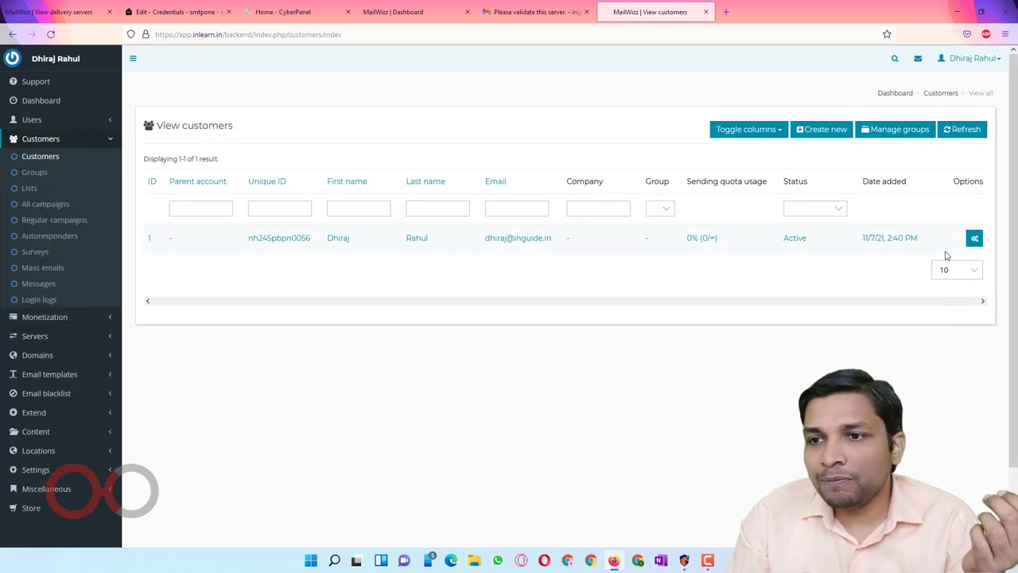
mouse_move(973, 238)
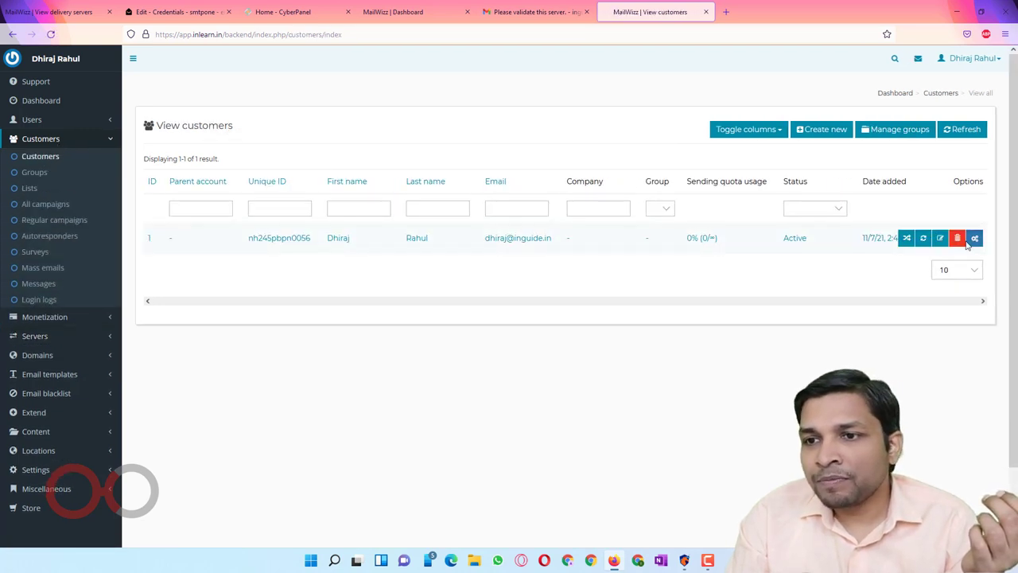
left_click(905, 239)
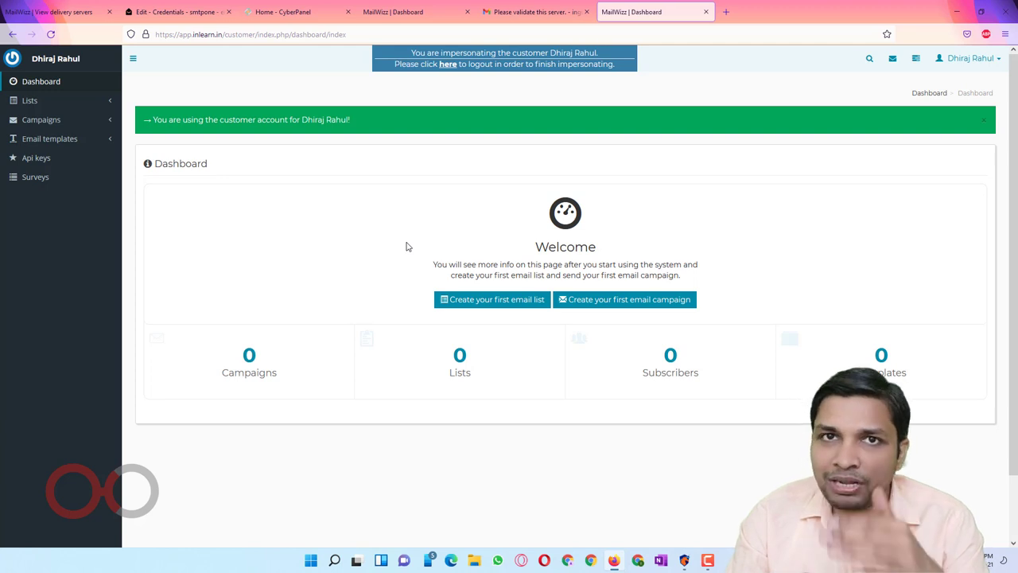
left_click(397, 17)
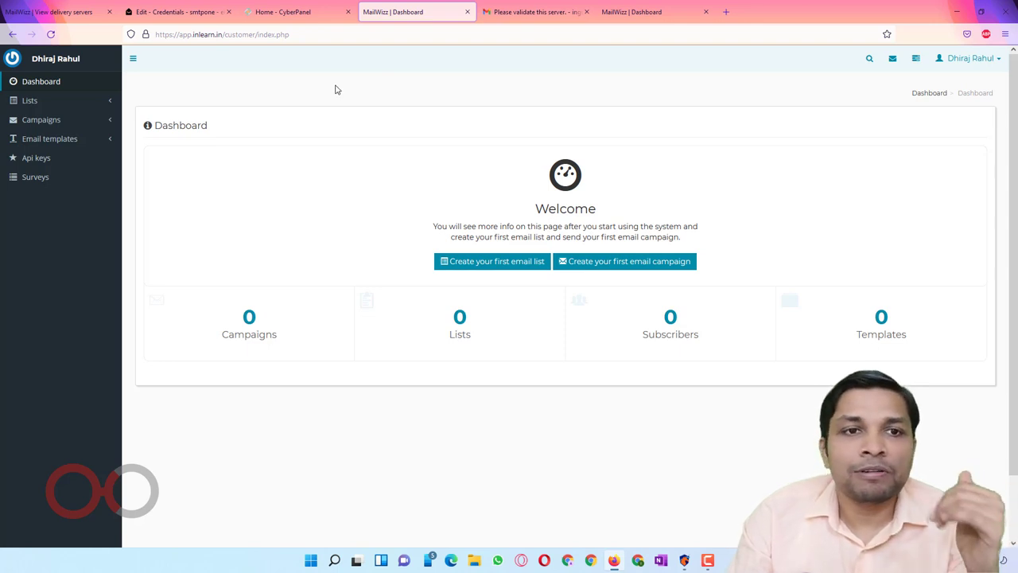
left_click(44, 103)
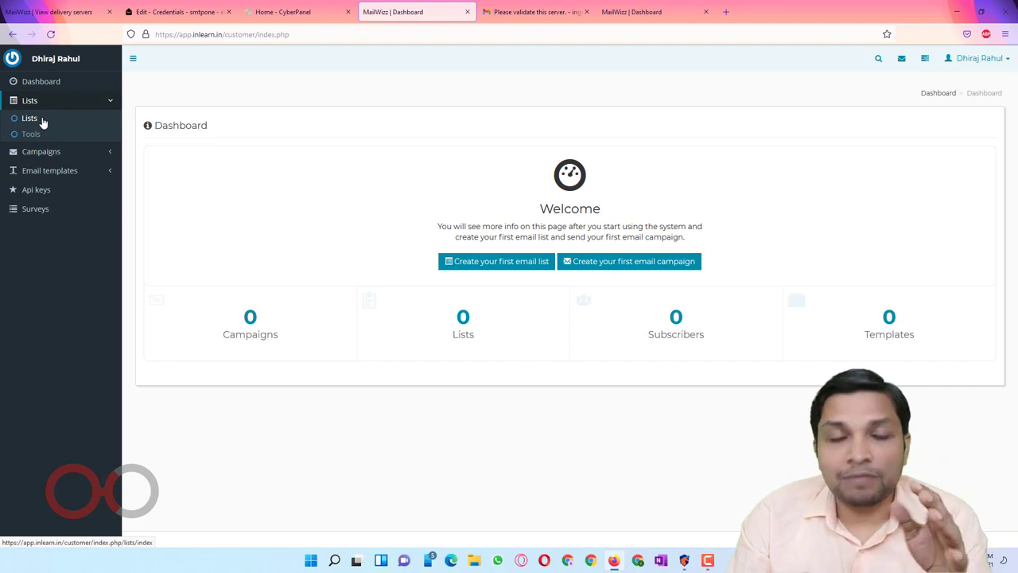
Step: Start a new email list named list1 with the description 'my personal list'
left_click(42, 120)
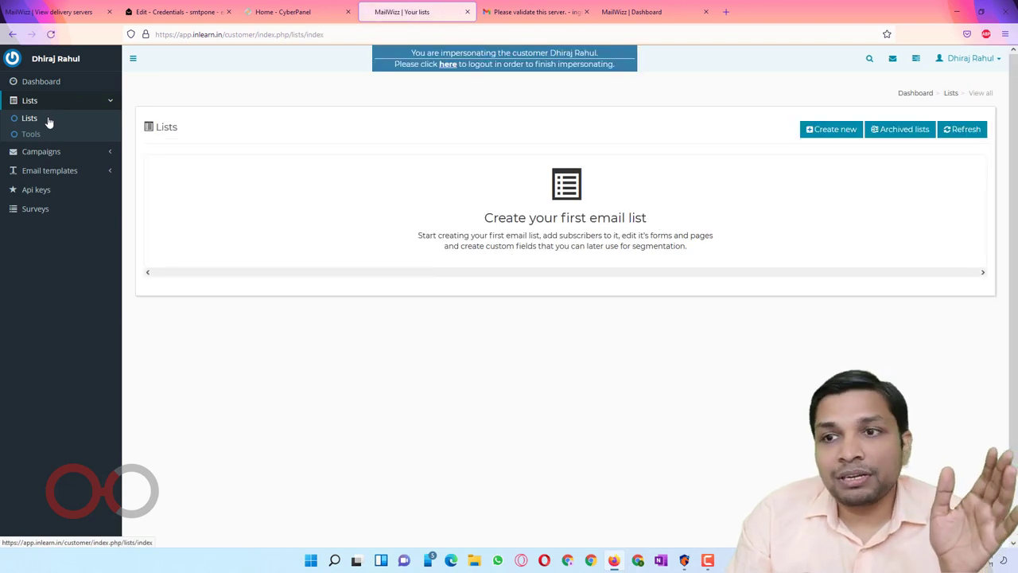
left_click(836, 131)
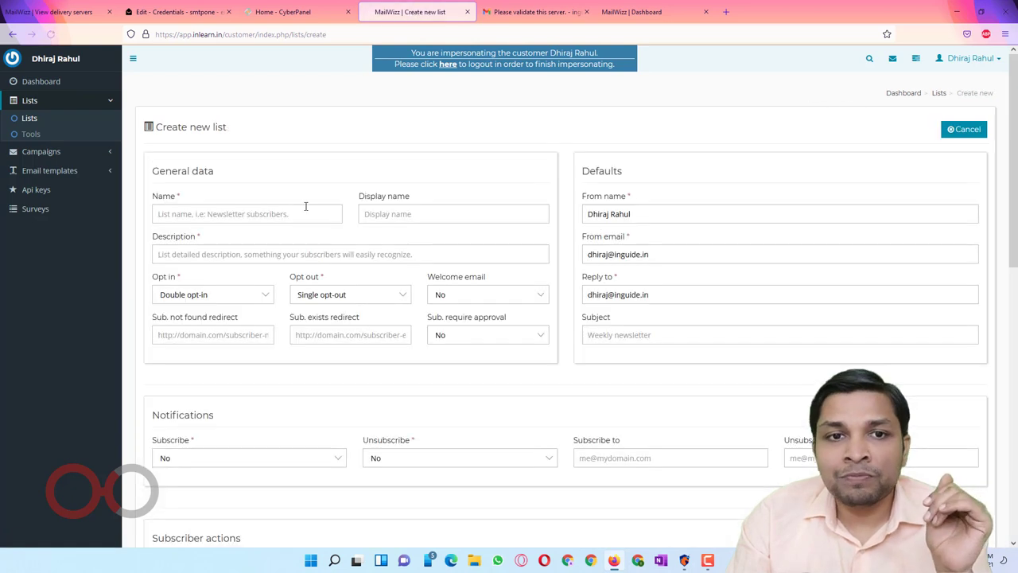
mouse_move(299, 205)
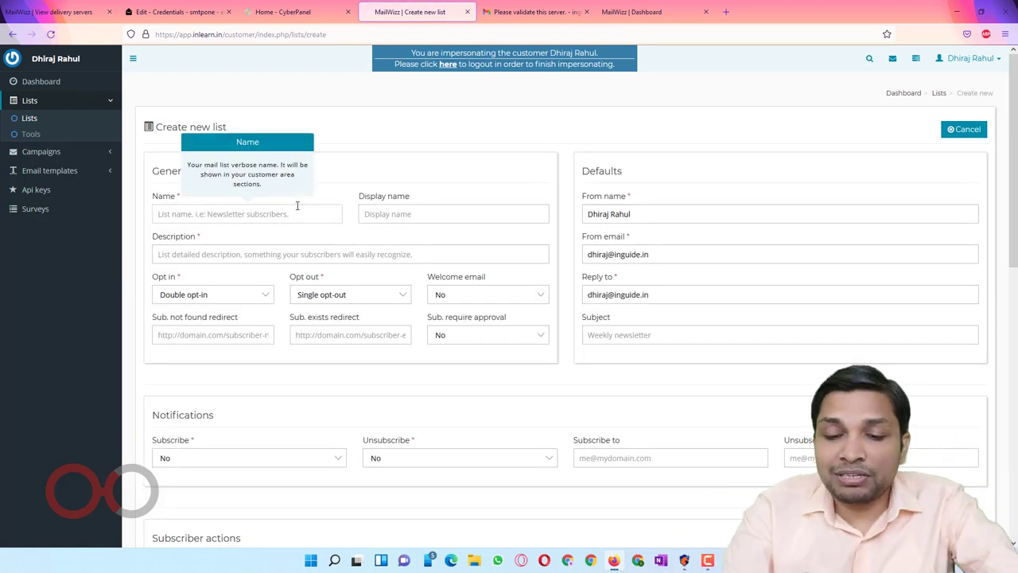
type("list1")
key("Tab")
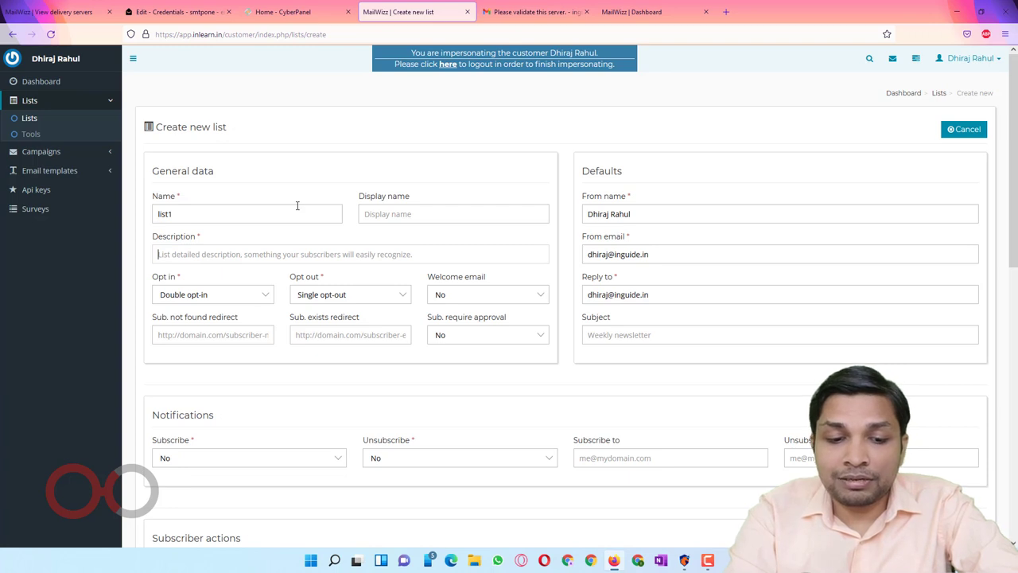
type("my personal list")
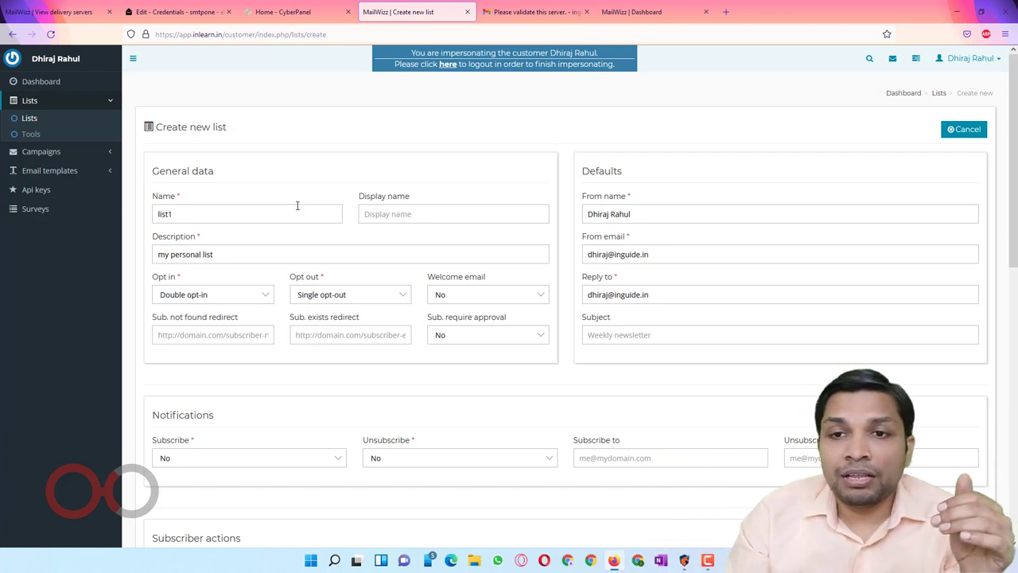
Step: Replace the From email with a swhsv.com support address and the Reply to with a Gmail address
scroll(297, 206, "down", 1)
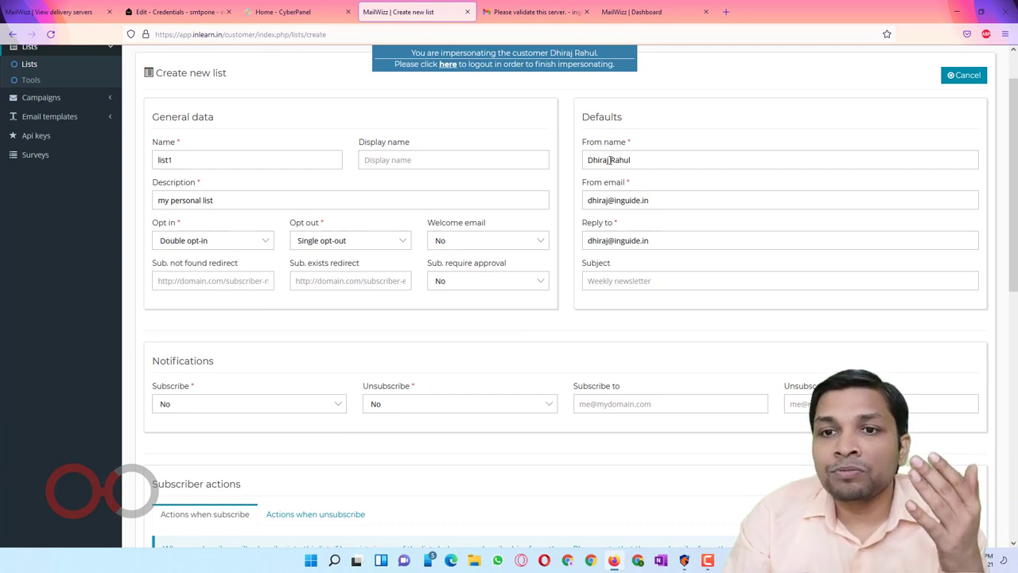
triple_click(651, 158)
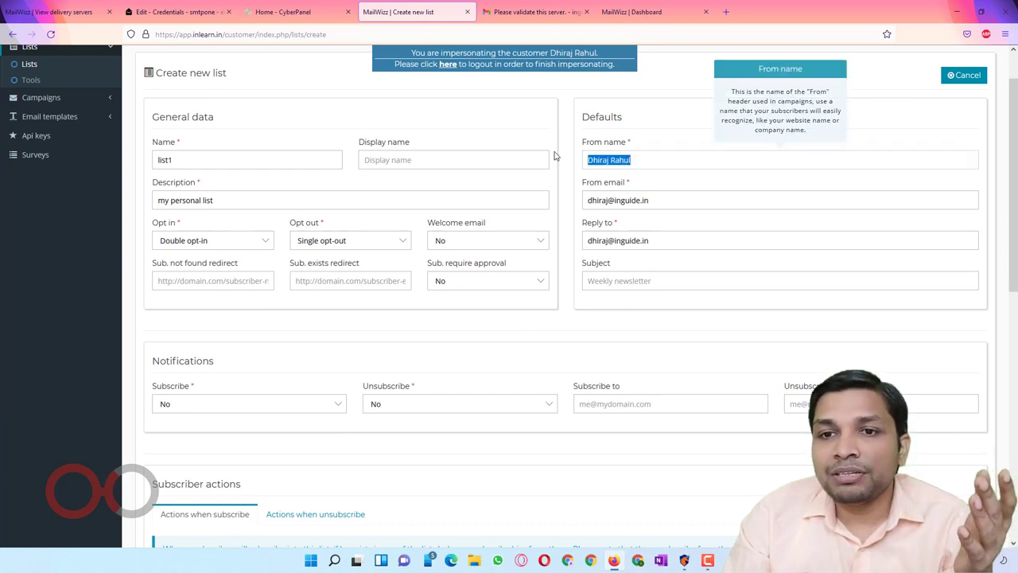
triple_click(676, 201)
left_click(544, 208)
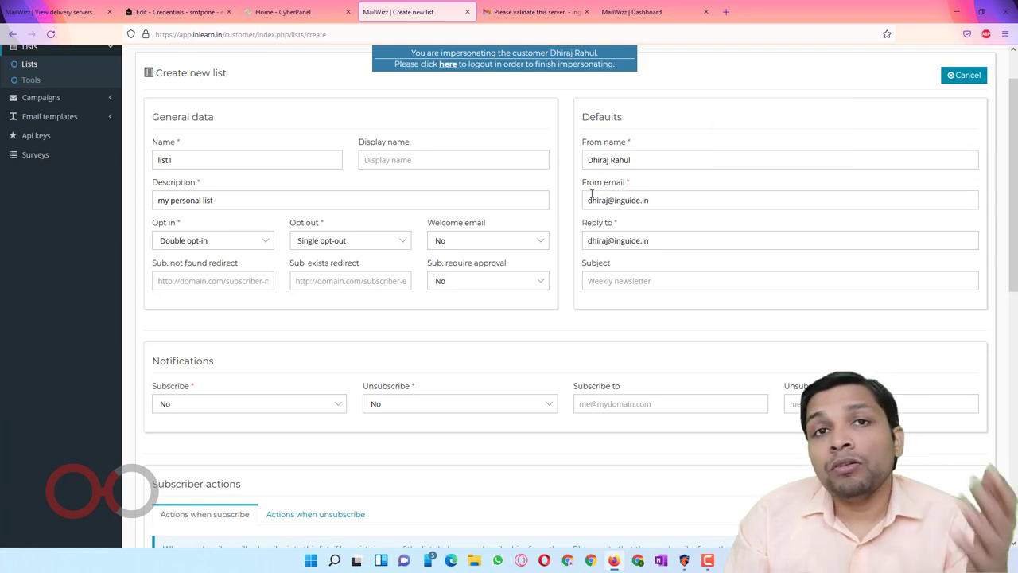
left_click_drag(579, 183, 588, 200)
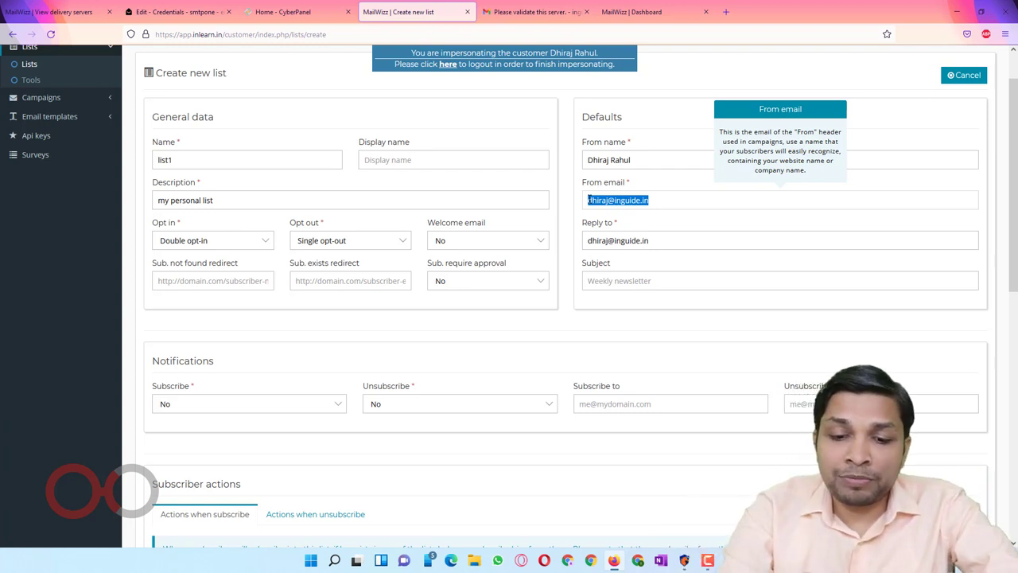
type("suppor")
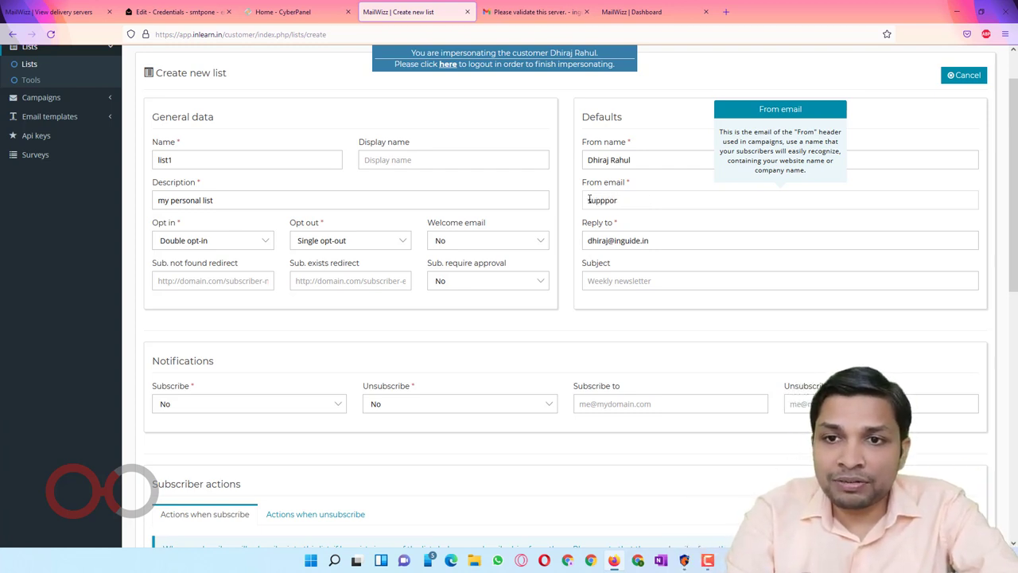
key("BackSpace")
key("BackSpace")
type("p")
key("BackSpace")
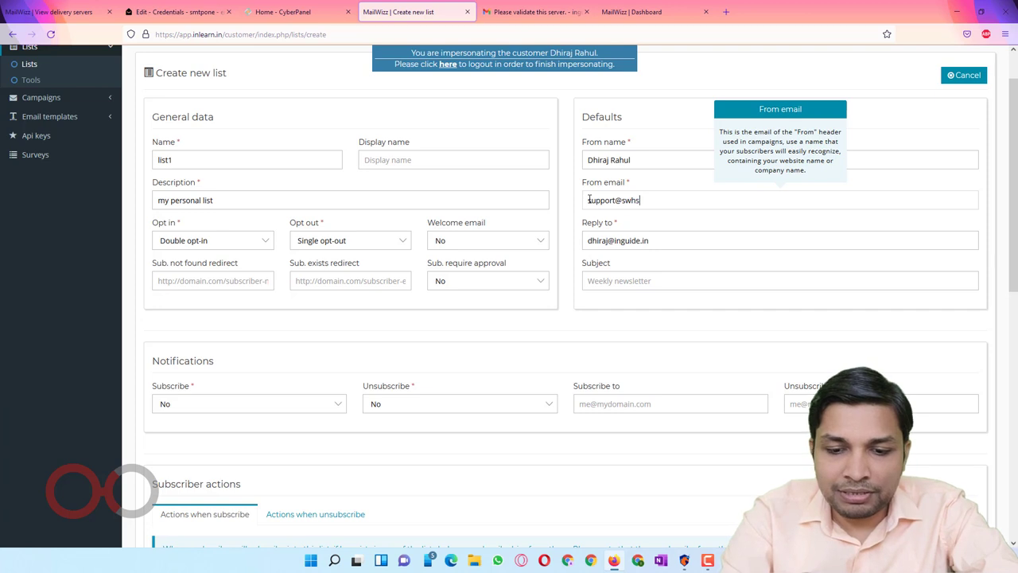
key("Tab")
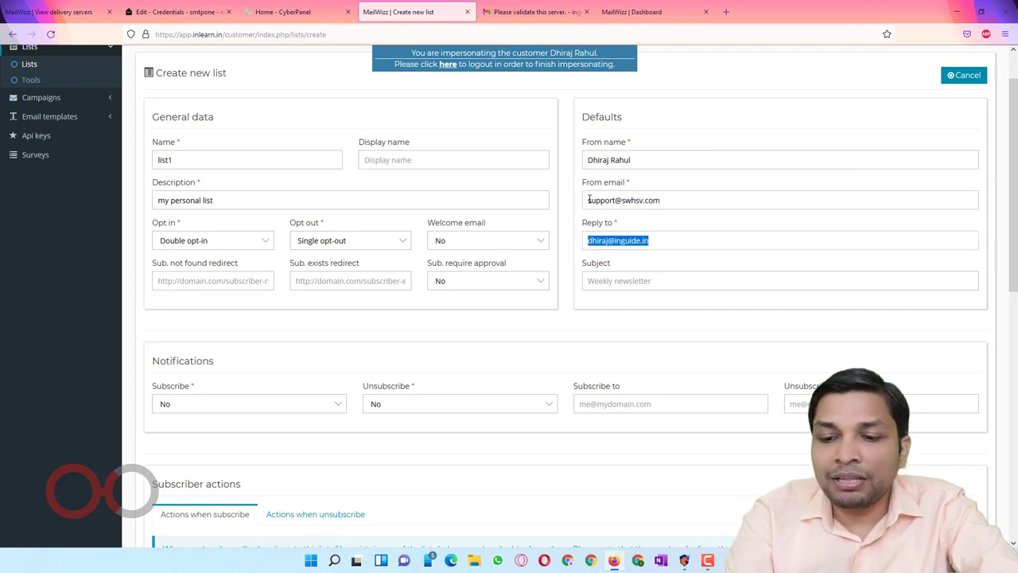
key("BackSpace")
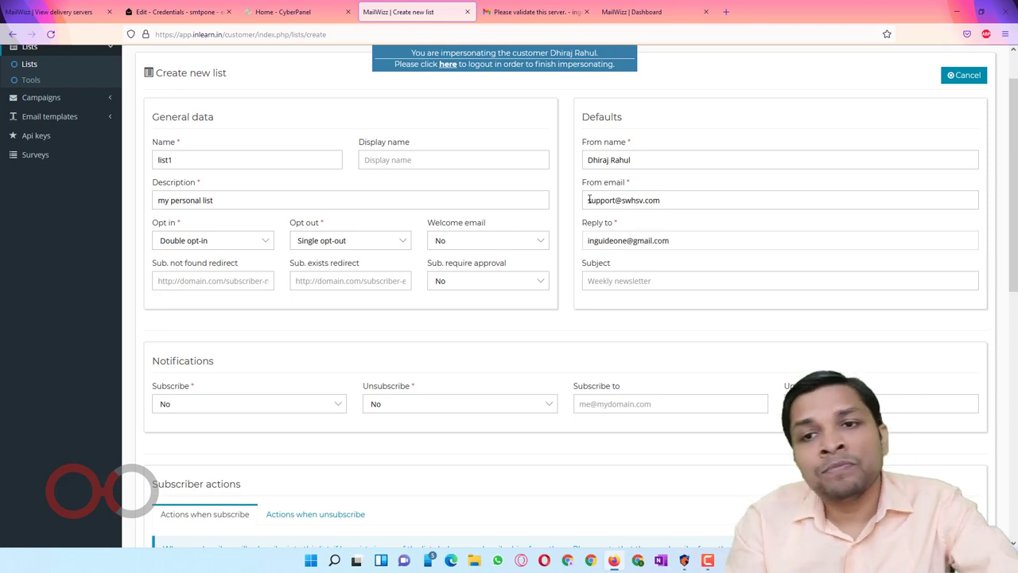
scroll(530, 243, "down", 3)
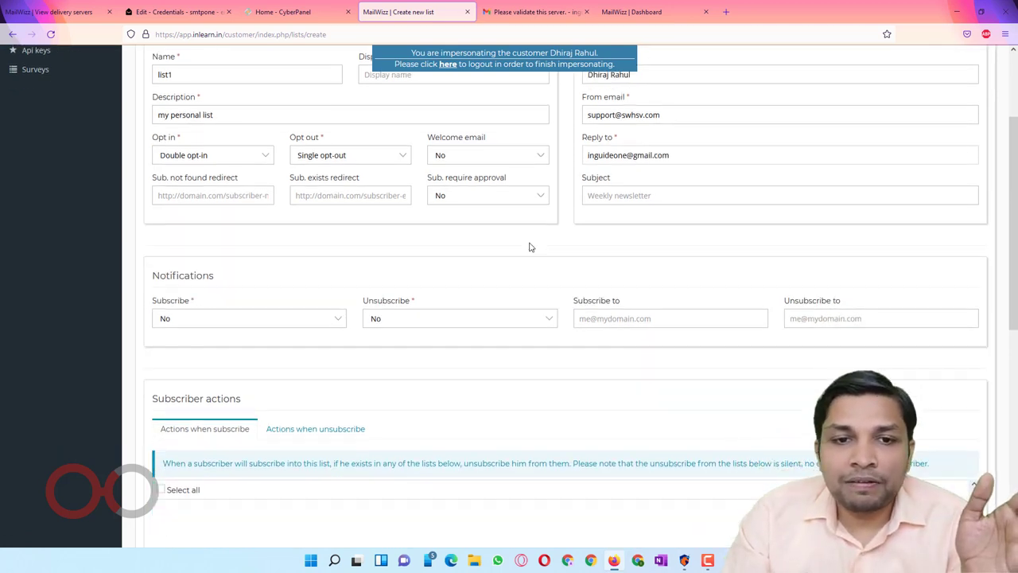
Step: Enter company name ABC ltd and choose India as the country
scroll(518, 214, "down", 2)
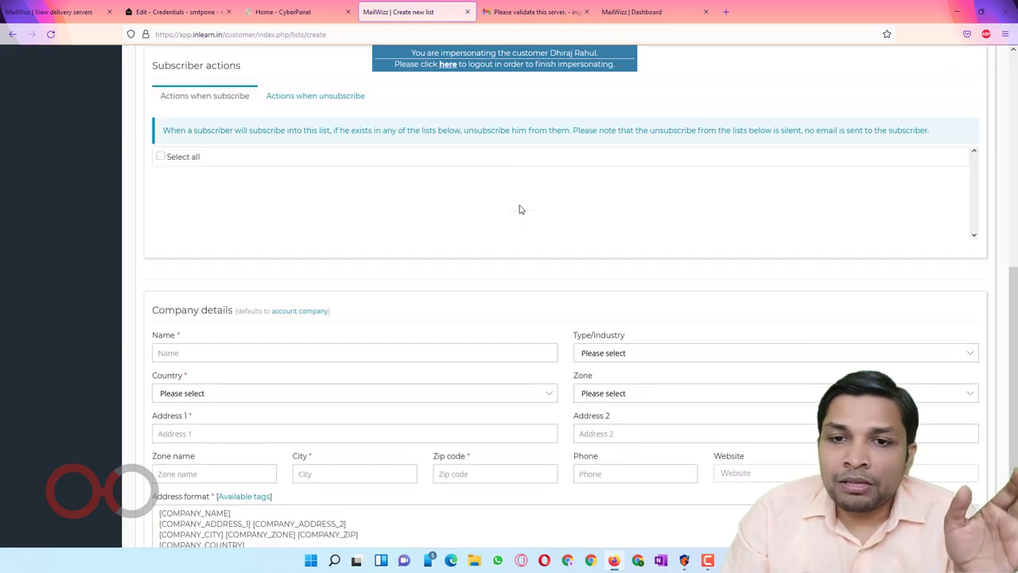
scroll(518, 209, "down", 2)
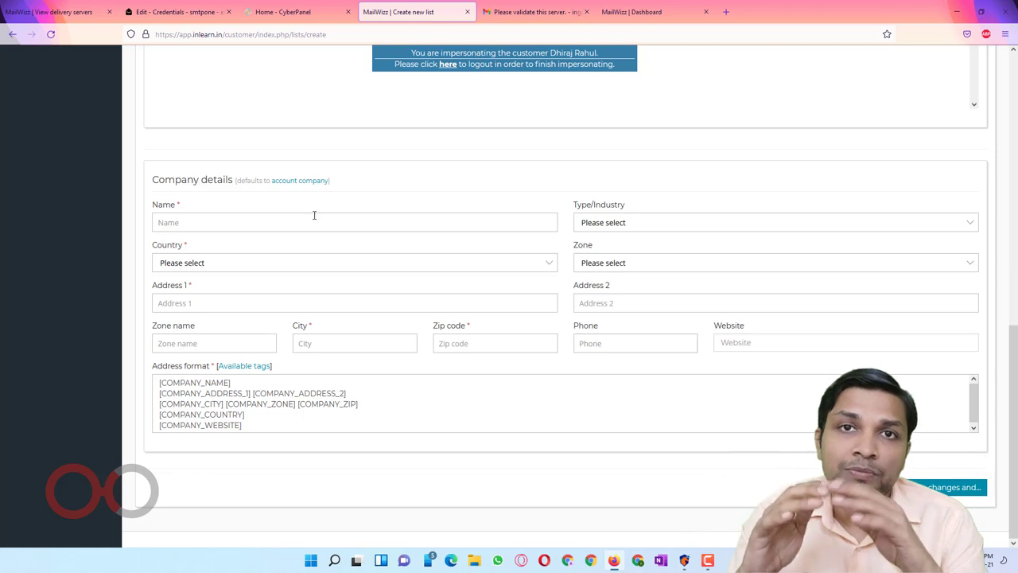
left_click(314, 215)
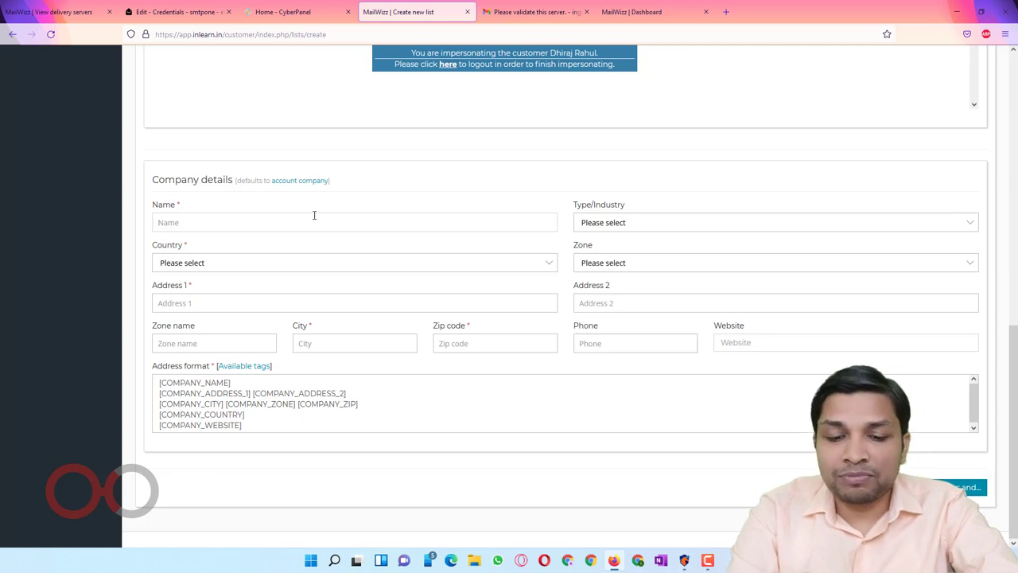
type("ABC ltd")
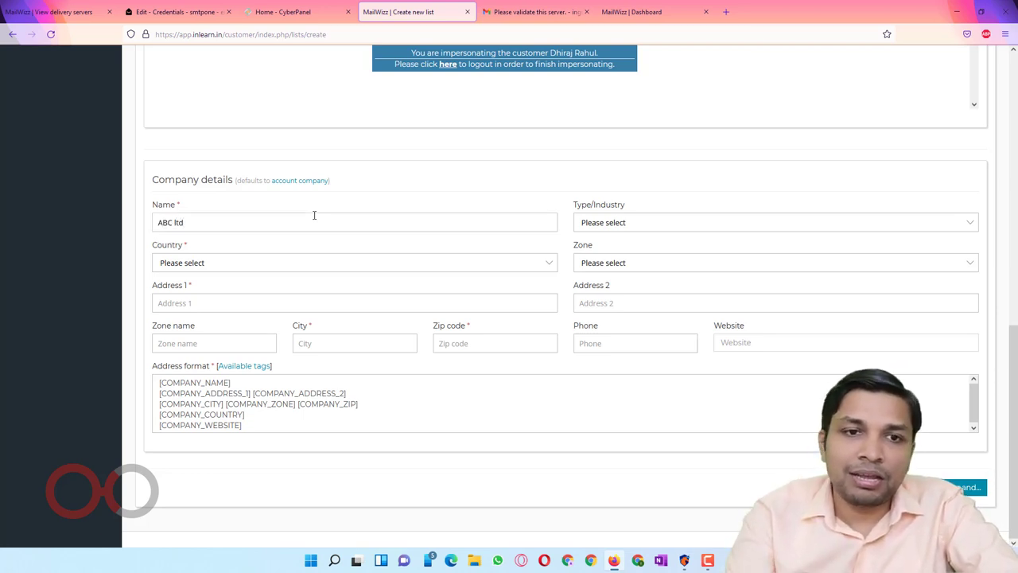
left_click(302, 263)
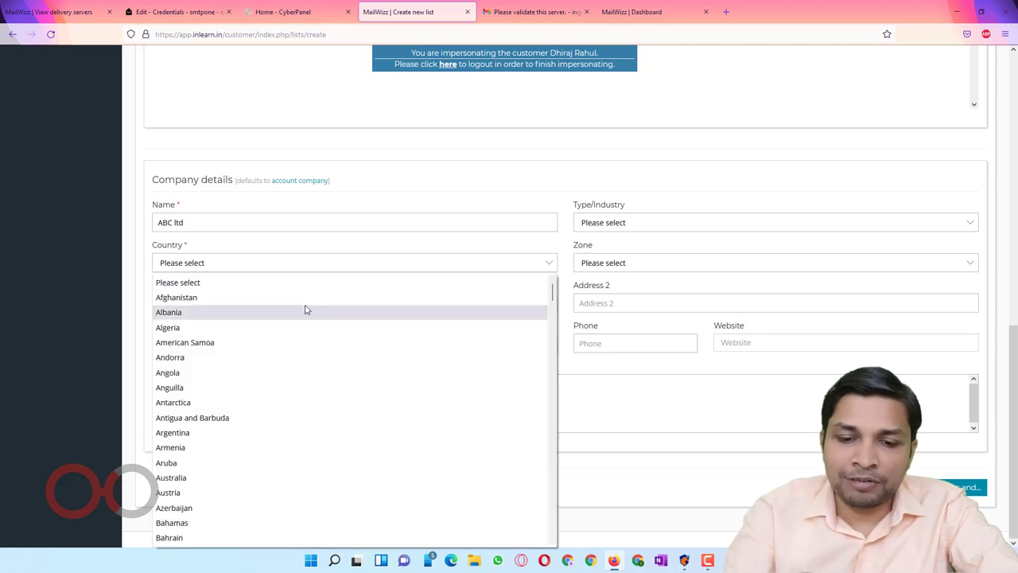
type("india")
key("Return")
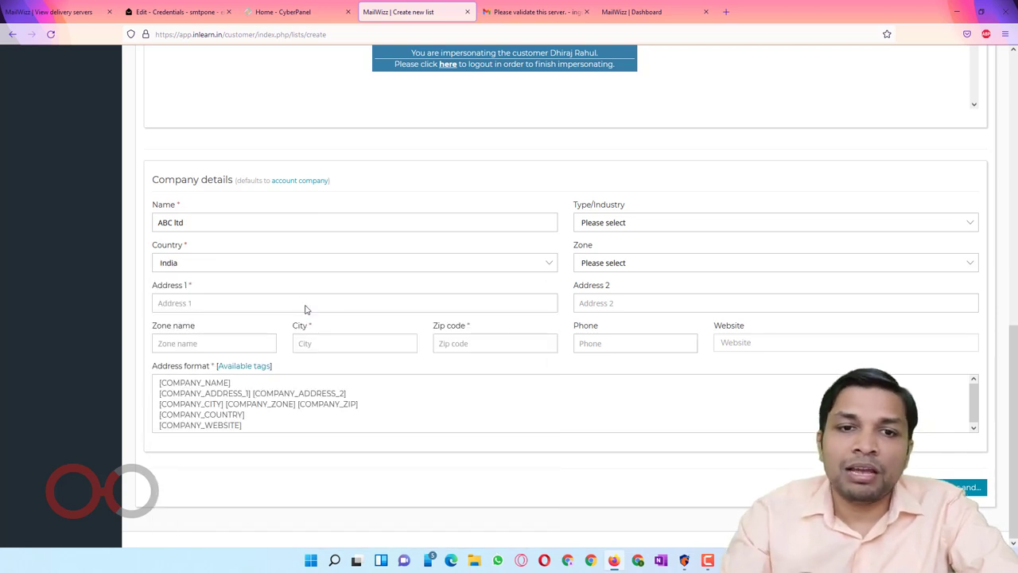
Step: Fill in the company's address line, city and zip code, then save list1
left_click(340, 296)
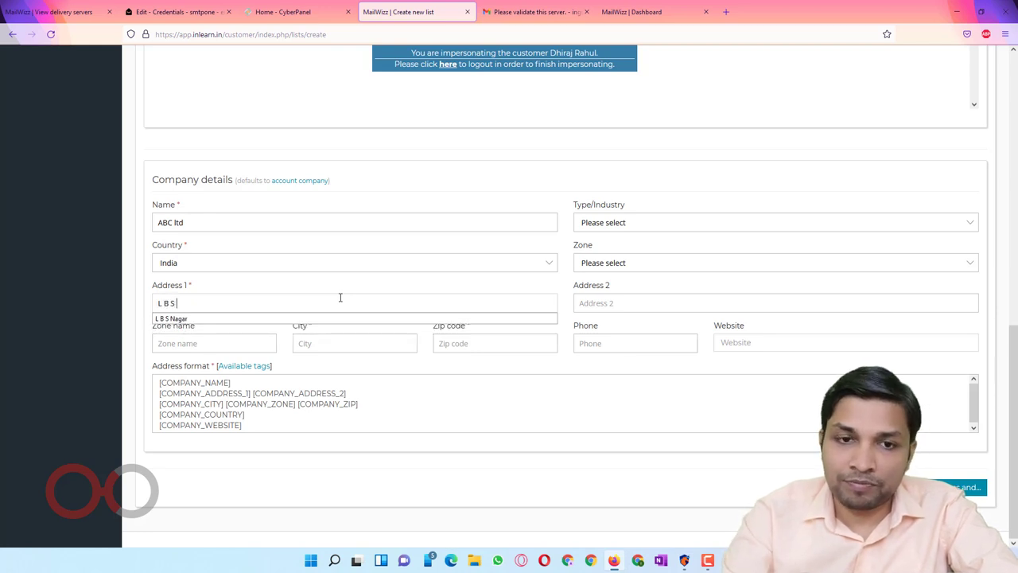
key("Down")
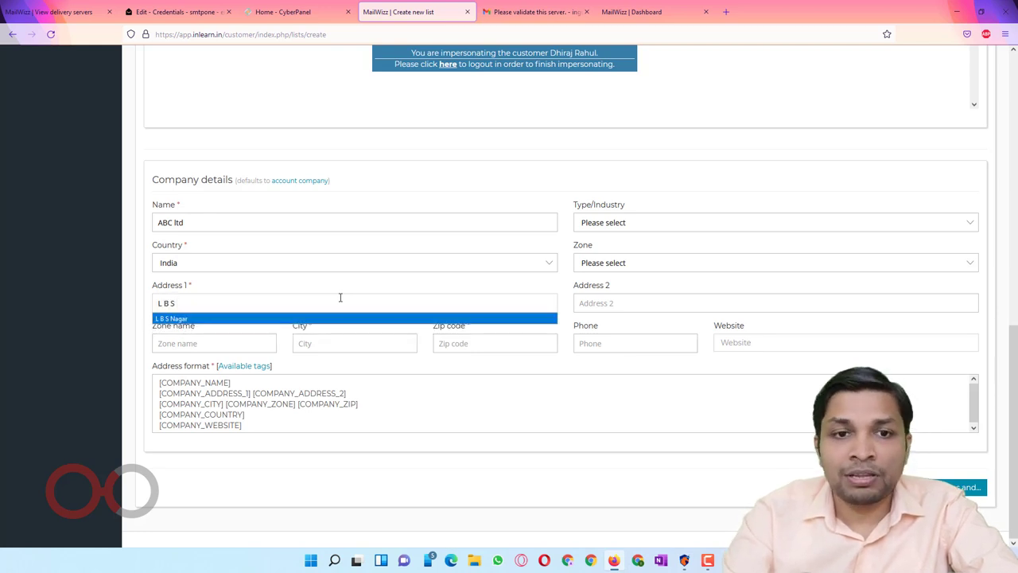
key("Tab")
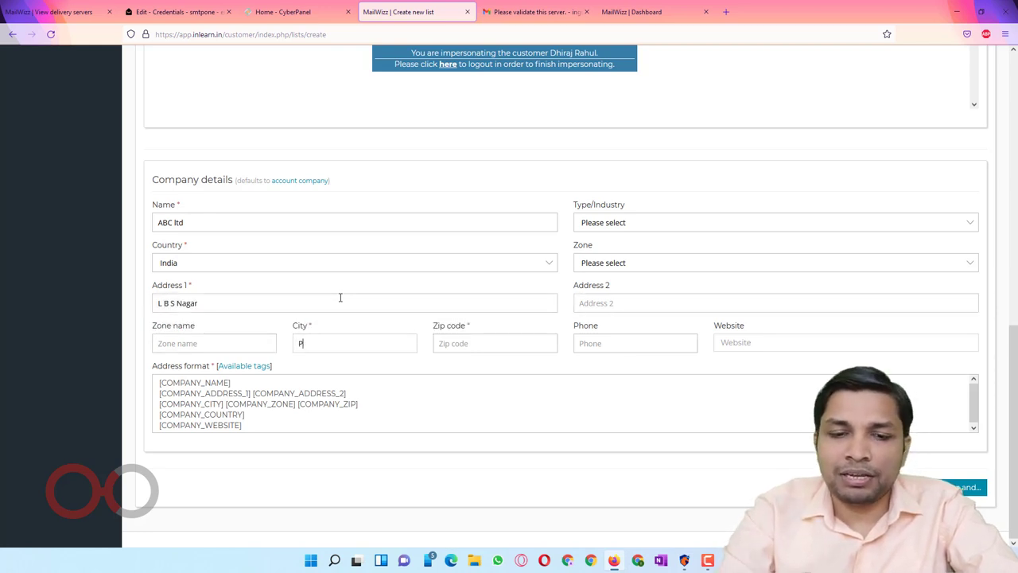
key("Tab")
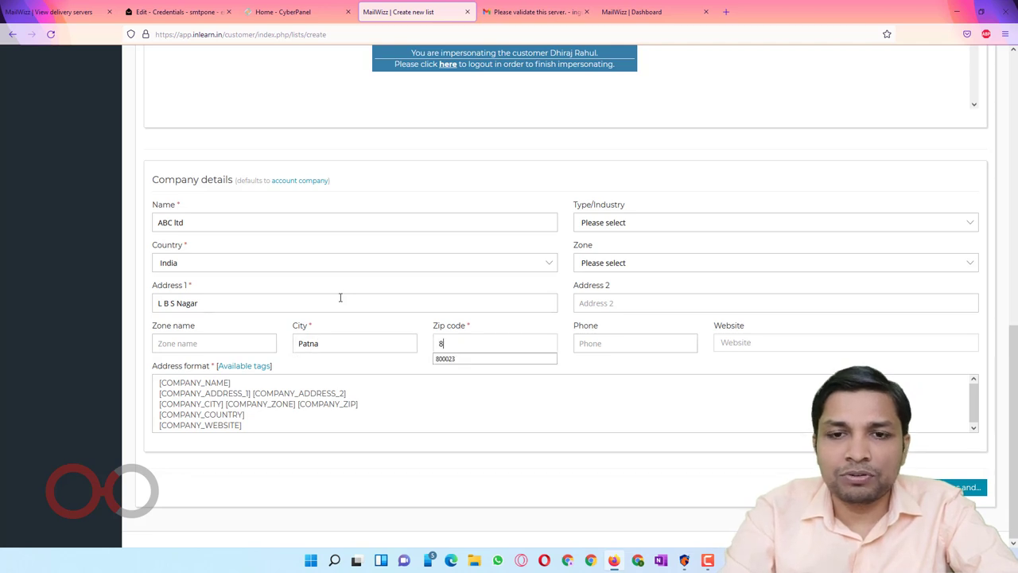
key("Tab")
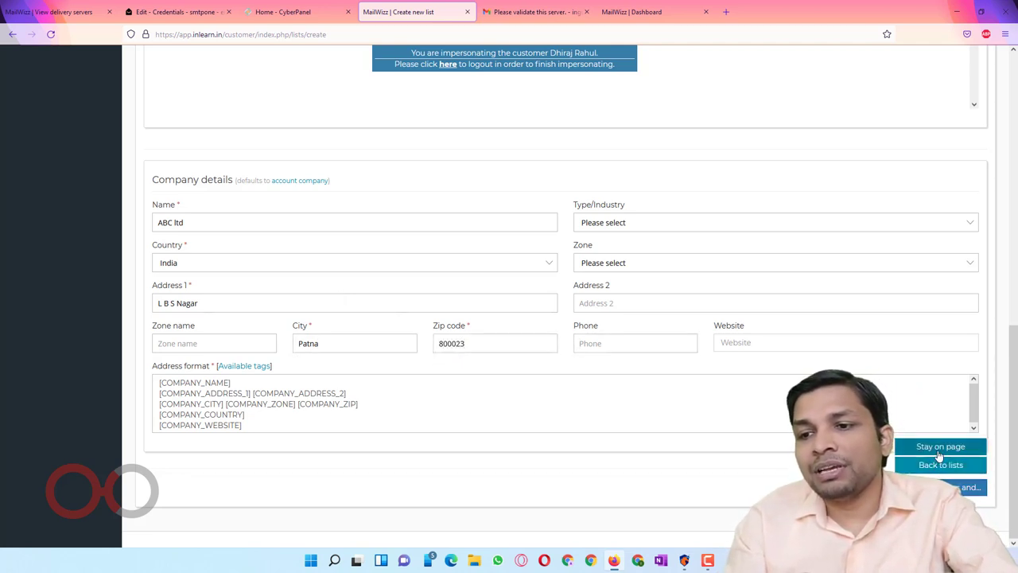
left_click(941, 466)
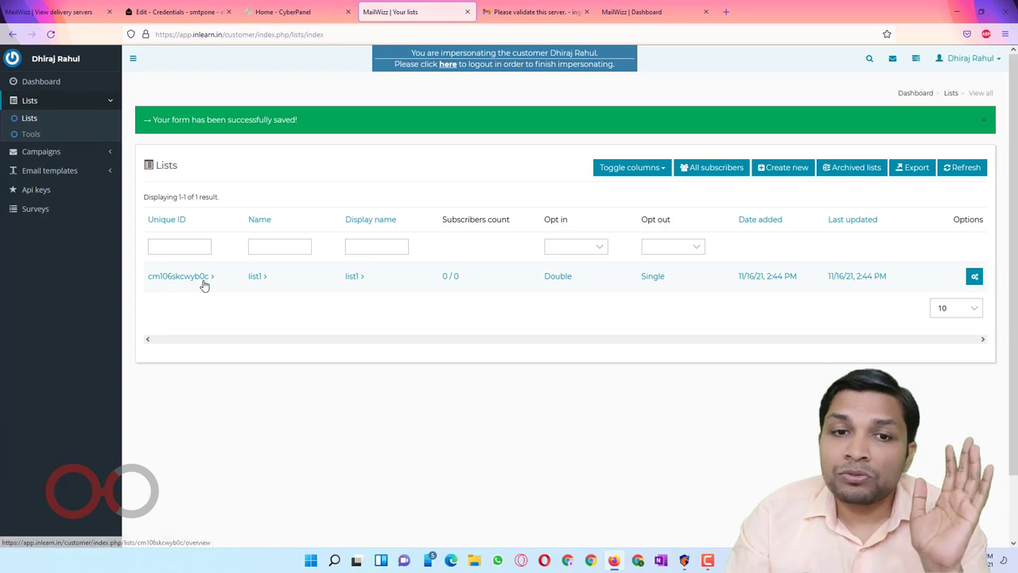
Step: Add a Confirmed subscriber to list1 using the suggested email address, then return to the list1 overview
left_click(257, 276)
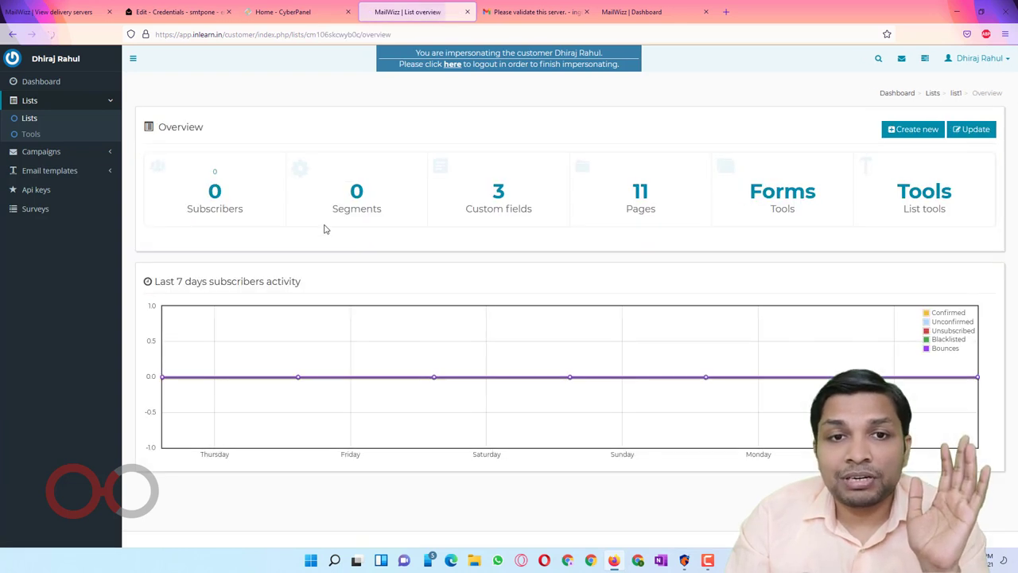
left_click(215, 193)
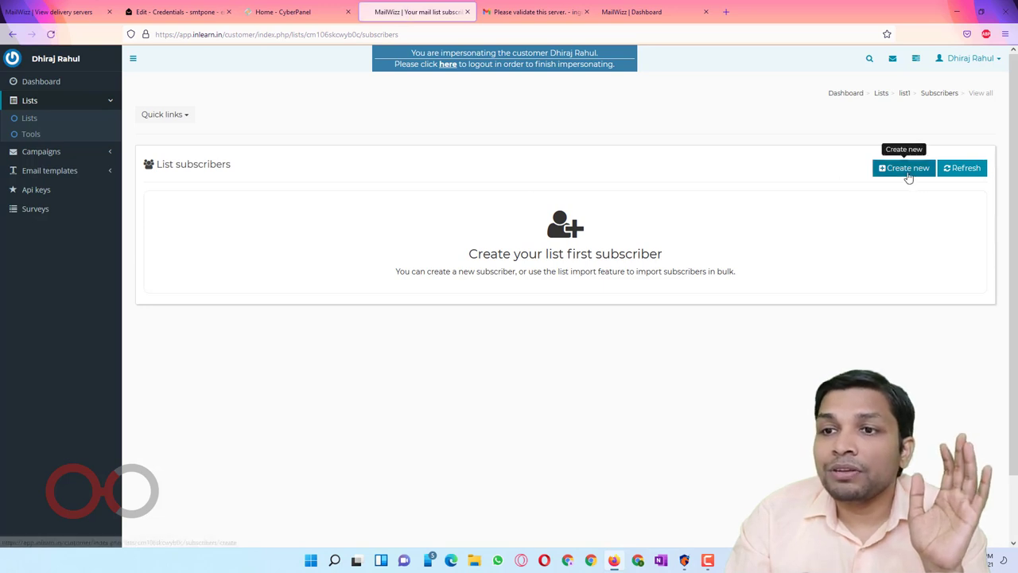
left_click(906, 171)
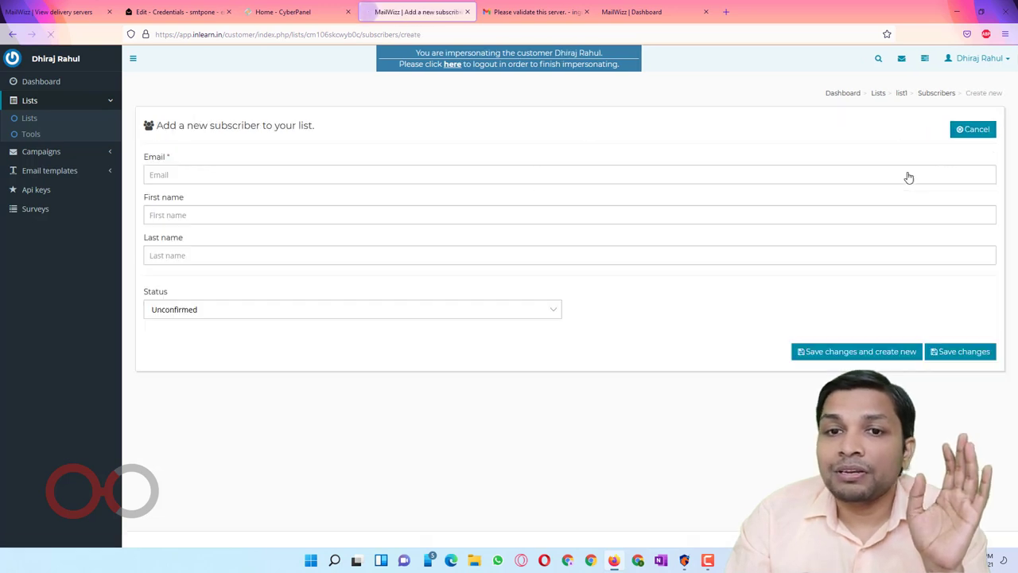
left_click(479, 180)
type("inguid")
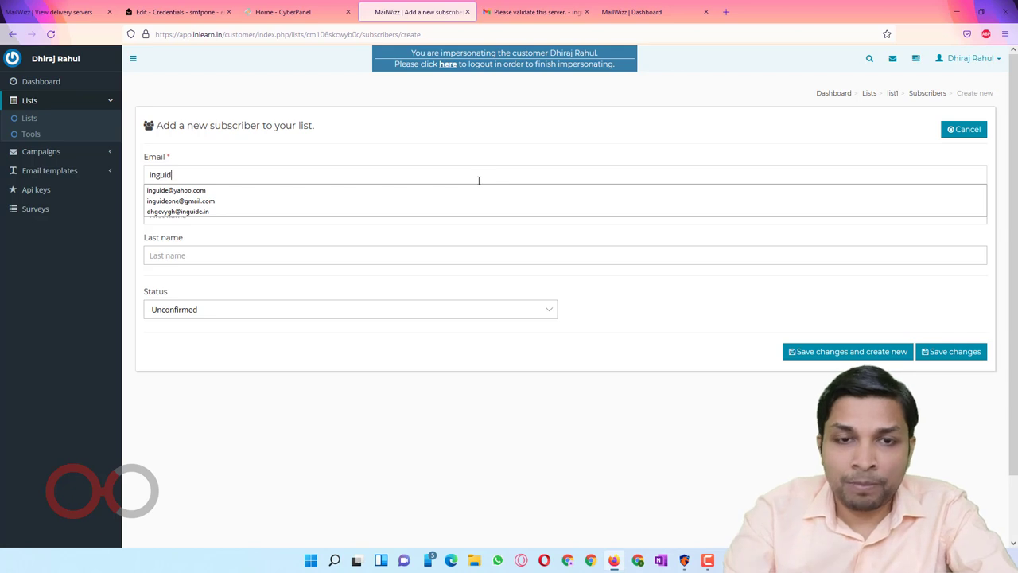
key("Down")
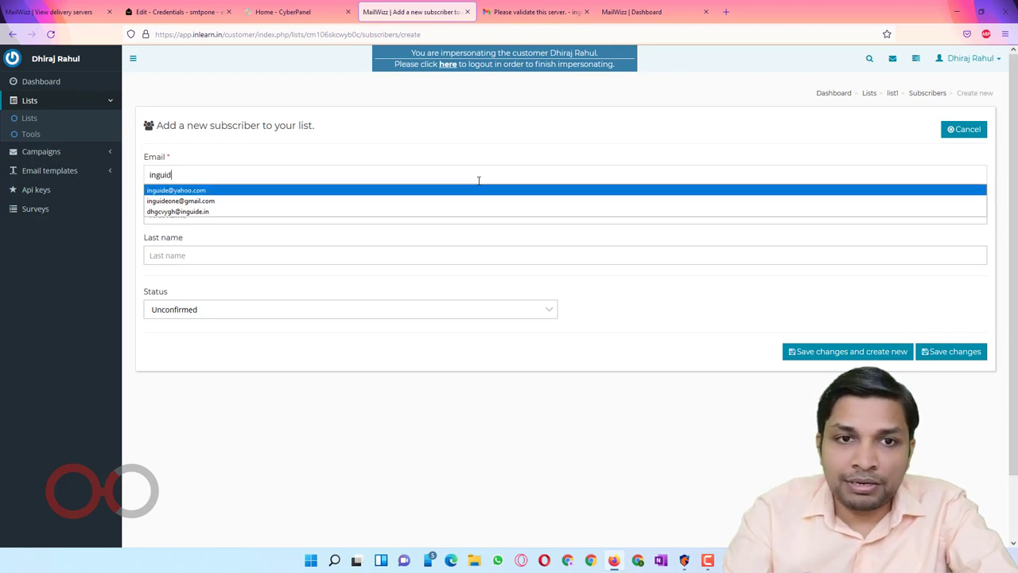
key("Return")
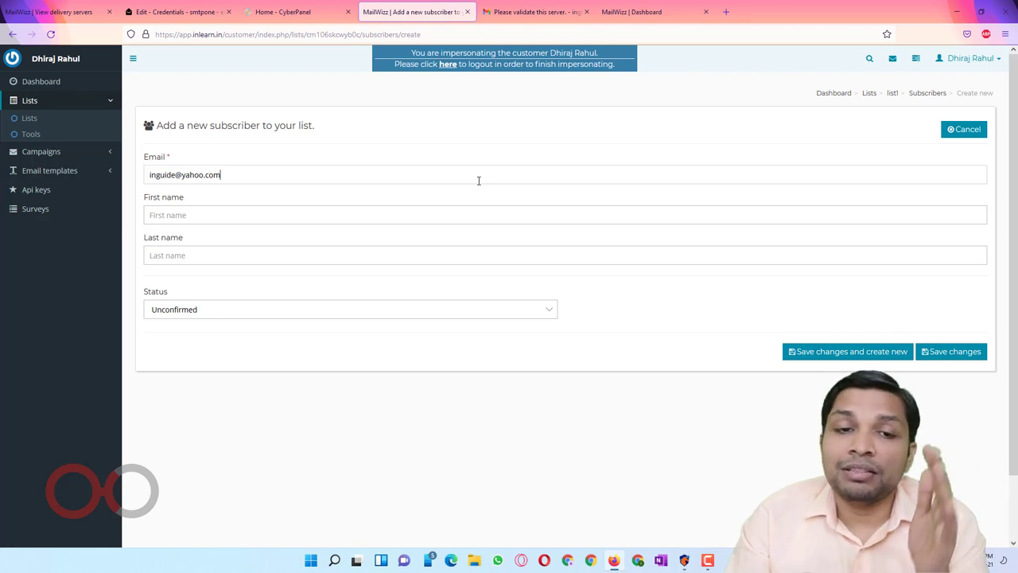
left_click(461, 310)
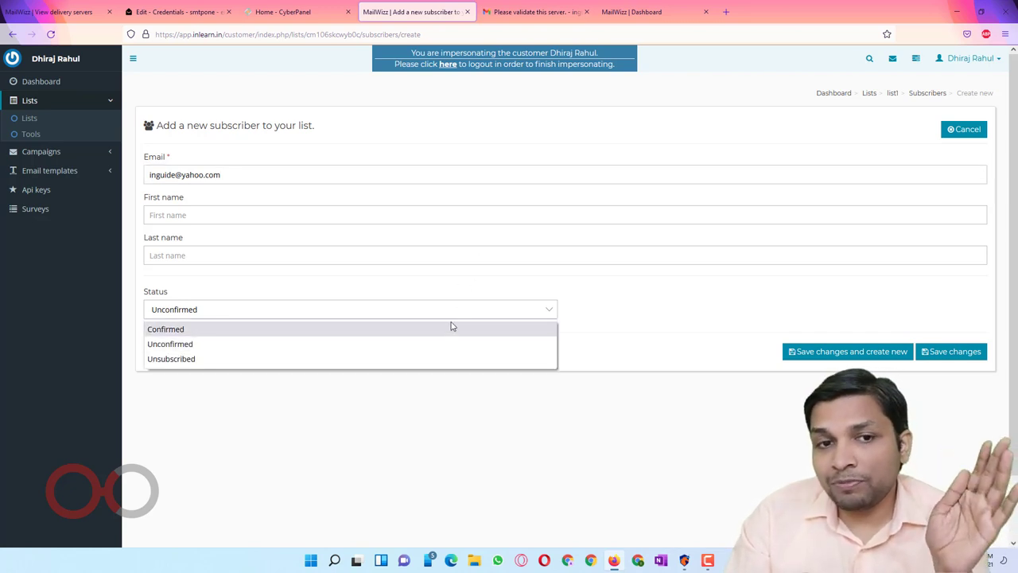
left_click(204, 333)
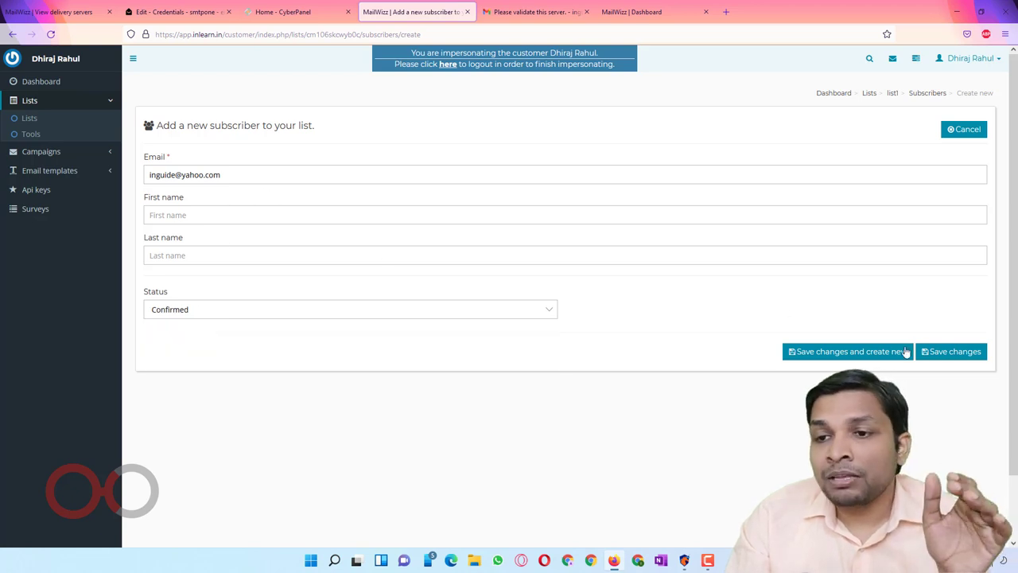
left_click(968, 352)
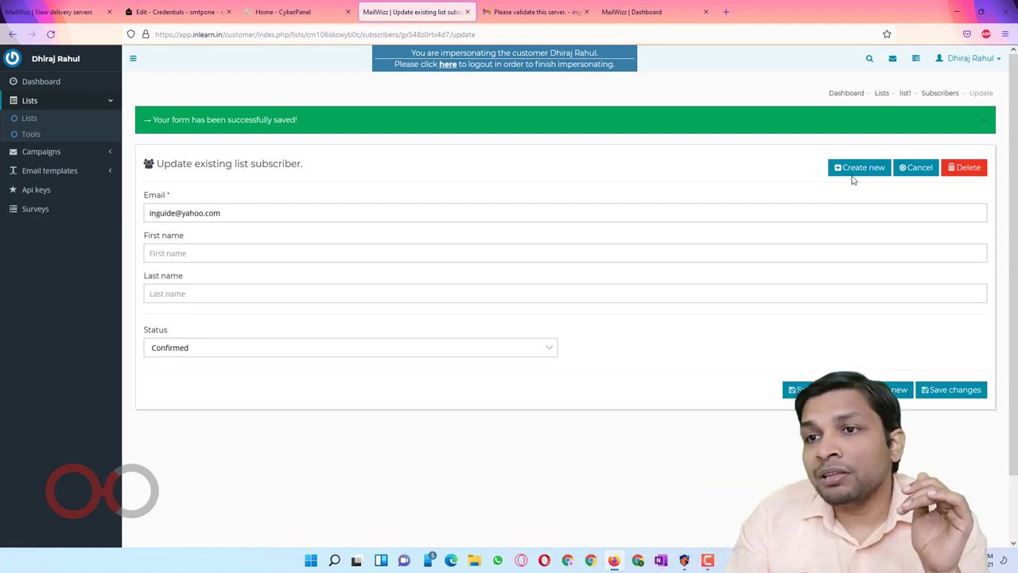
left_click(905, 93)
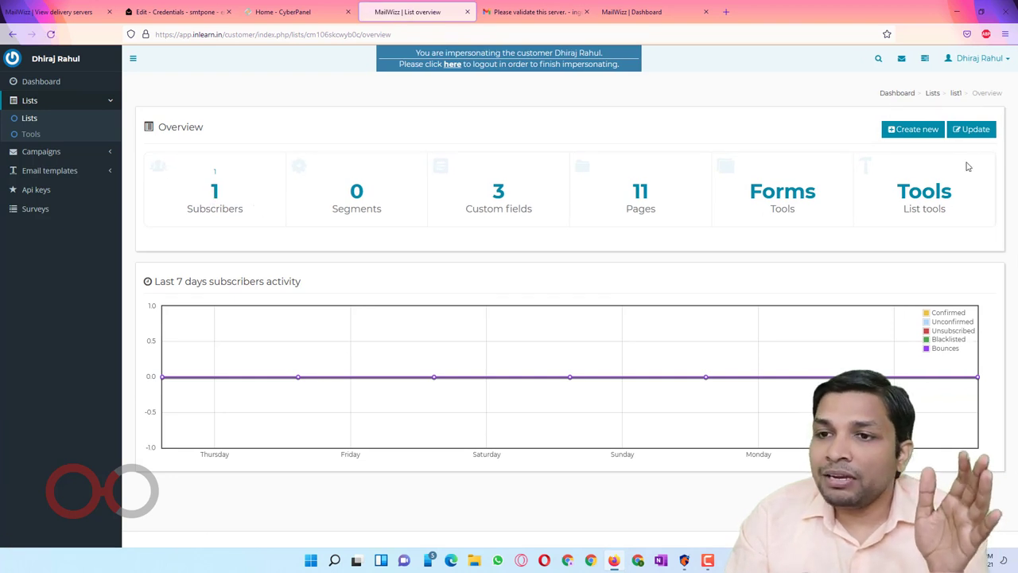
Step: Download the example CSV from list1's Tools > Import > CSV and open it in Excel
left_click(922, 196)
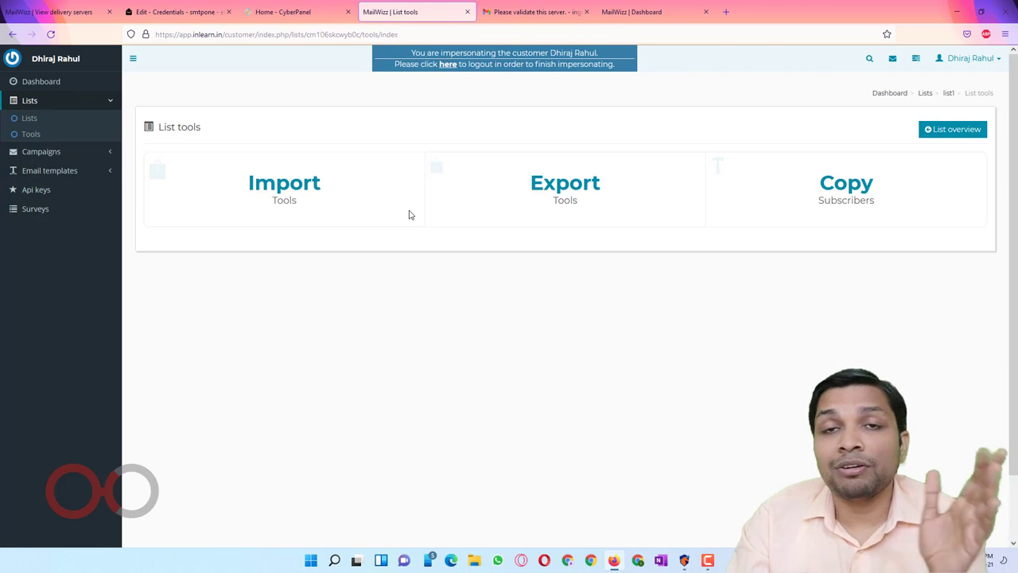
left_click(291, 184)
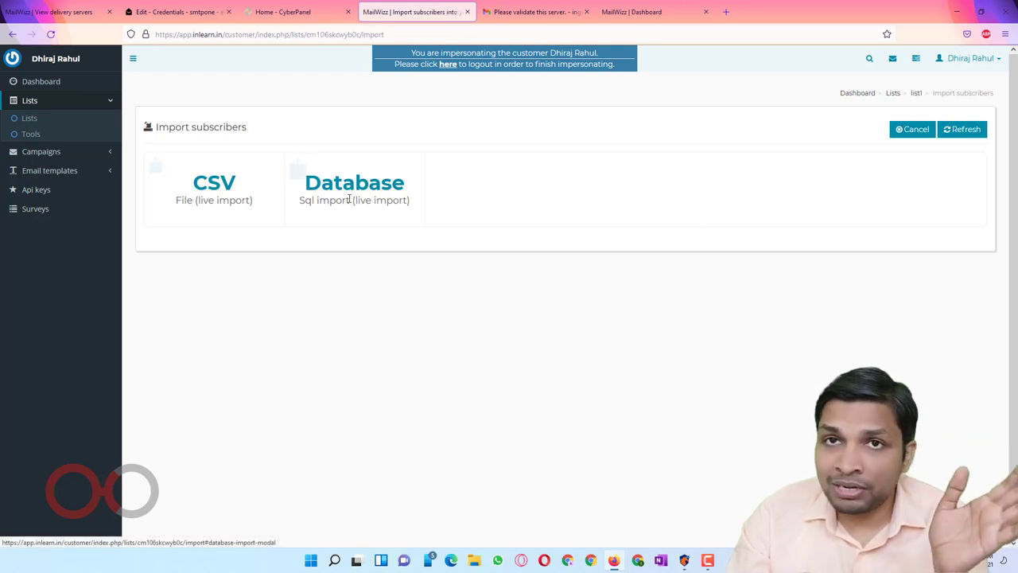
left_click(226, 185)
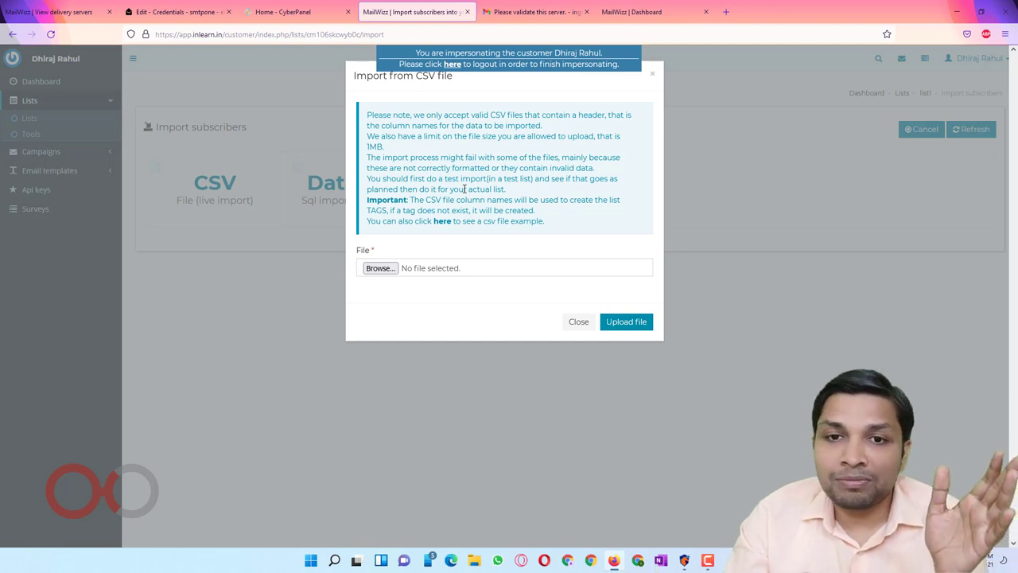
left_click(442, 223)
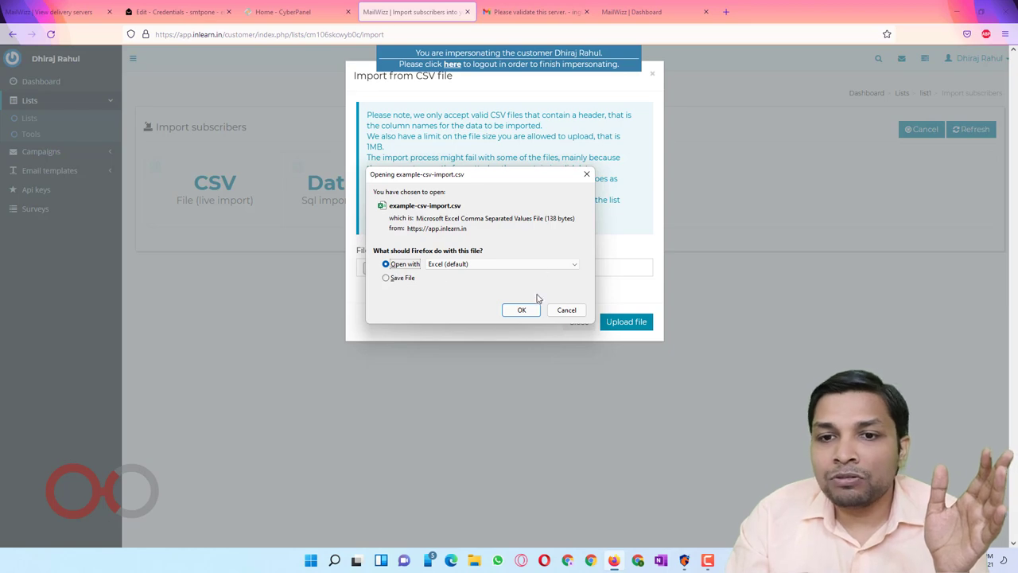
left_click(532, 311)
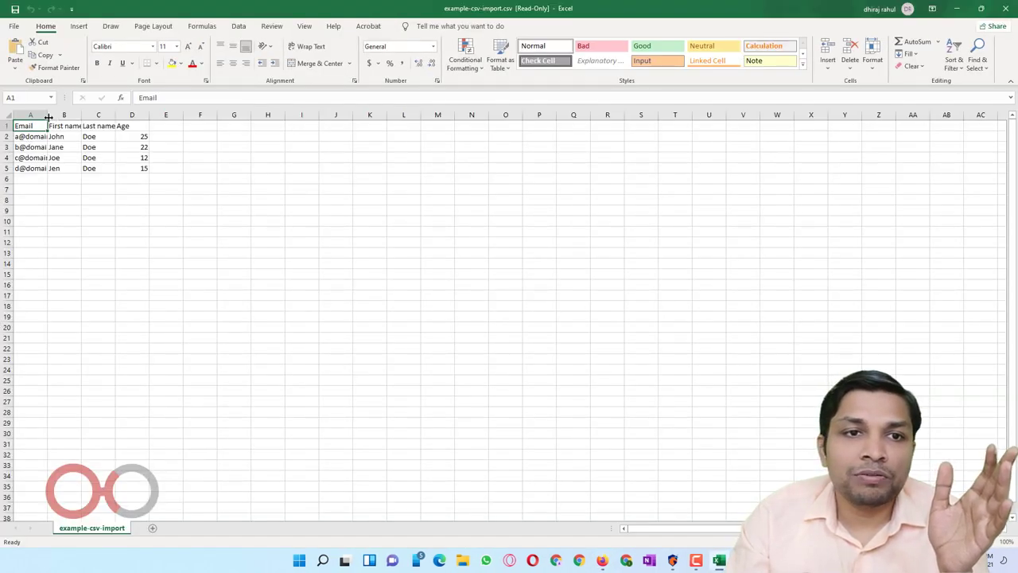
Step: Autofit columns A to C and clear the Age column D1:D5
double_click(49, 118)
double_click(103, 116)
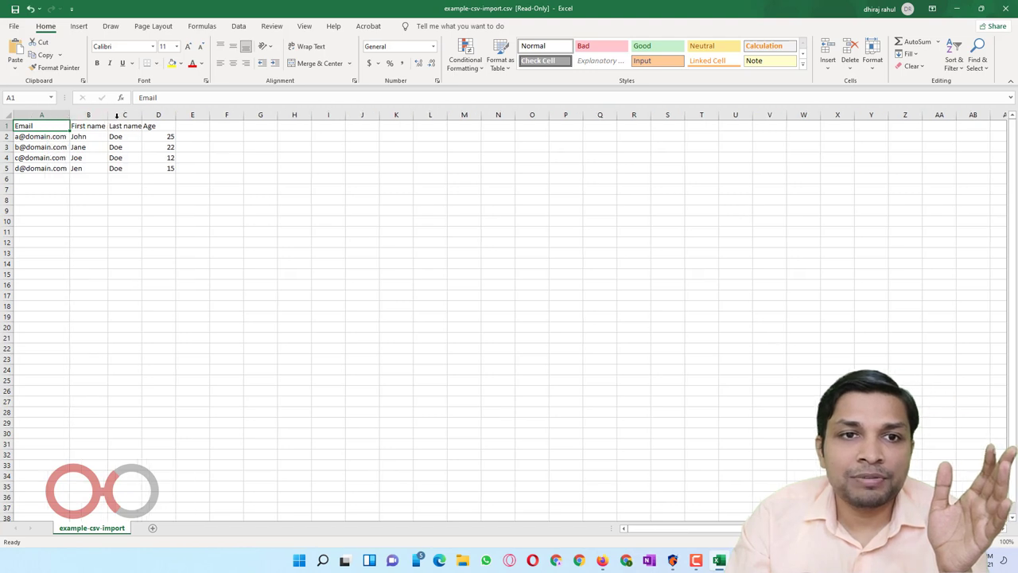
double_click(143, 115)
left_click(54, 136)
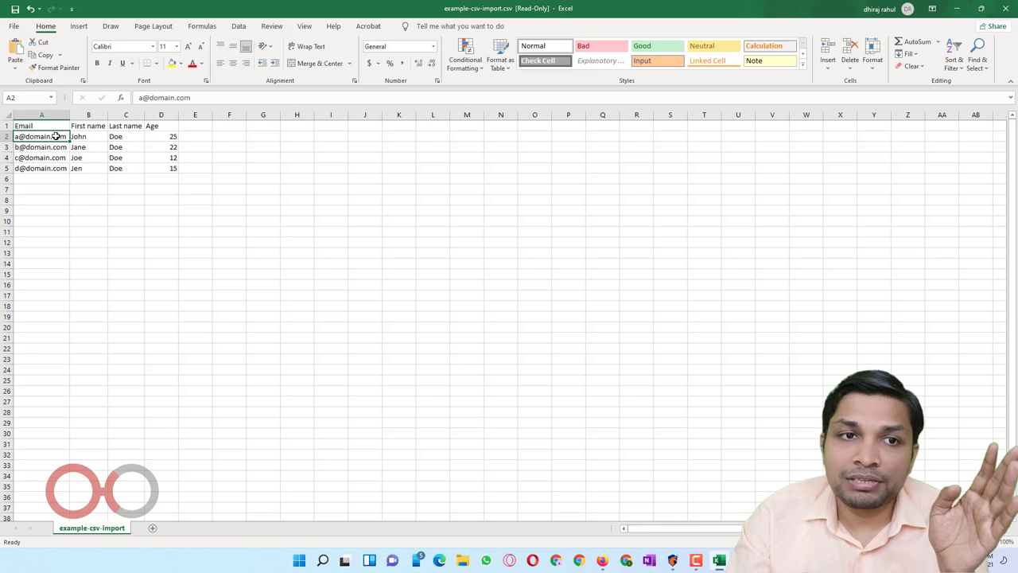
left_click_drag(55, 136, 56, 168)
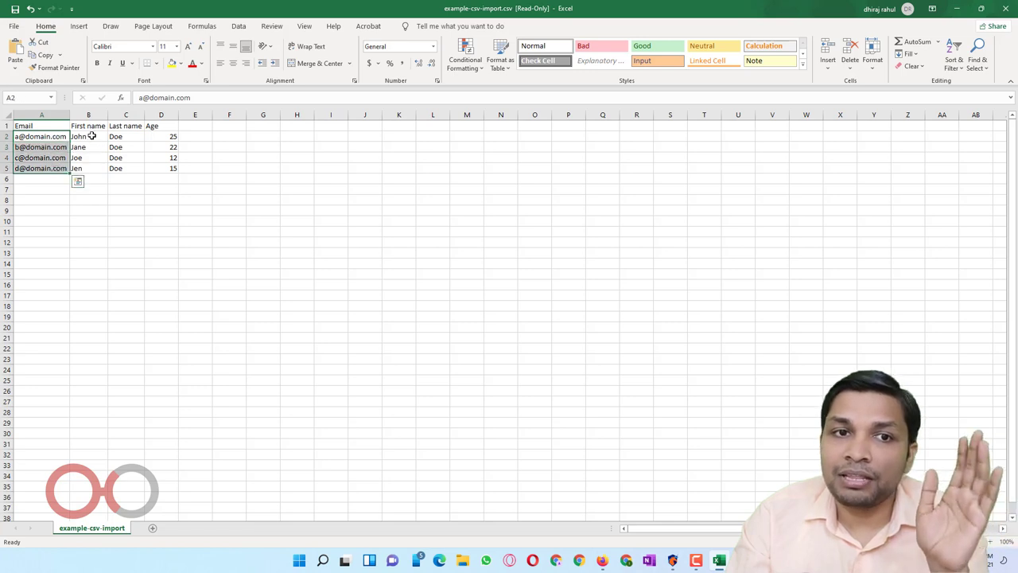
left_click_drag(92, 136, 173, 160)
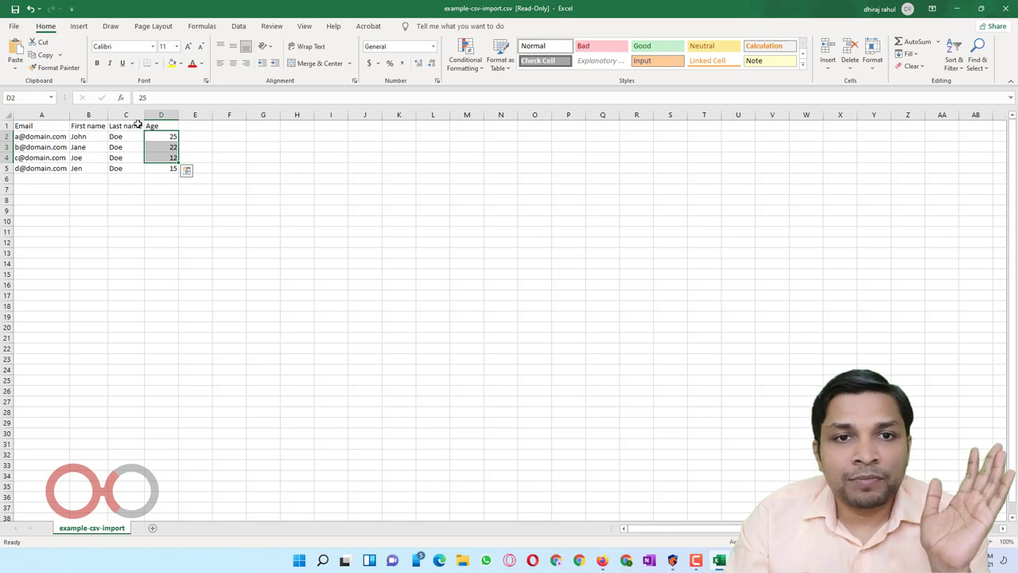
left_click_drag(153, 126, 174, 167)
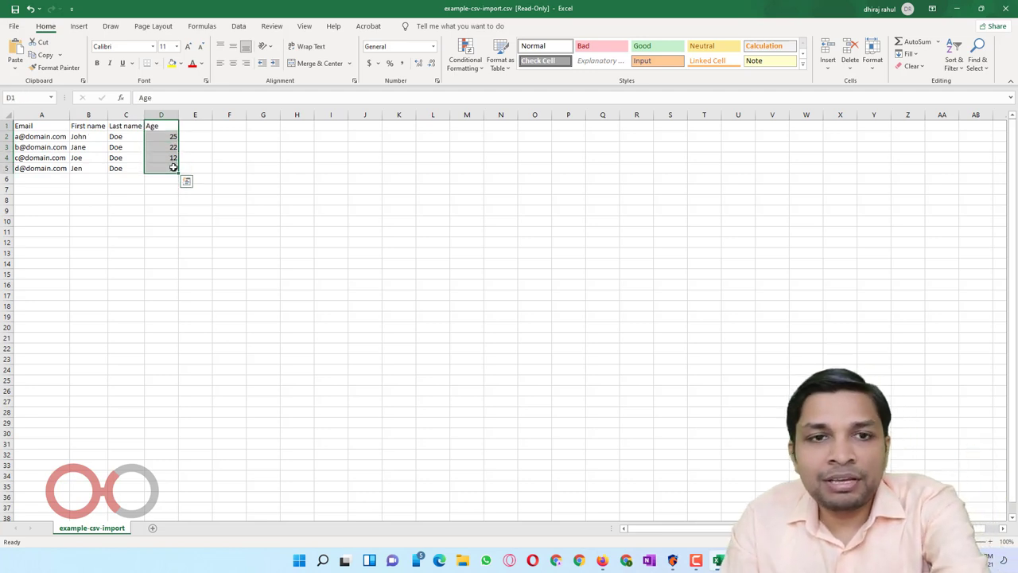
key("Delete")
Step: Replace row 2 with the new subscriber's email, first name and last name
left_click(42, 137)
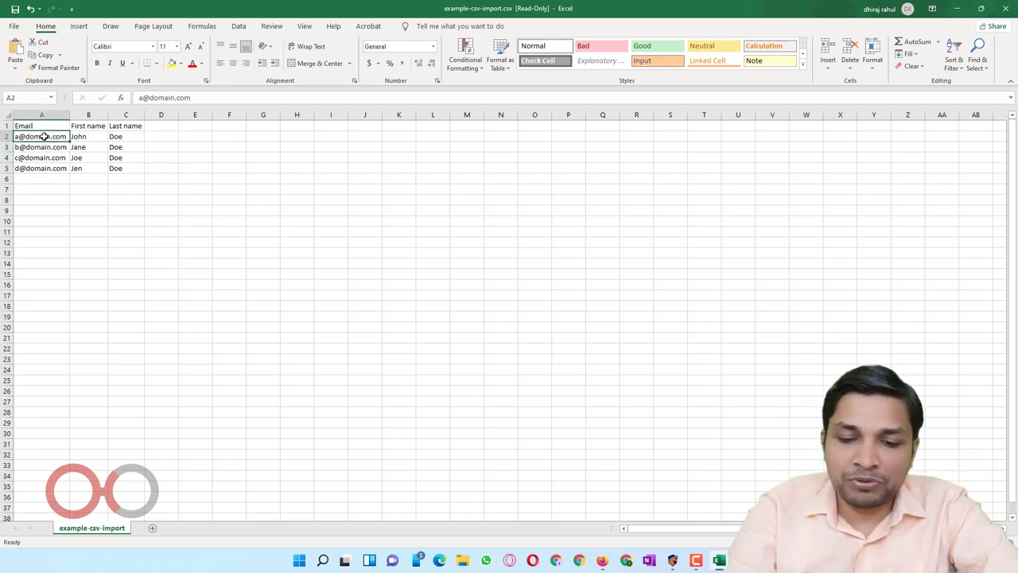
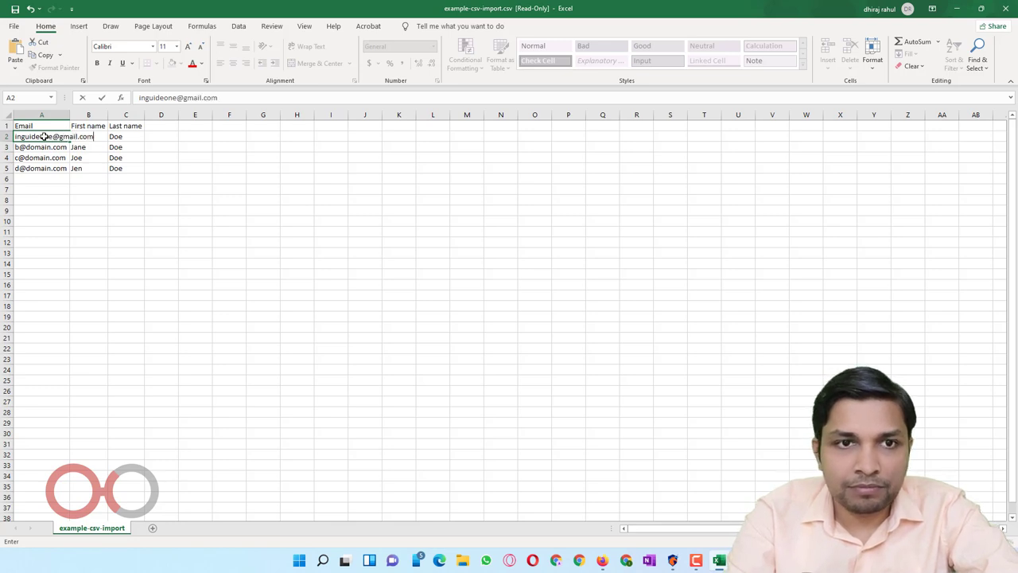
key("Tab")
type("Inguide")
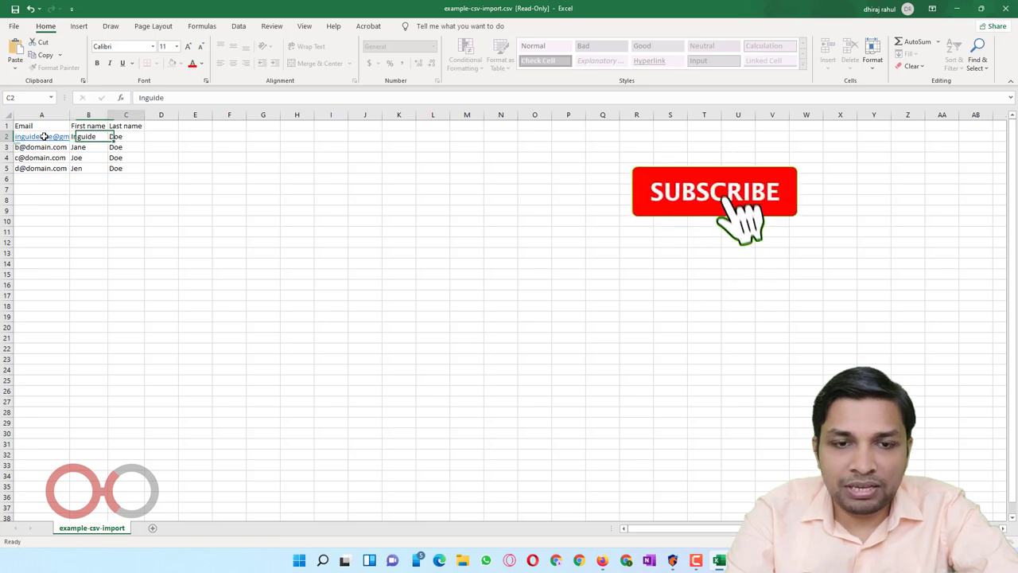
key("Tab")
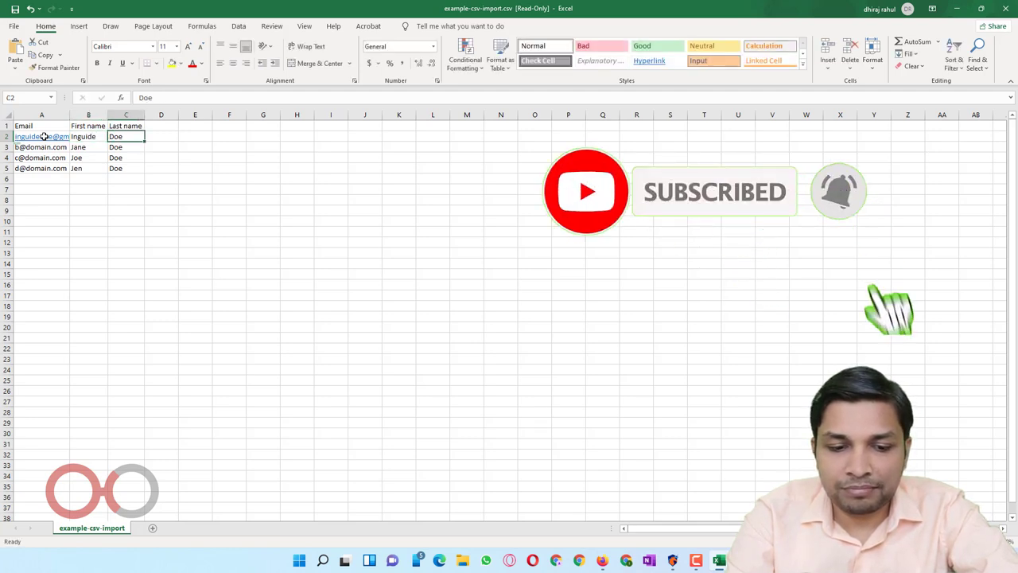
type("dhiraj")
key("Tab")
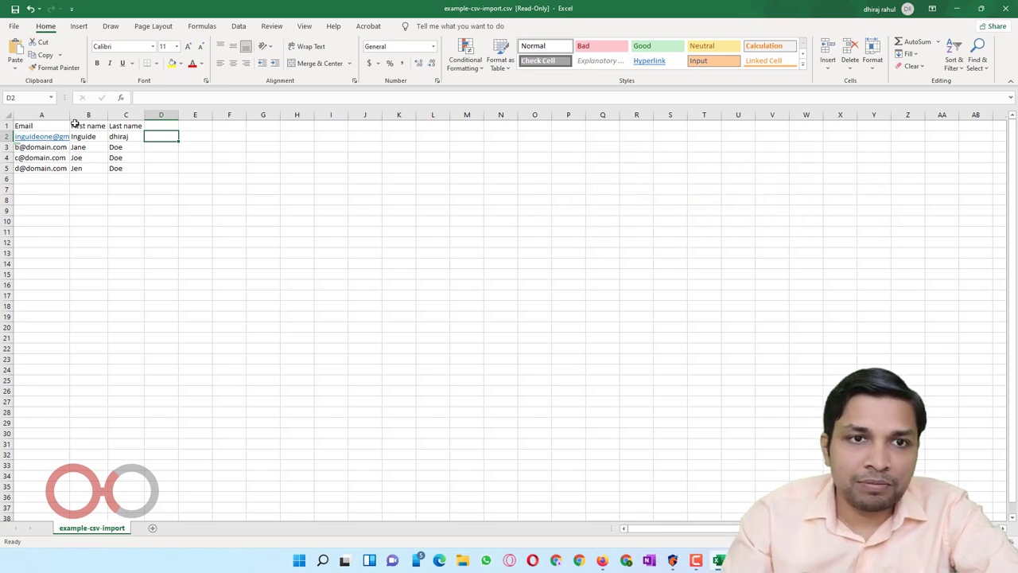
double_click(70, 115)
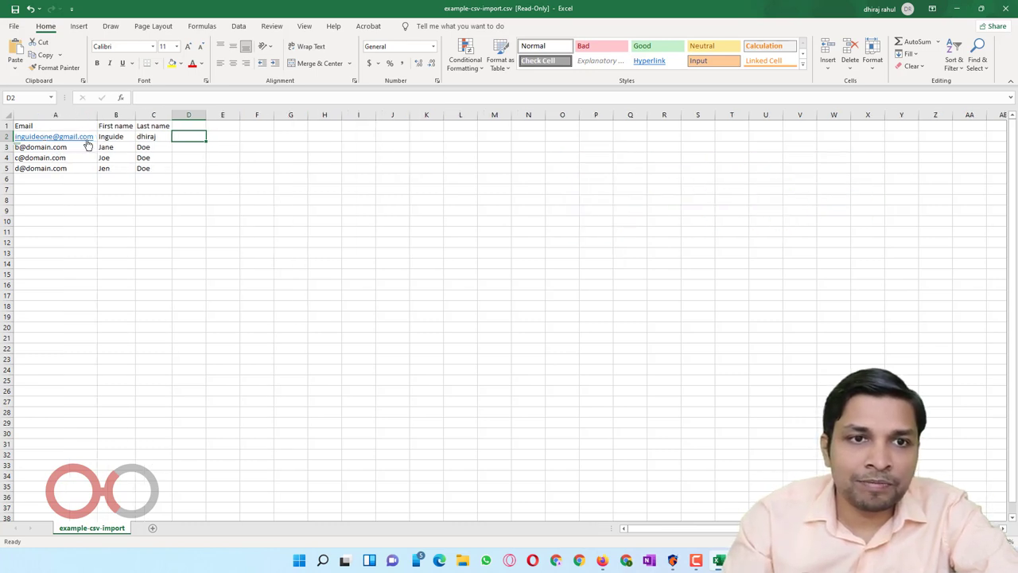
left_click(87, 146)
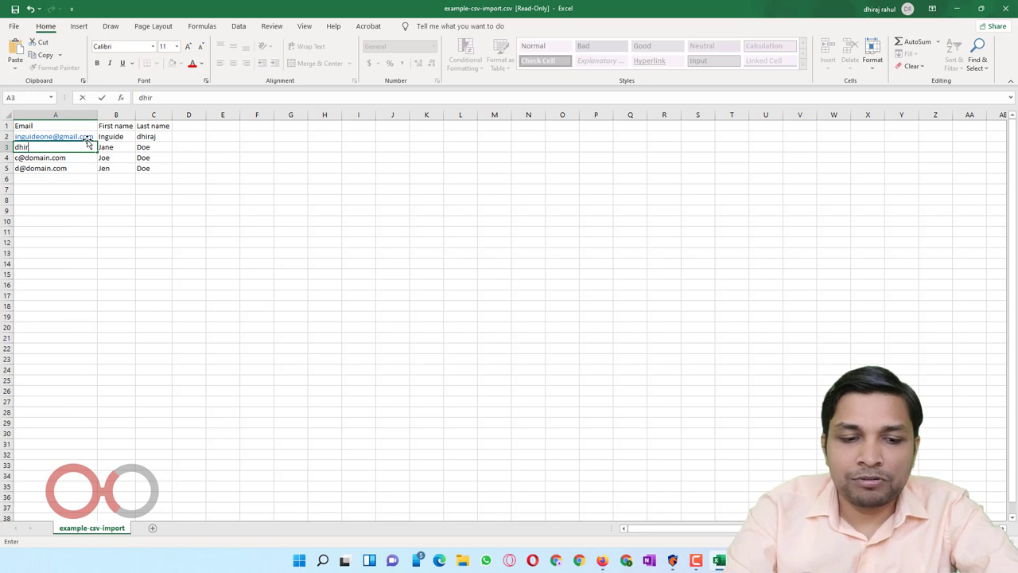
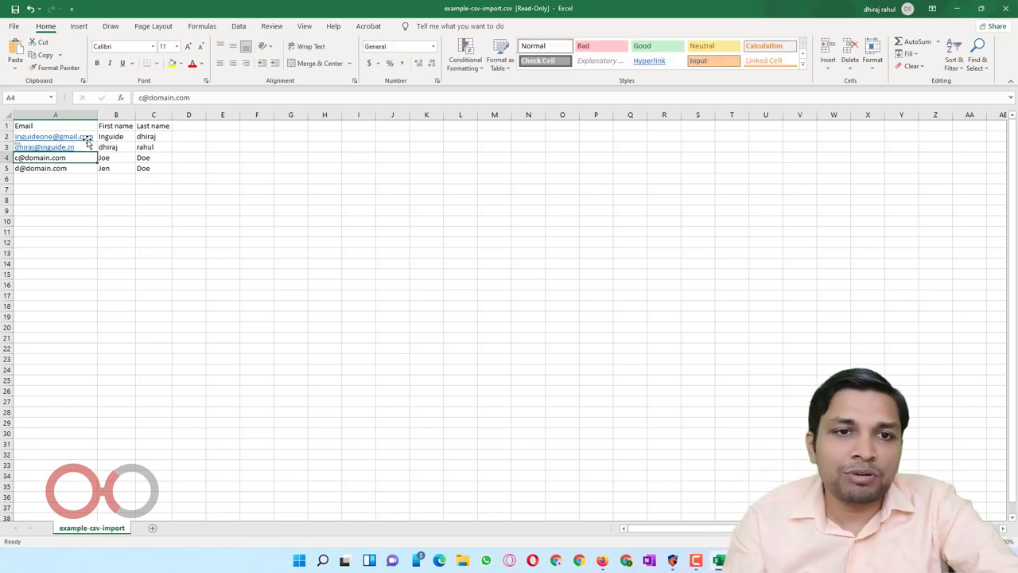
Step: Clear the two sample contact rows and save the sheet as mailwizztest.csv
left_click_drag(144, 168, 74, 158)
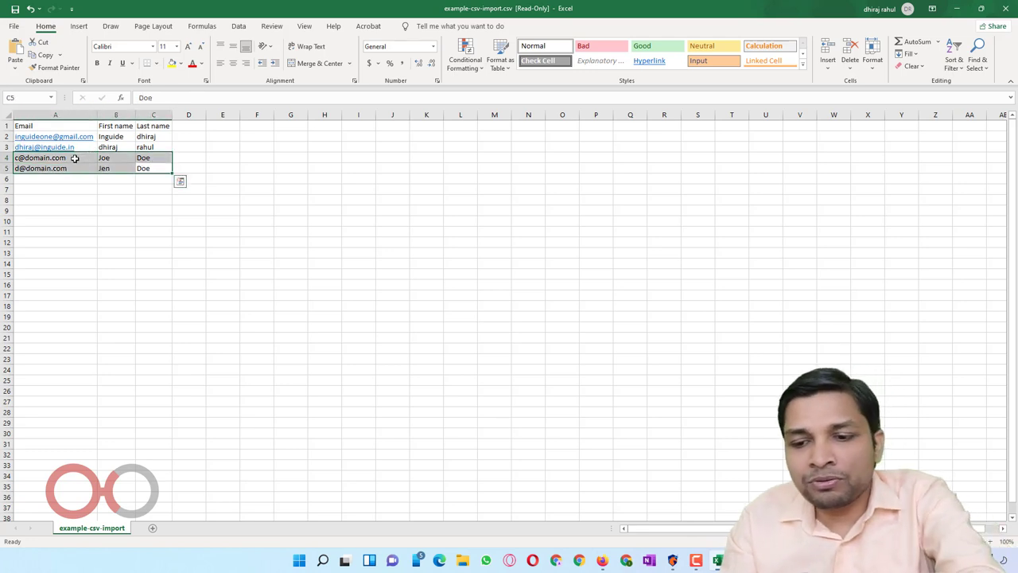
key("Delete")
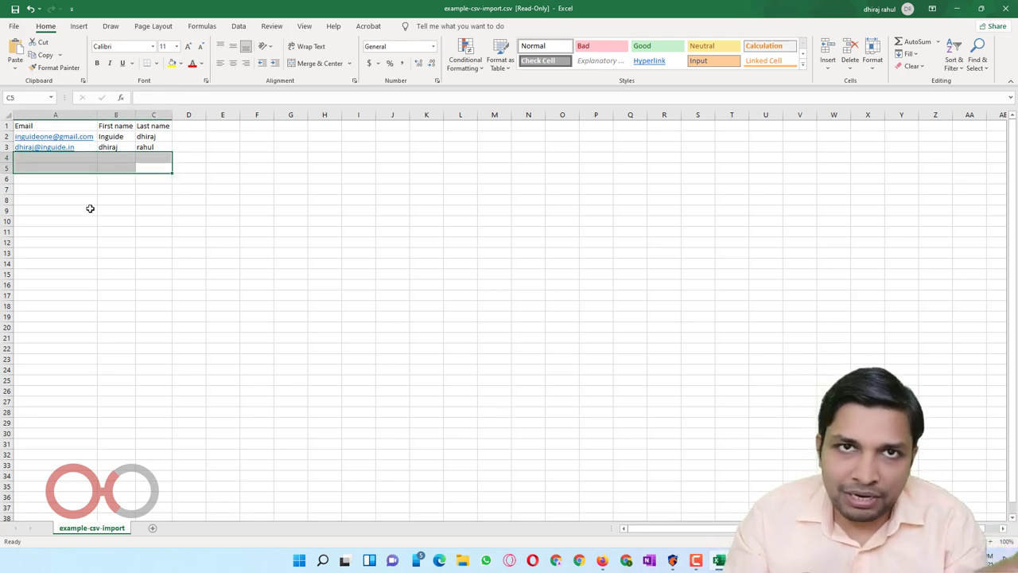
left_click(89, 209)
left_click(13, 26)
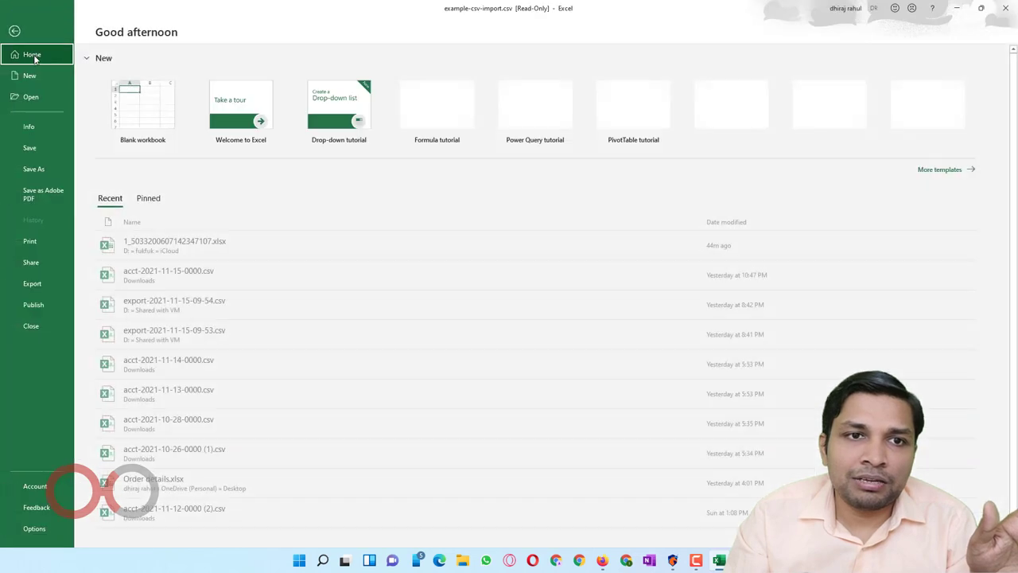
left_click(43, 153)
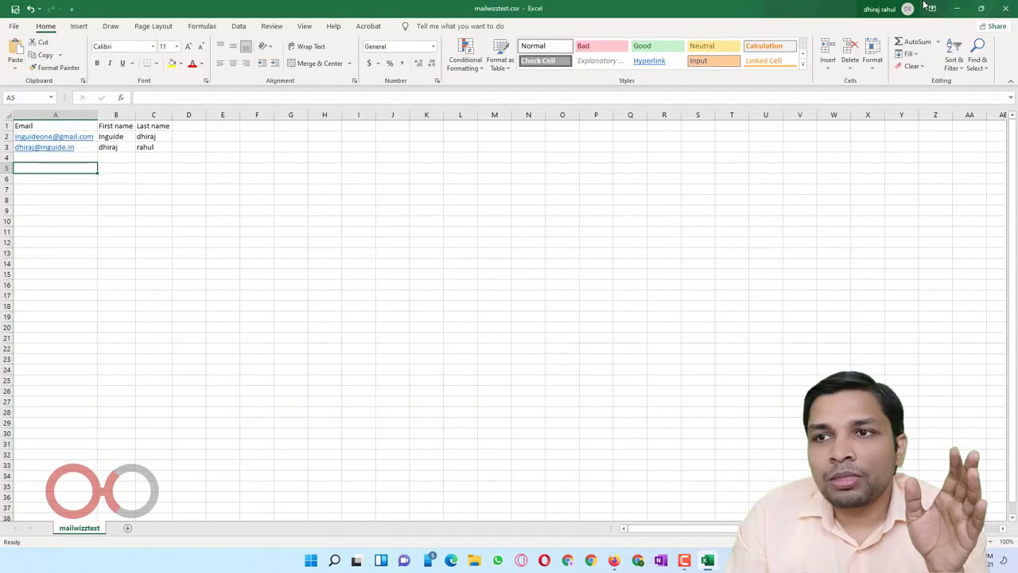
Step: Upload mailwizztest.csv to list1's CSV import and confirm 2 of 2 subscribers processed at 100%
left_click(958, 8)
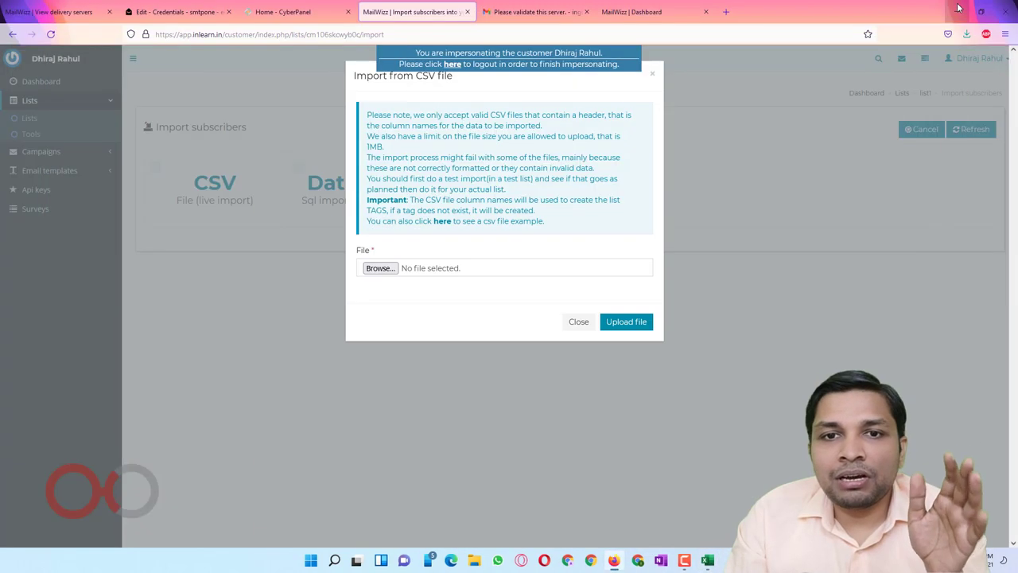
left_click(380, 268)
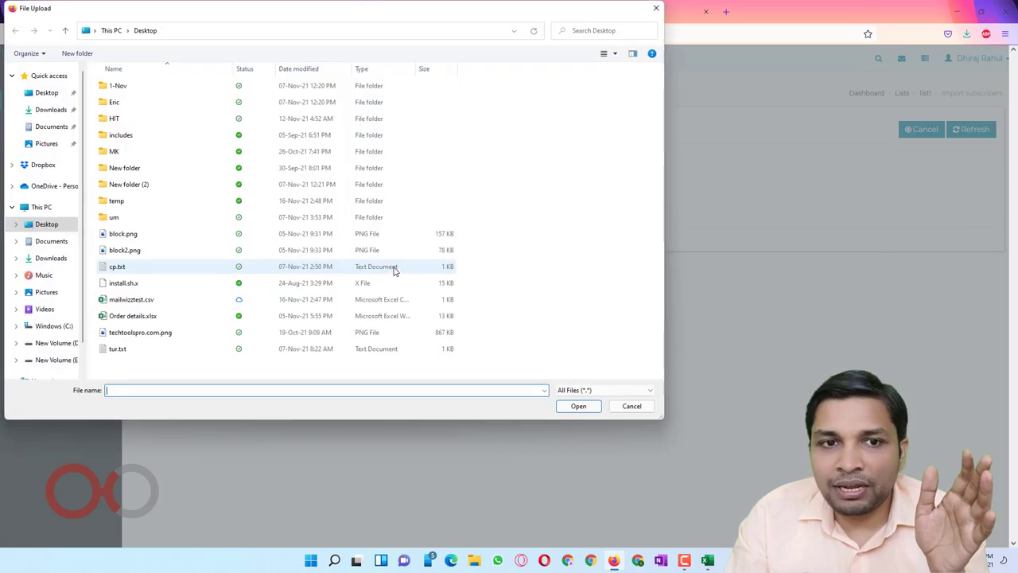
double_click(190, 300)
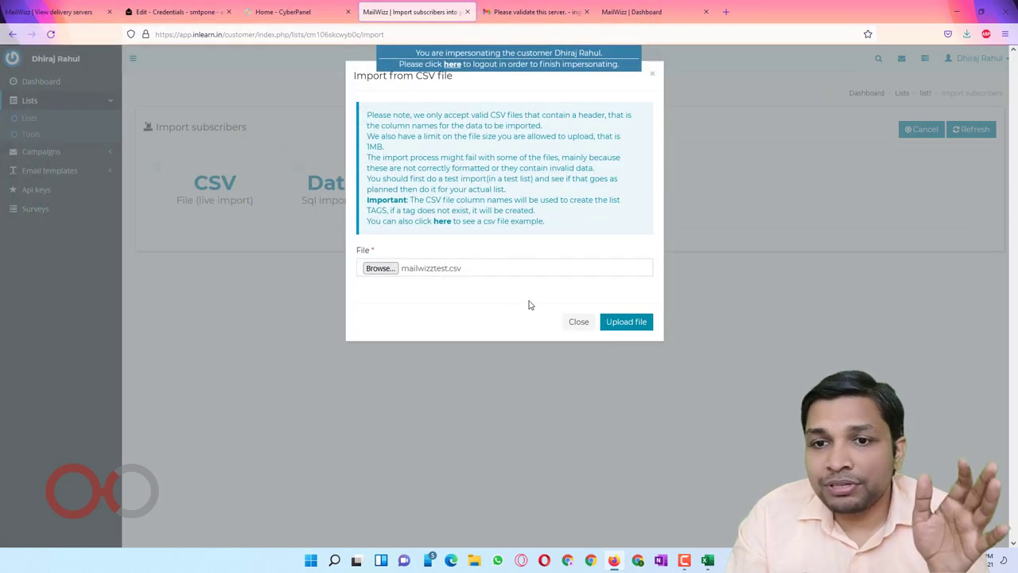
left_click(626, 321)
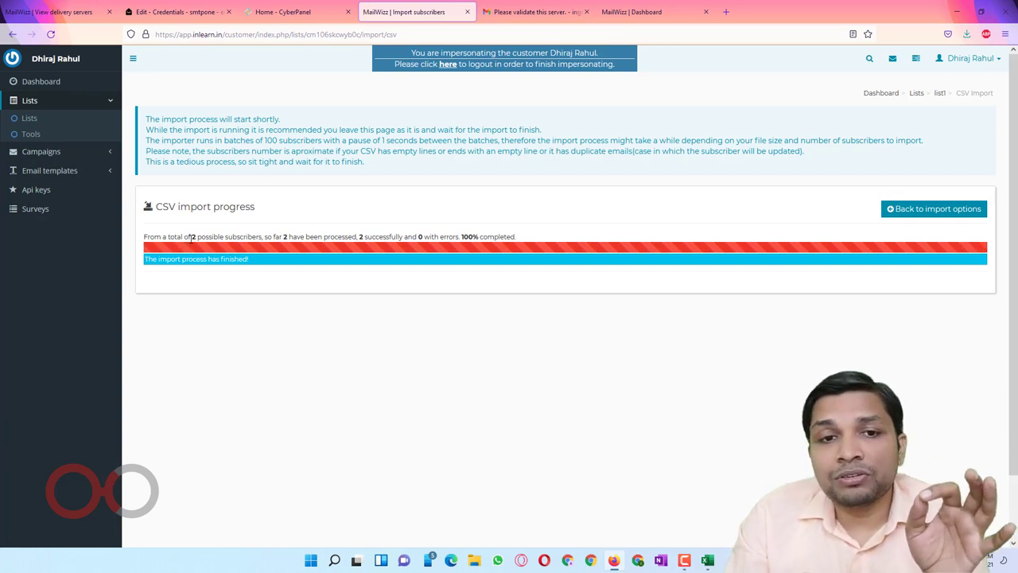
left_click_drag(191, 237, 486, 237)
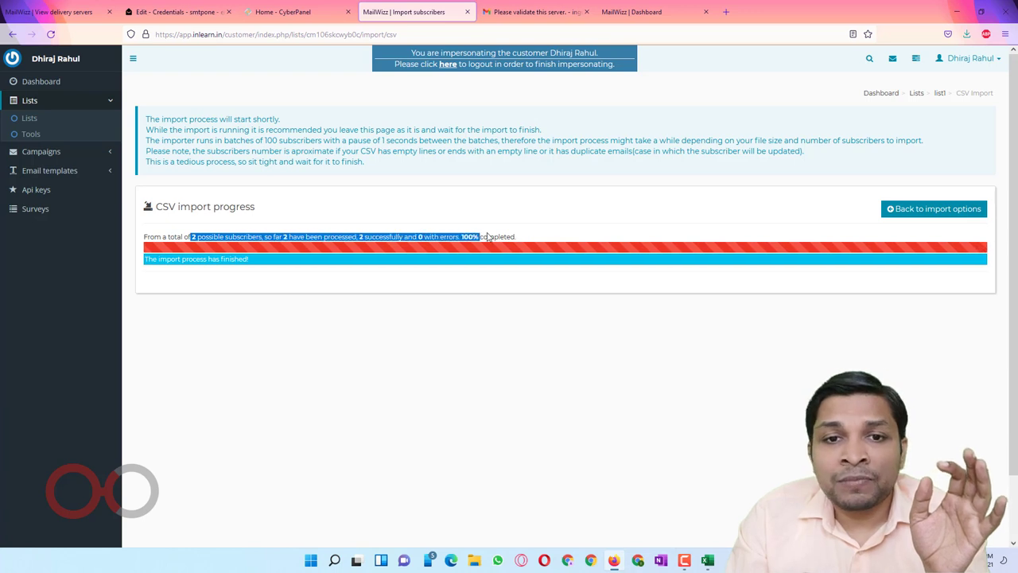
left_click(224, 234)
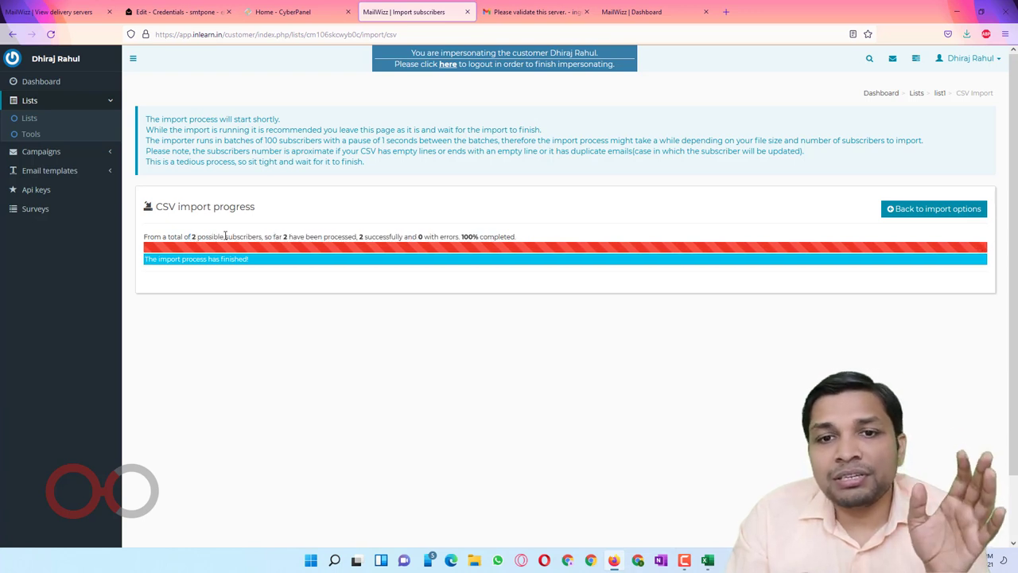
left_click_drag(459, 237, 480, 237)
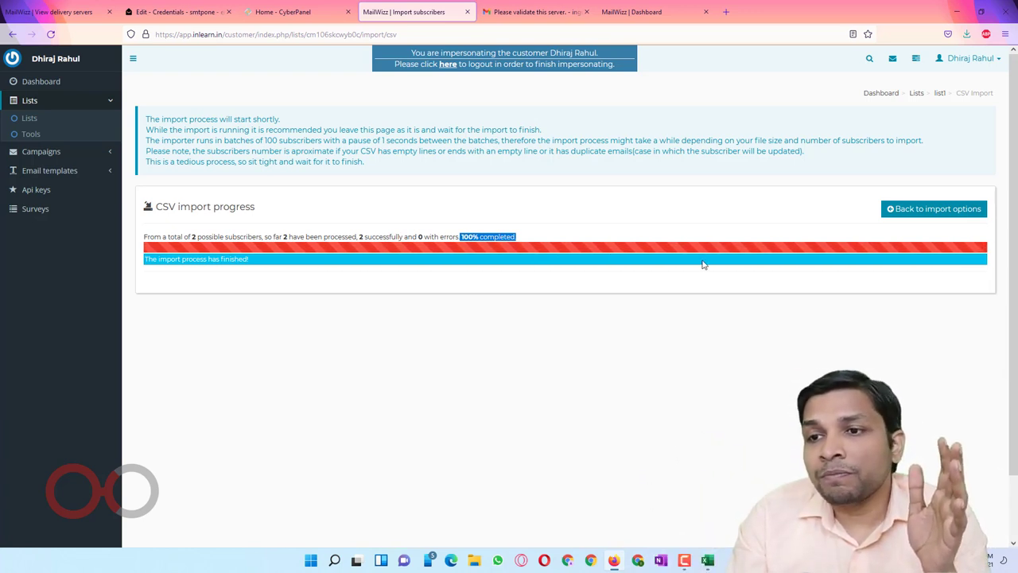
left_click(967, 216)
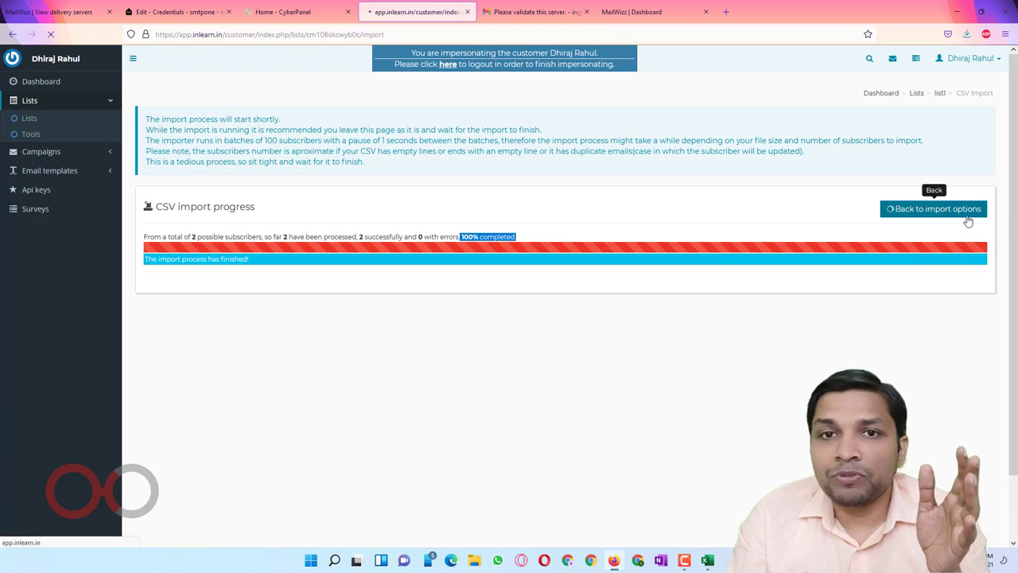
Step: Check list1 on the Lists page, then go to Campaigns > Regular campaigns, which is still empty
left_click(46, 124)
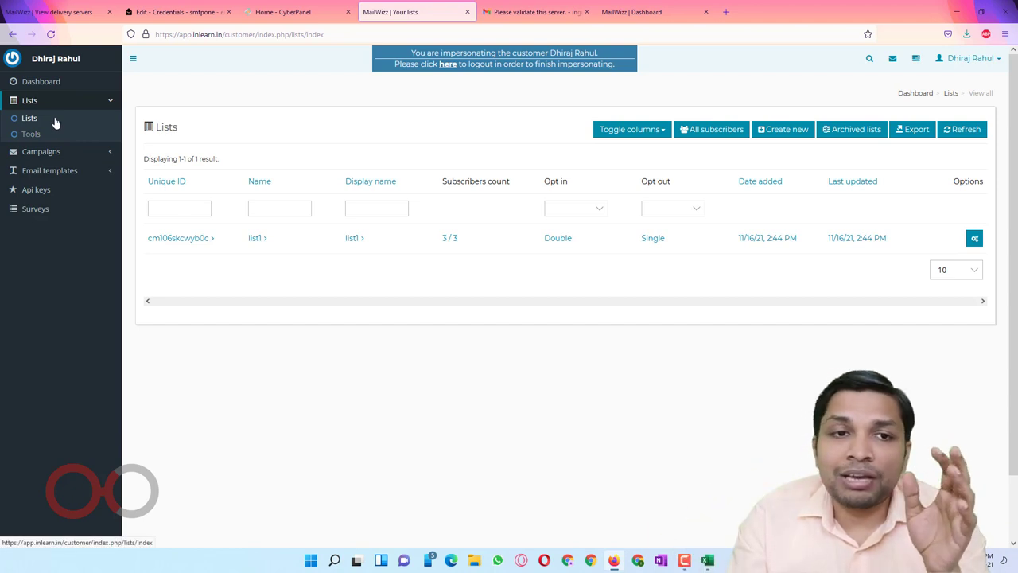
left_click(60, 152)
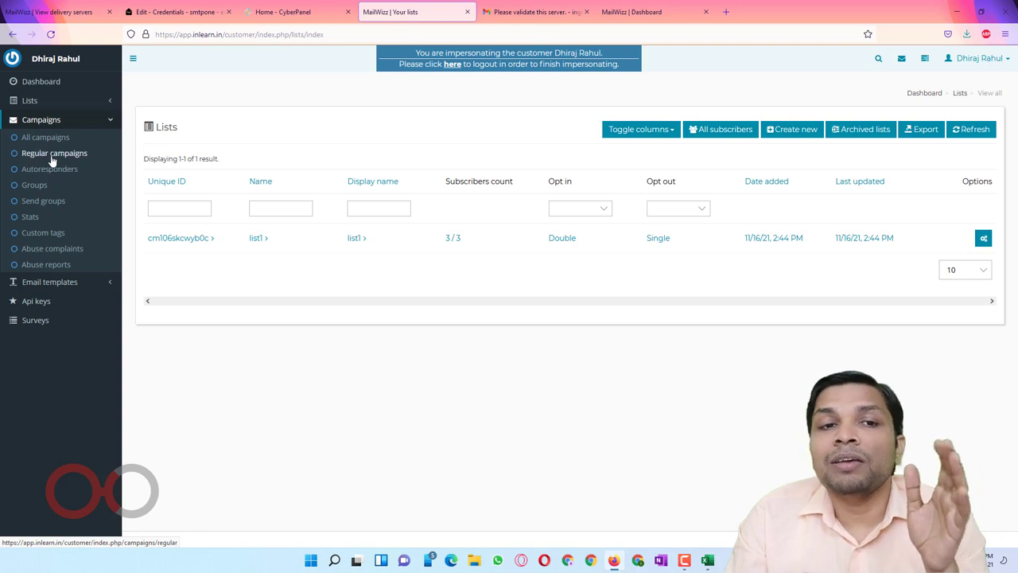
left_click(51, 159)
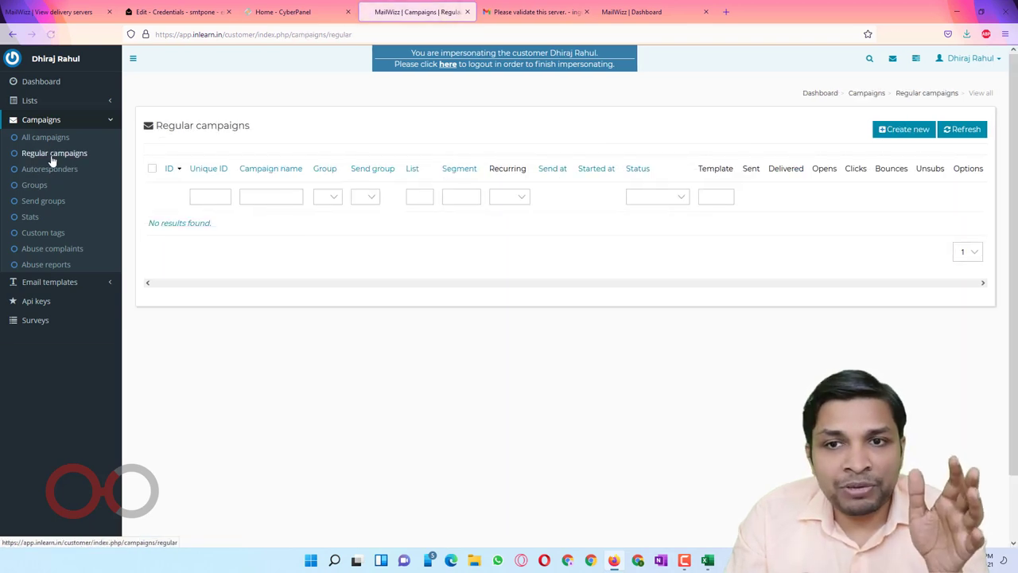
Step: Start a new regular campaign and name it C#1
left_click(903, 129)
left_click(444, 176)
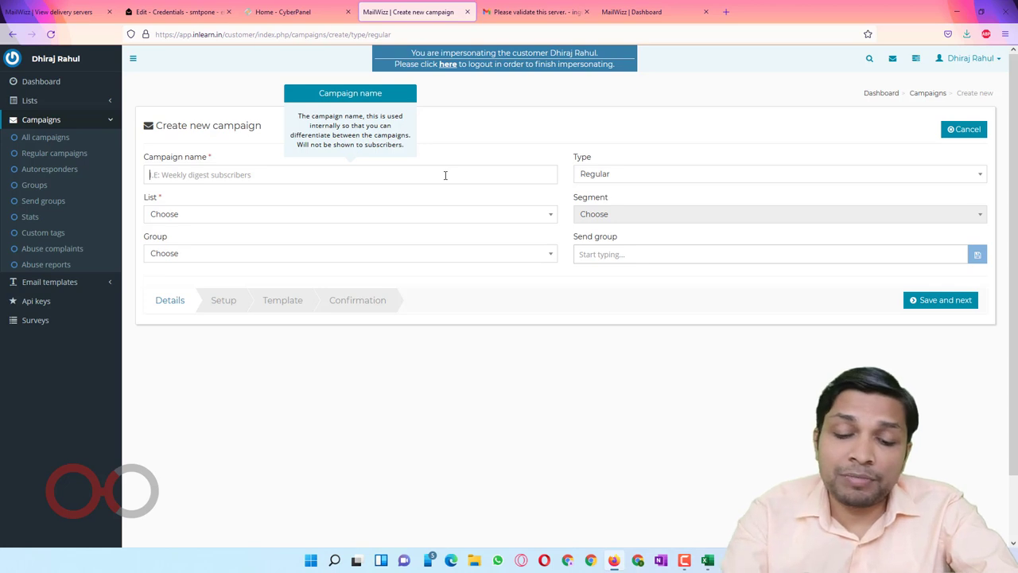
type("C")
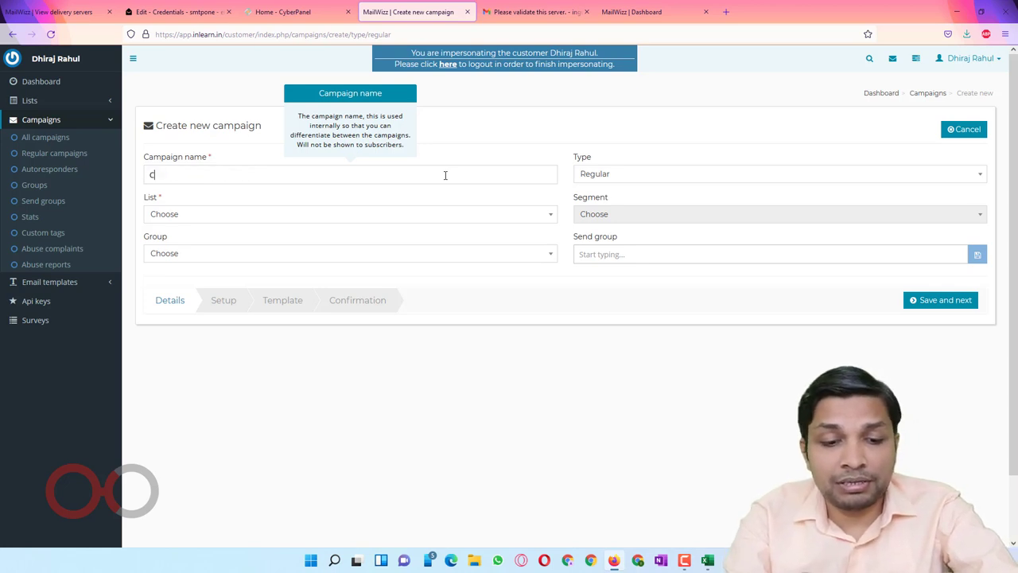
type("#1")
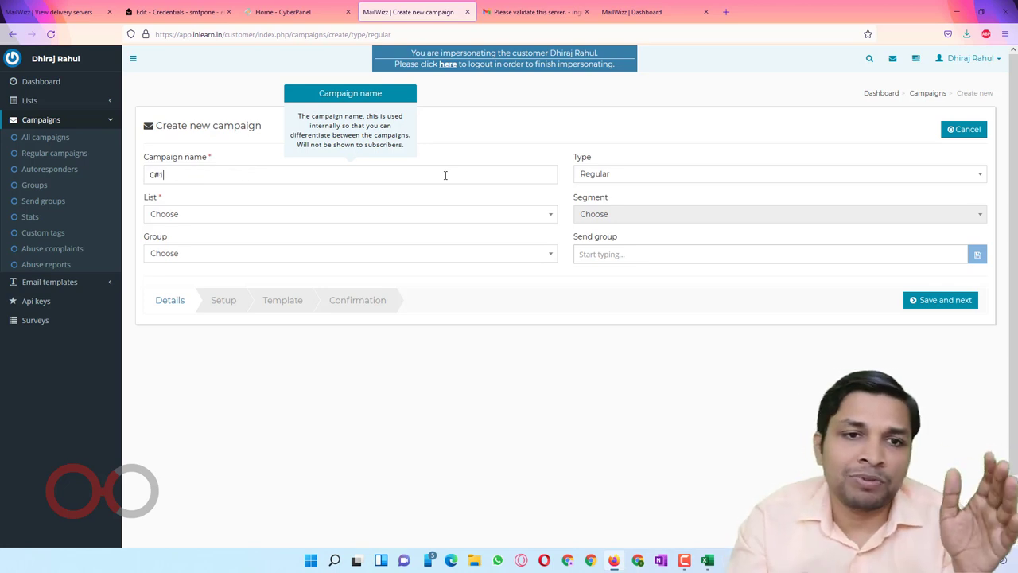
Step: Send the campaign to list1, leave Group empty, and save the details
left_click(384, 215)
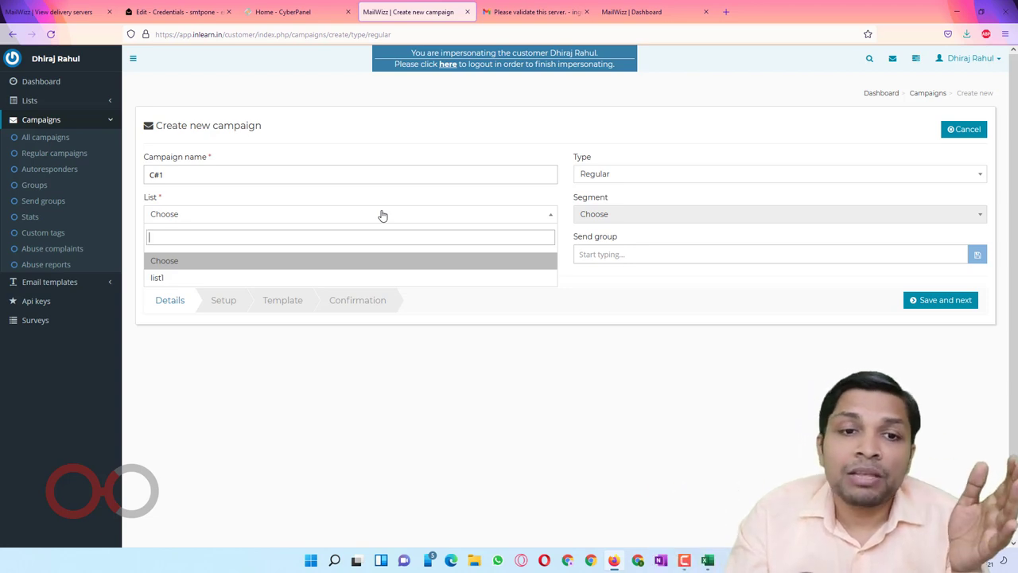
left_click(299, 280)
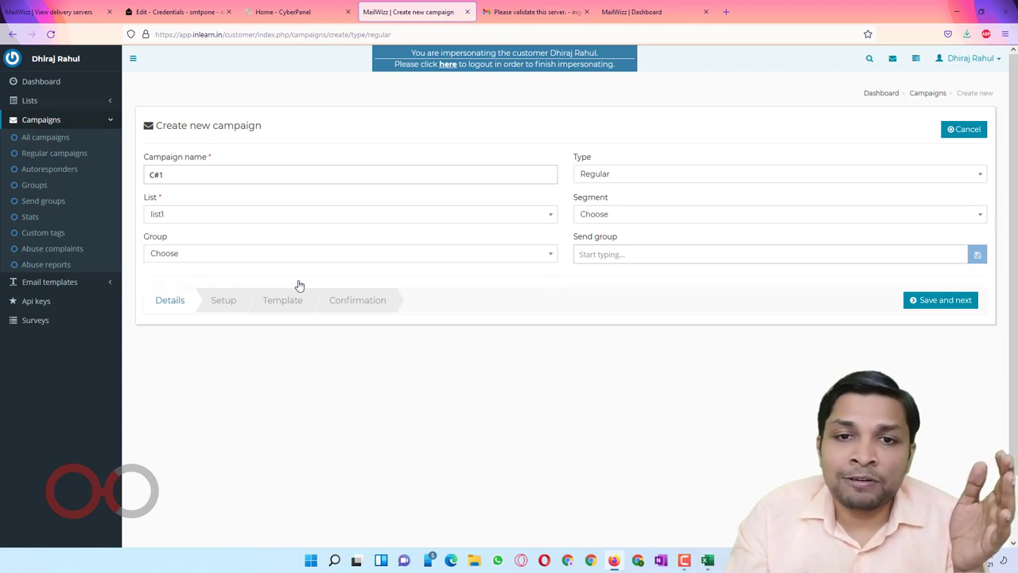
left_click(370, 254)
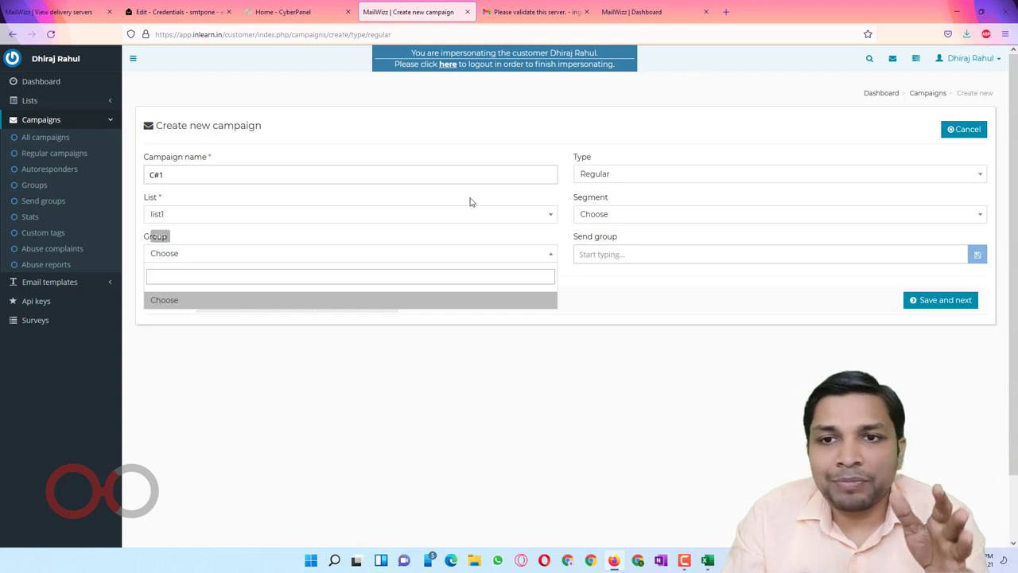
left_click(595, 288)
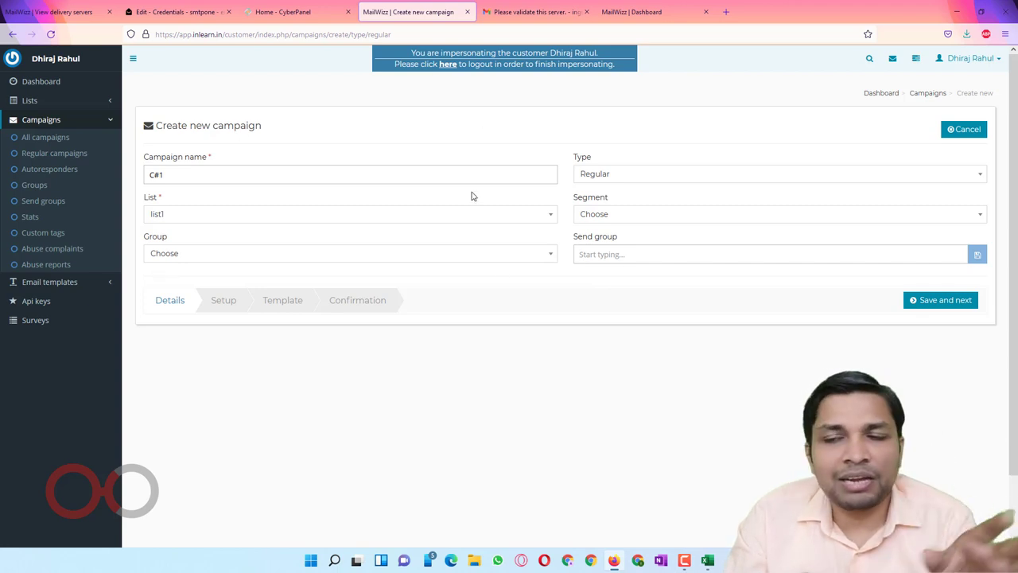
left_click(928, 300)
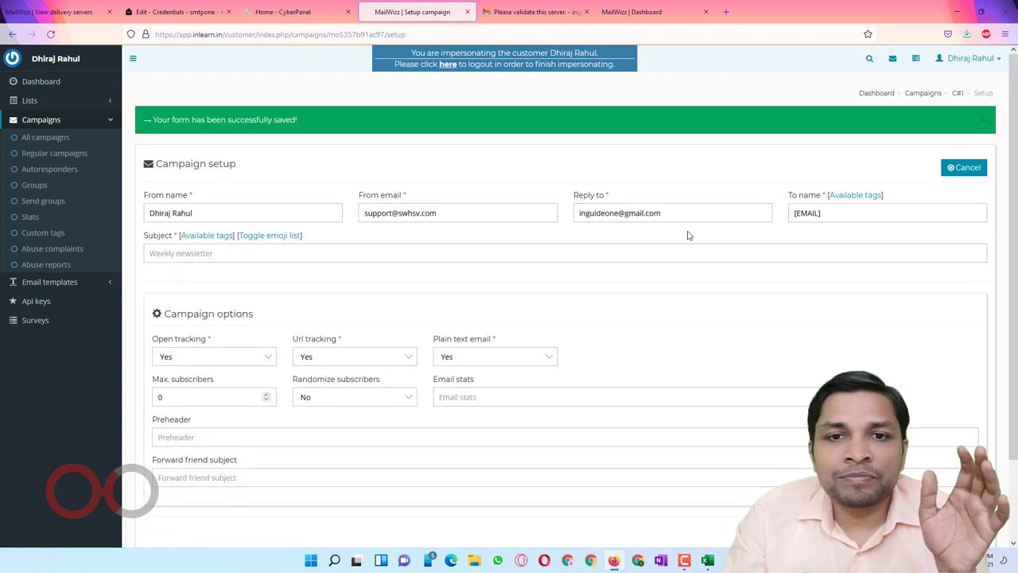
Step: Review the prefilled From name, From email and Reply-to fields, then move to the Subject field
left_click(245, 208)
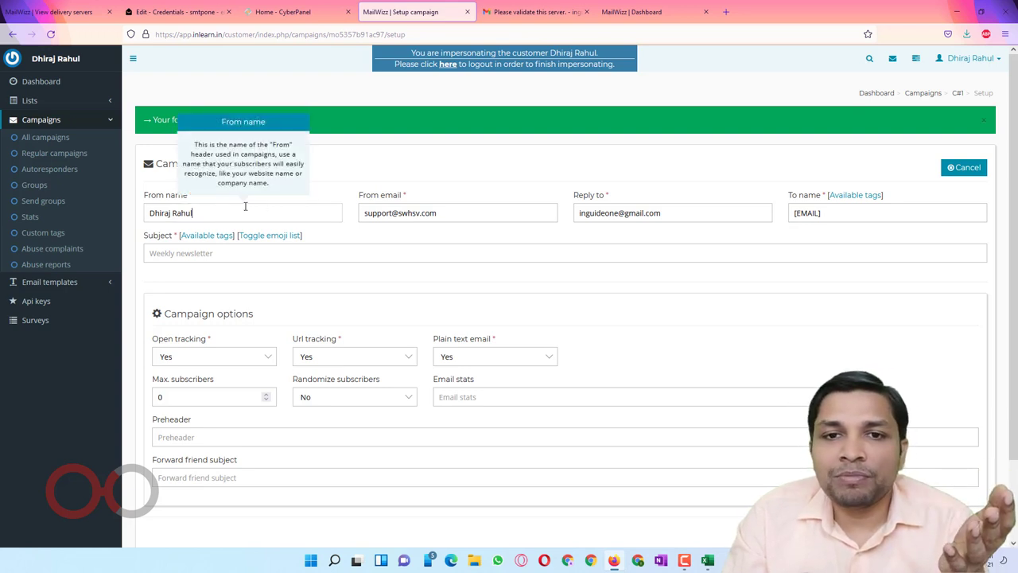
left_click(455, 209)
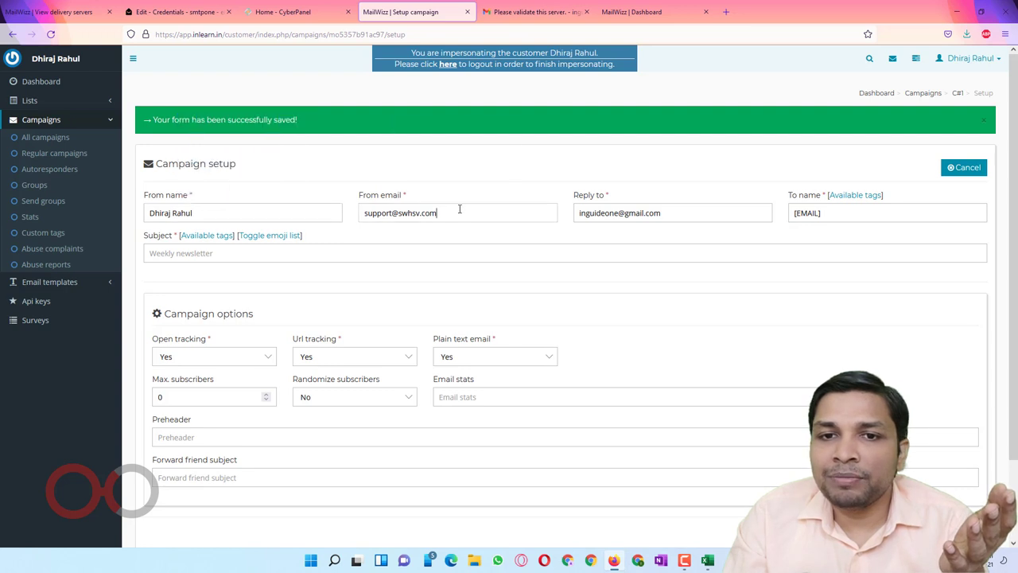
left_click(720, 216)
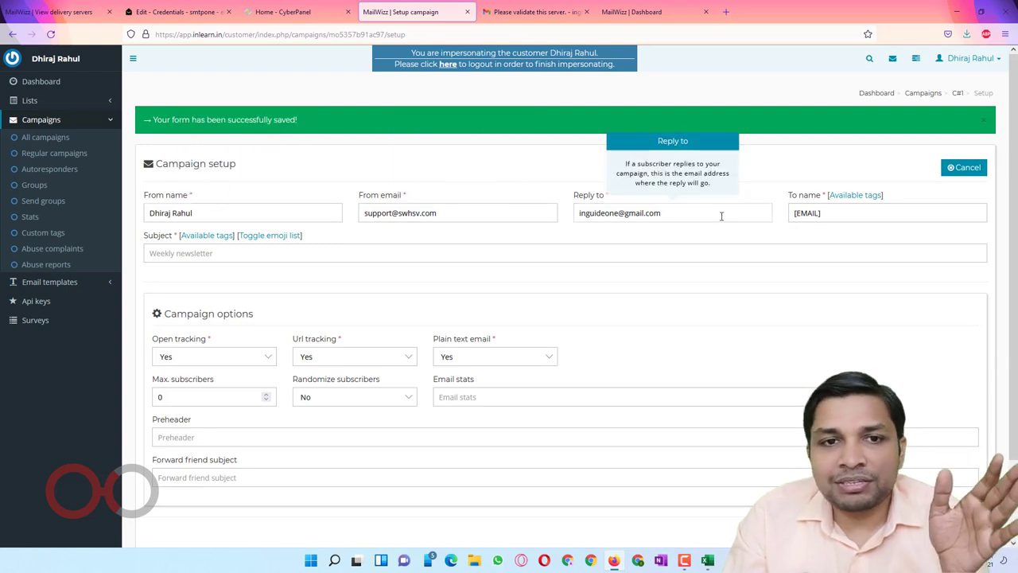
scroll(551, 202, "down", 1)
left_click(188, 204)
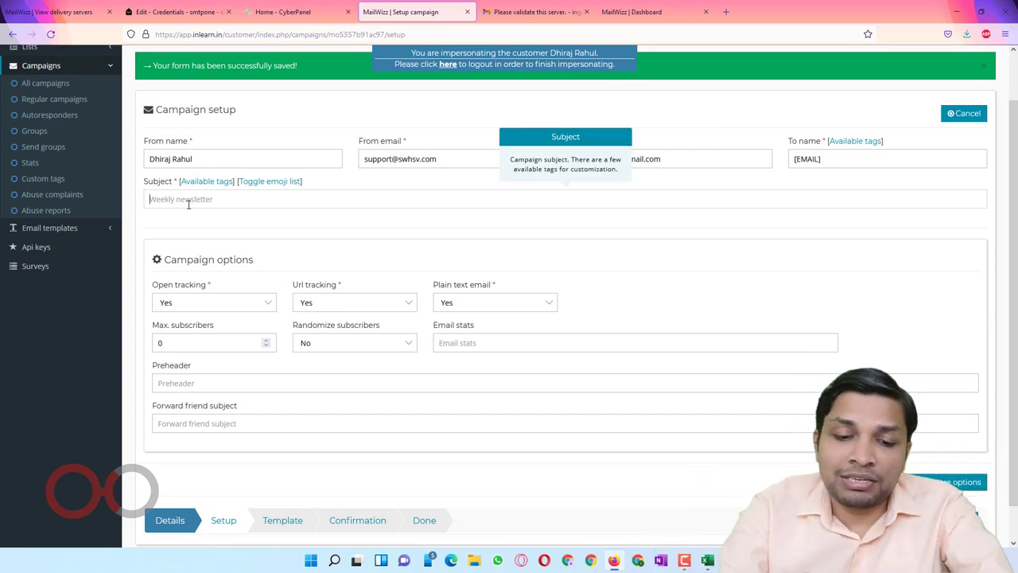
Step: Enter the subject 'Thi sis test email.' and submit the campaign setup
type("Thi ")
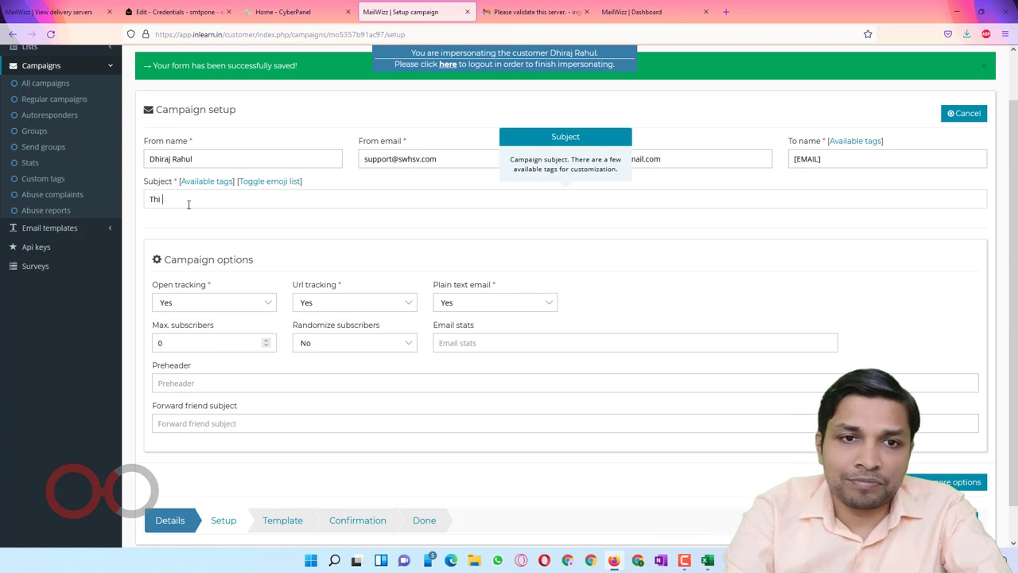
type("s")
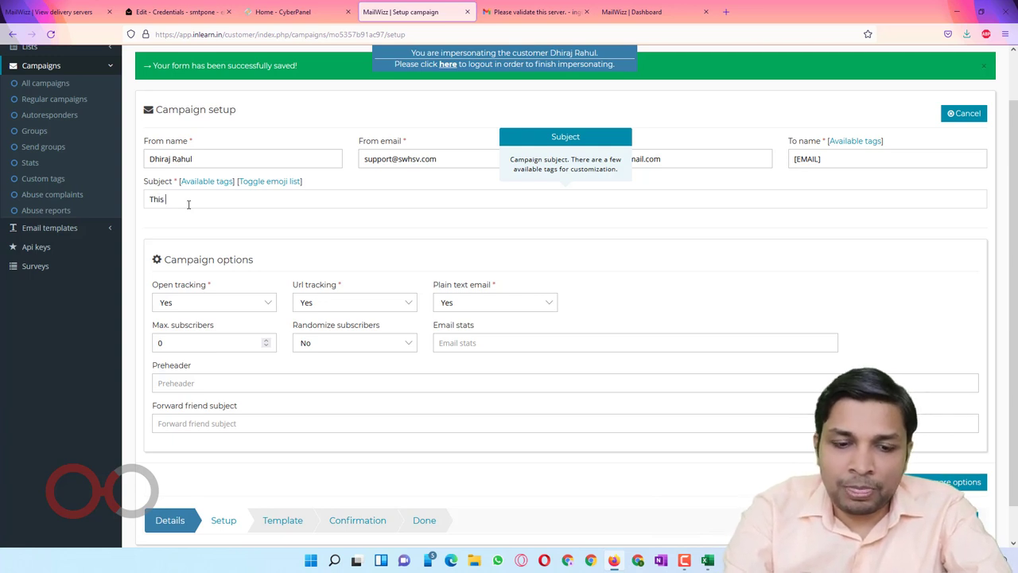
type("is test ema")
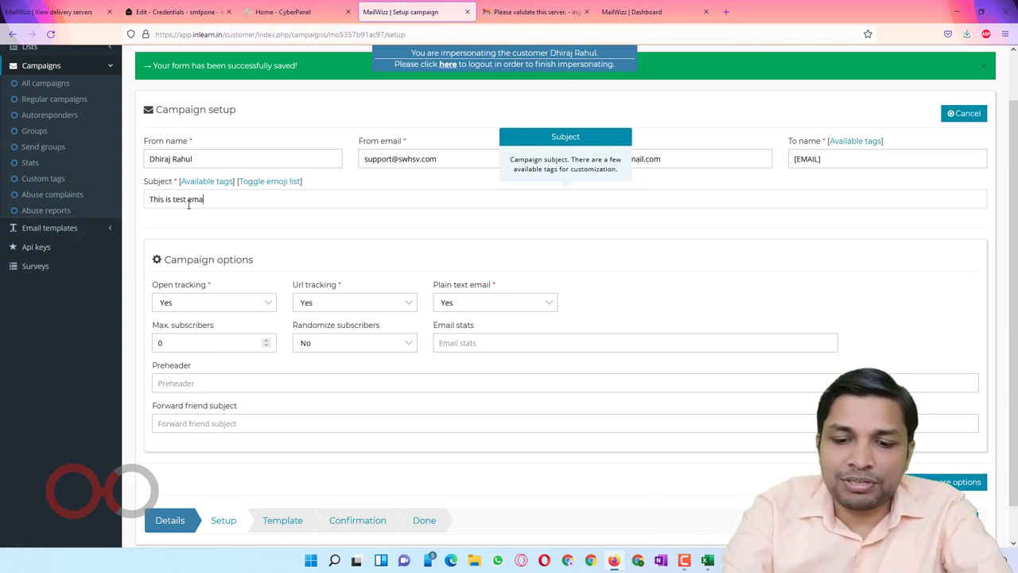
type("il.")
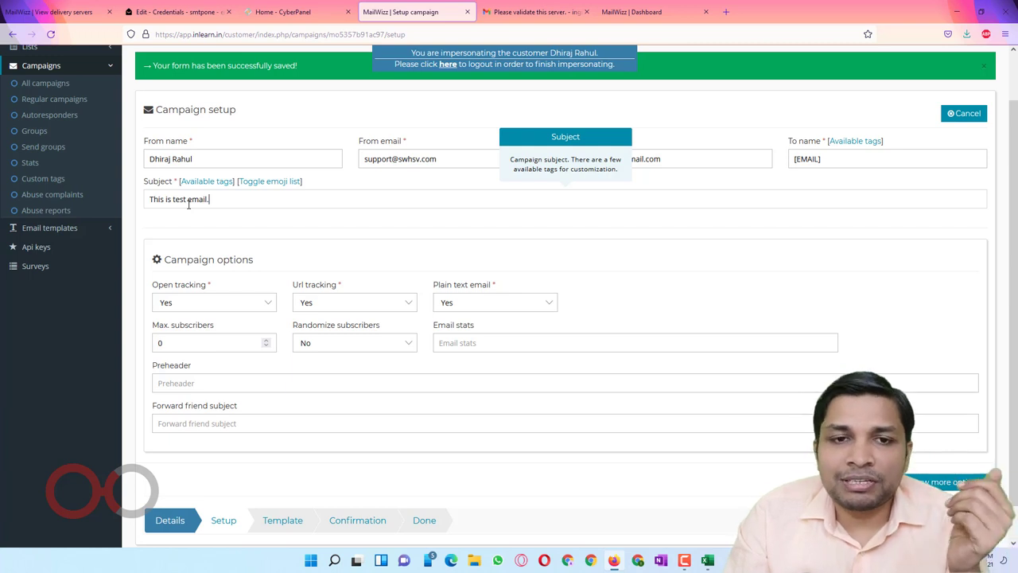
scroll(349, 239, "down", 1)
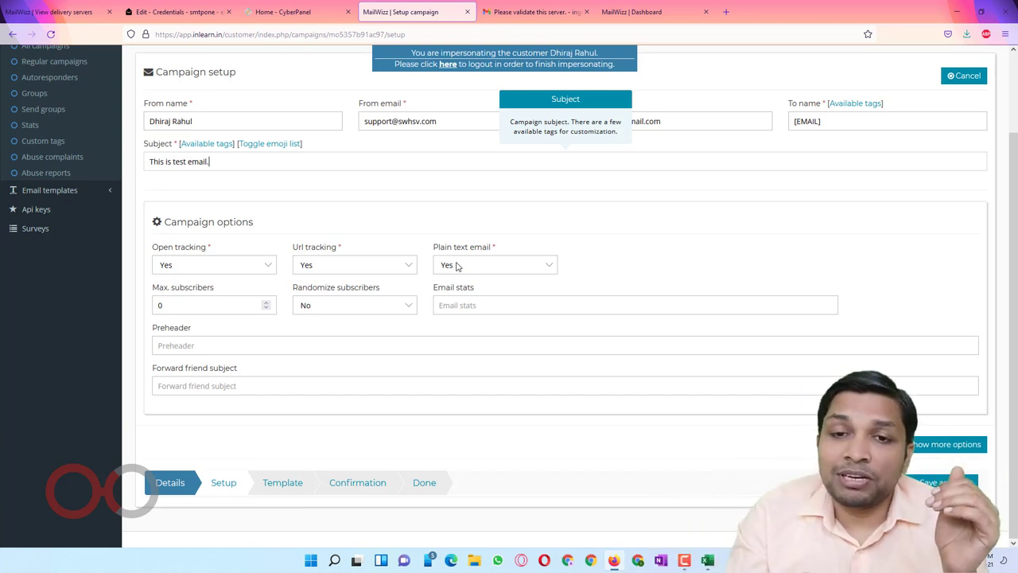
key("Return")
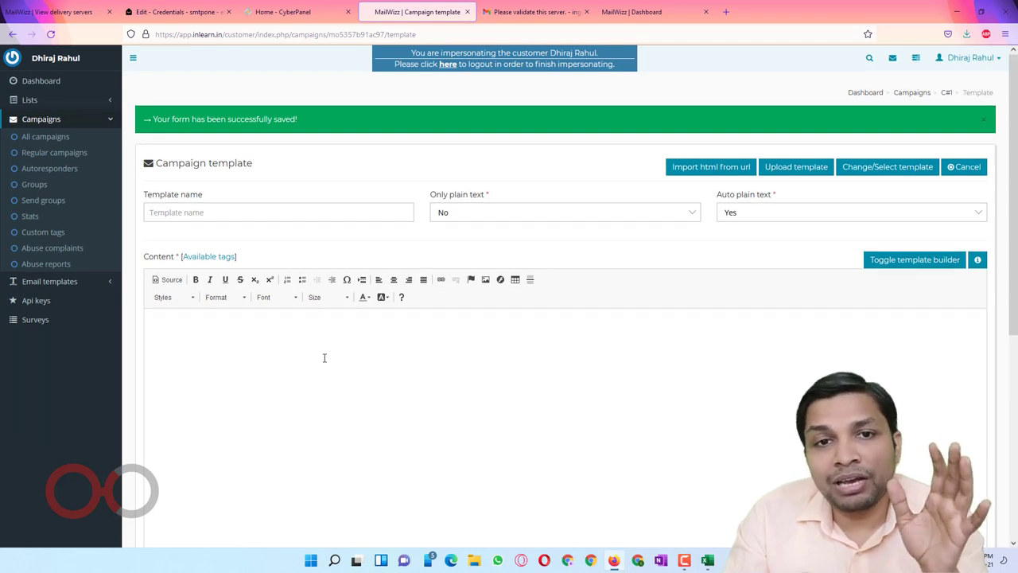
scroll(323, 358, "down", 2)
scroll(405, 279, "up", 1)
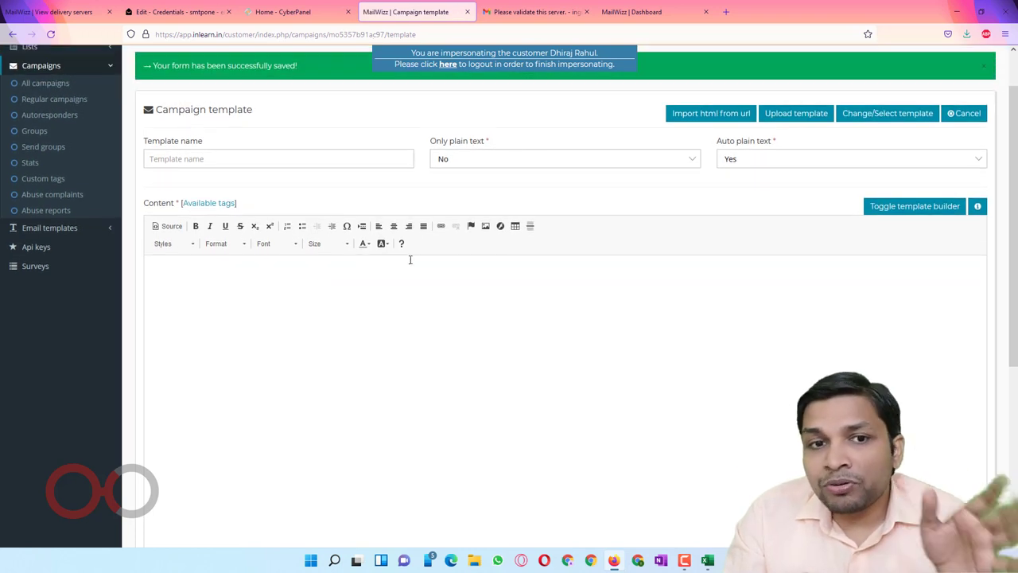
left_click(163, 228)
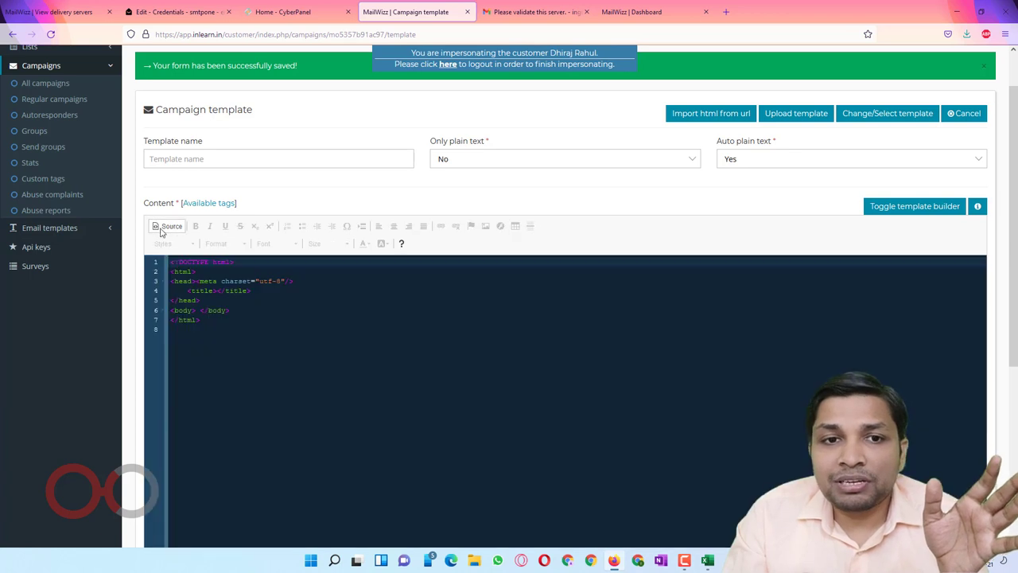
scroll(343, 363, "down", 2)
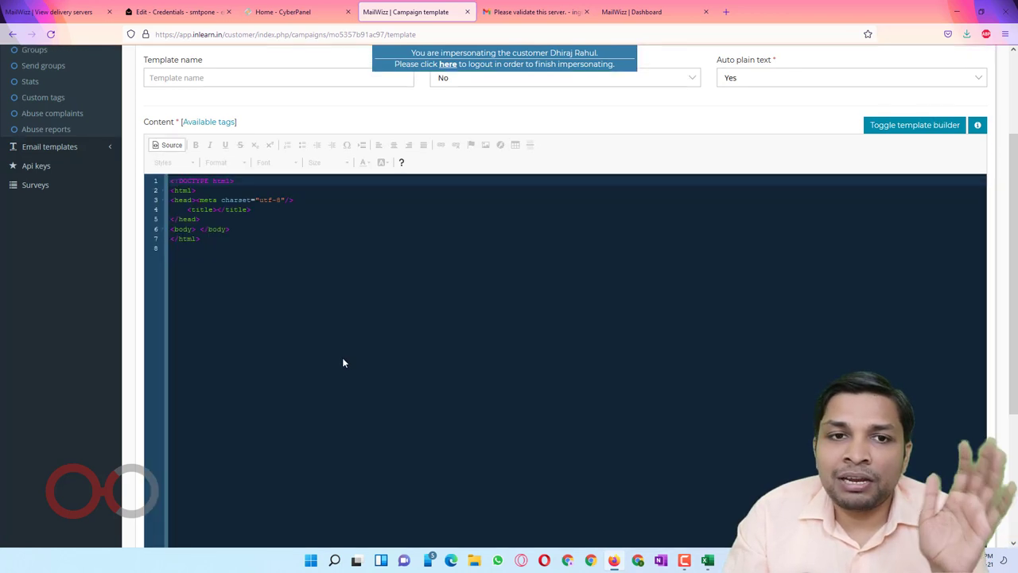
scroll(344, 363, "down", 1)
scroll(358, 251, "down", 3)
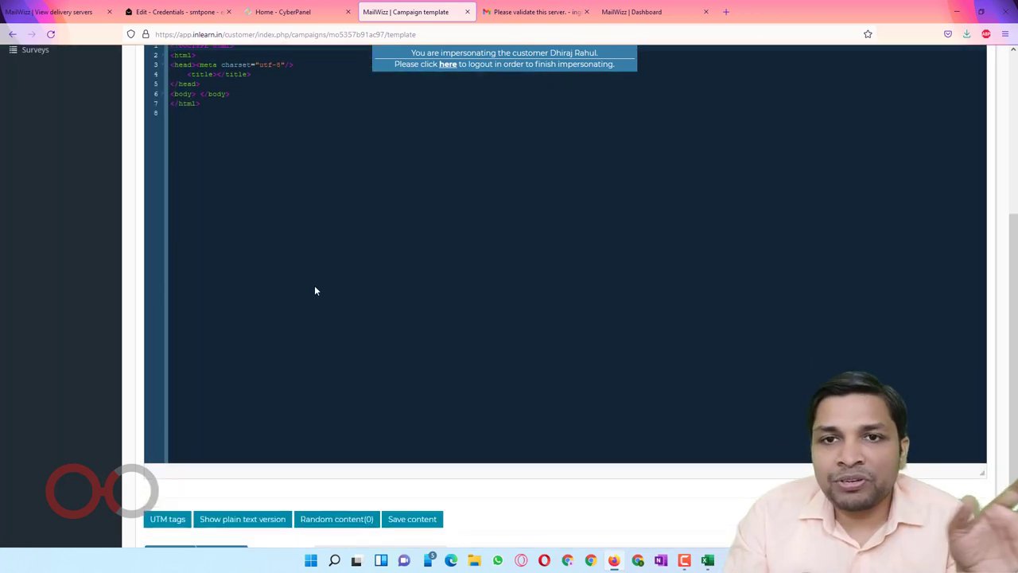
scroll(415, 294, "up", 2)
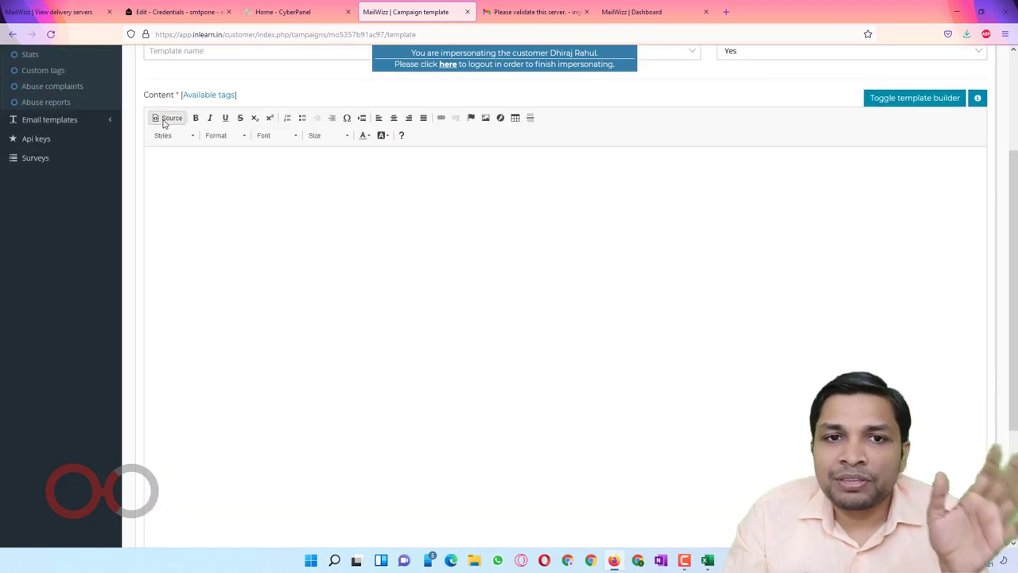
left_click(166, 118)
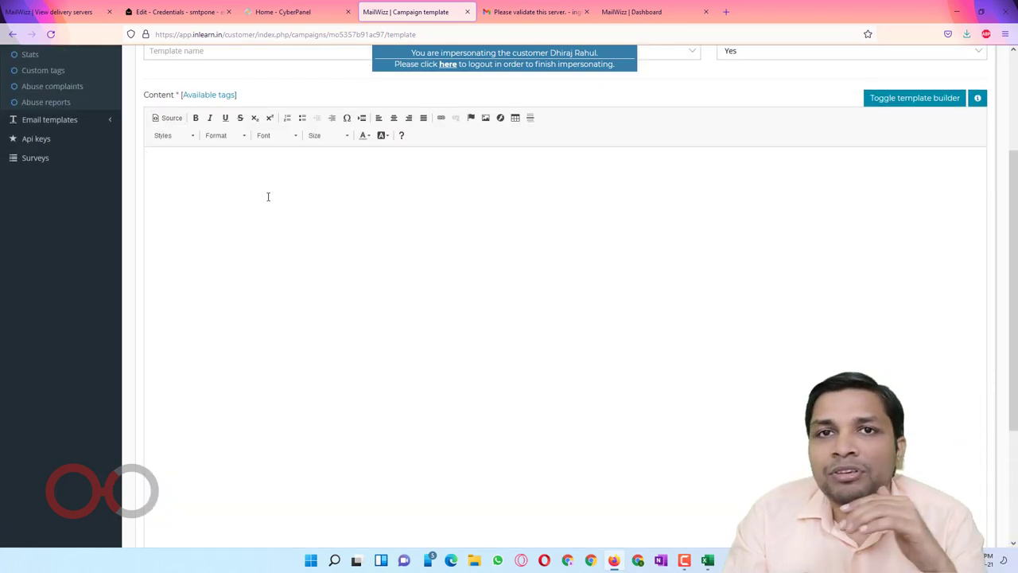
scroll(277, 200, "up", 3)
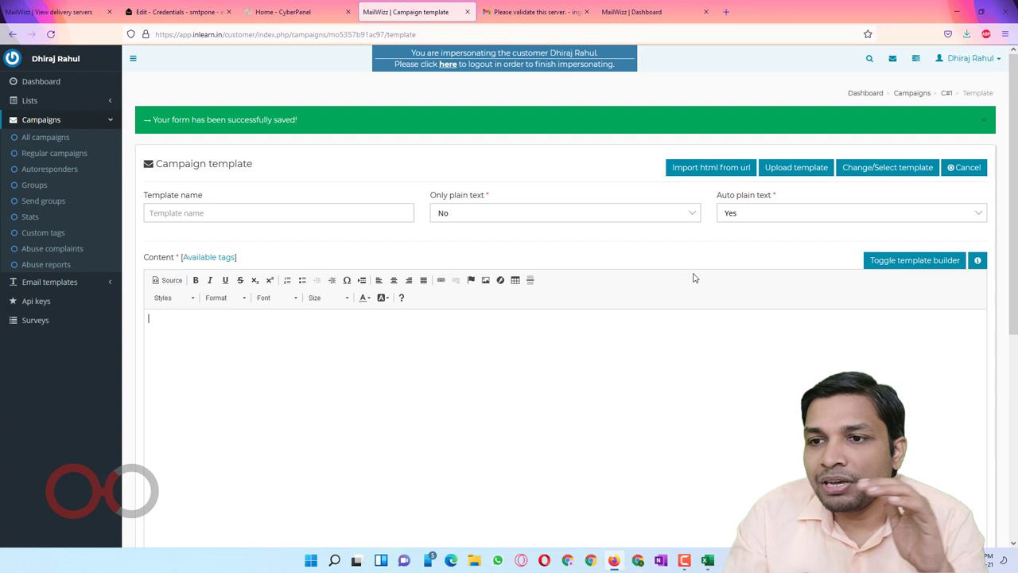
Step: In the template builder, add Header, Footer and Text blocks to the email
left_click(915, 260)
scroll(698, 321, "down", 1)
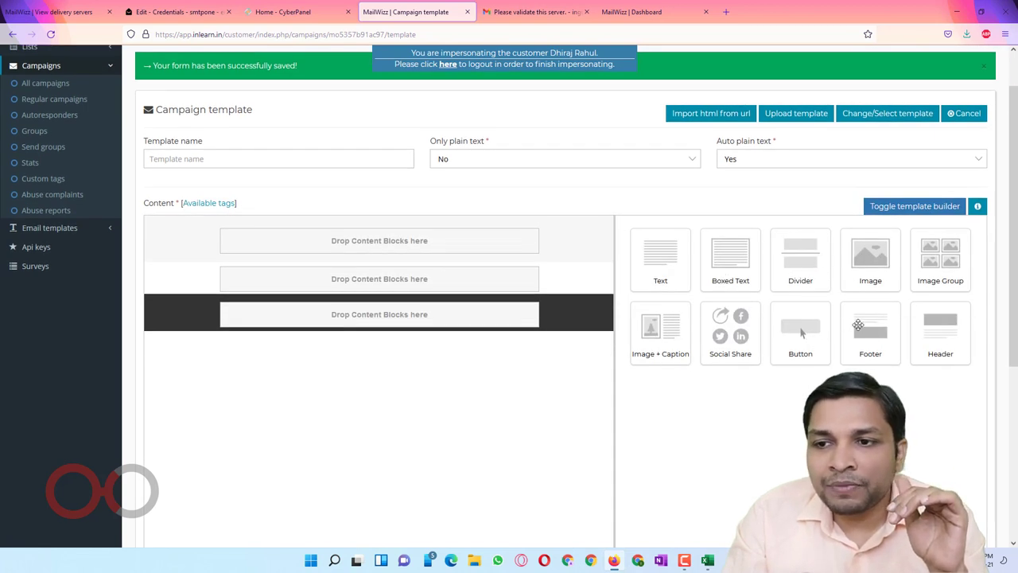
left_click_drag(931, 329, 429, 247)
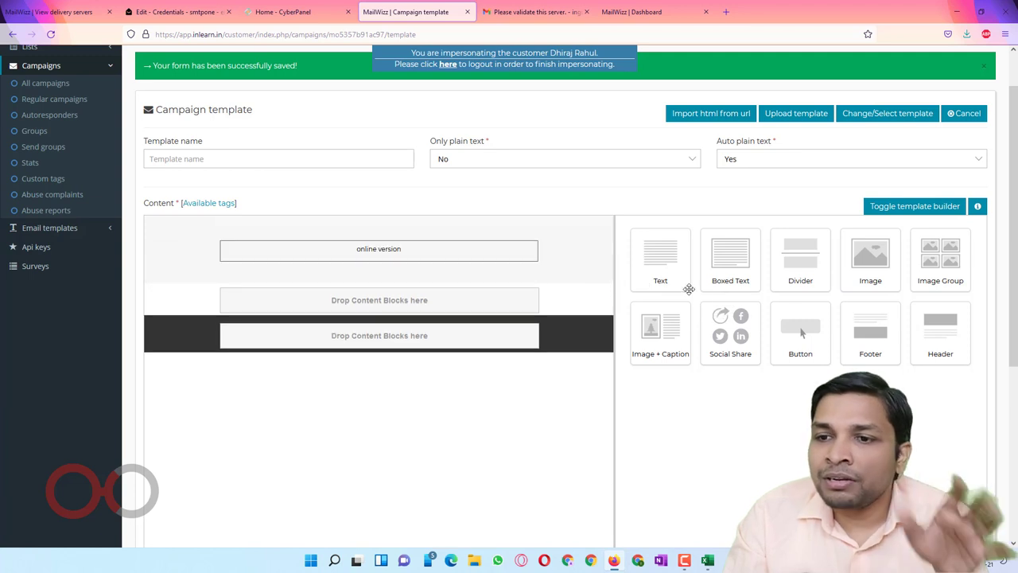
left_click_drag(924, 349, 509, 338)
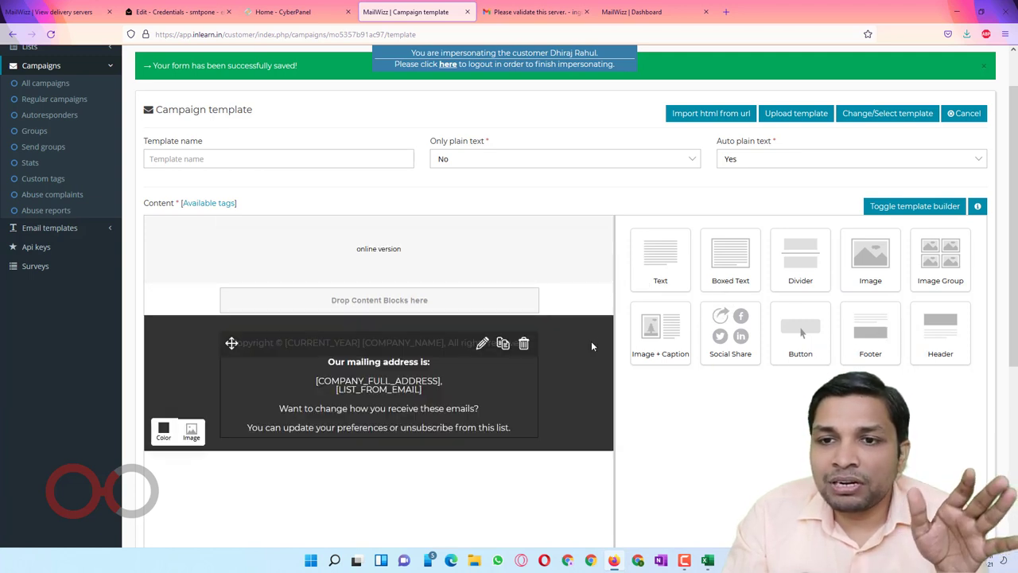
left_click_drag(676, 260, 413, 308)
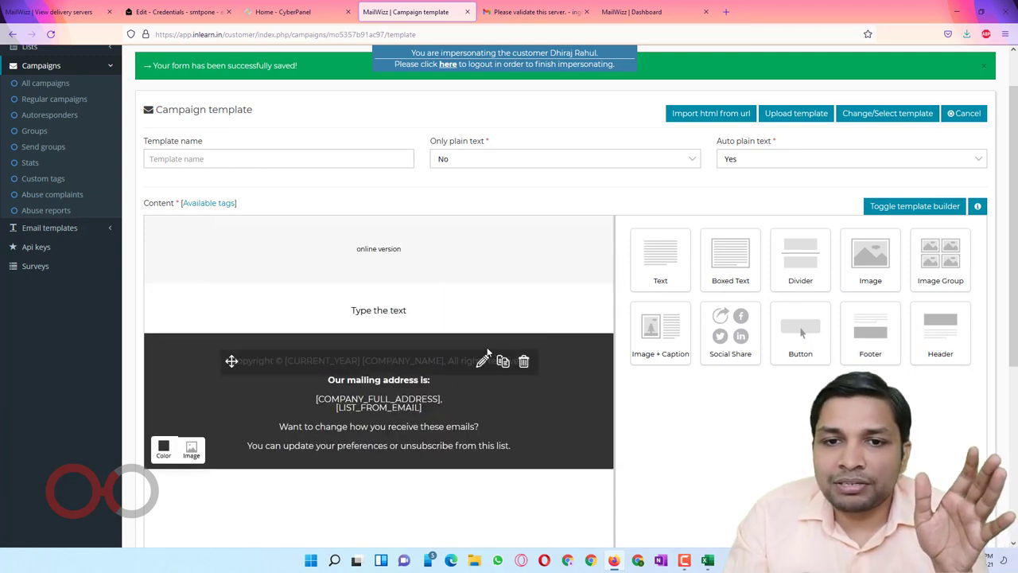
Step: Replace the text block's placeholder with 'This is tets email.'
left_click(482, 317)
left_click_drag(668, 324, 623, 322)
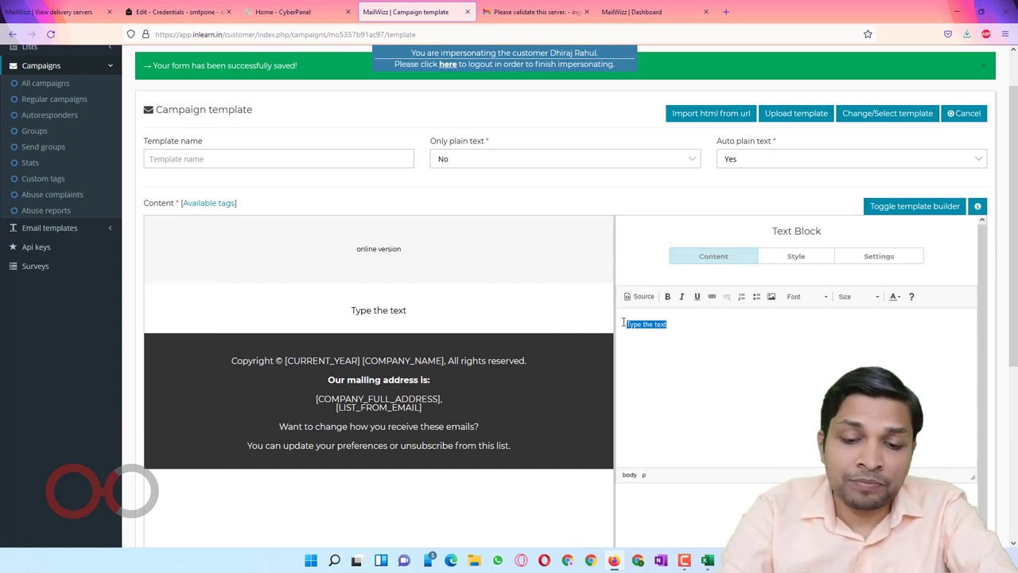
type("This is tets e")
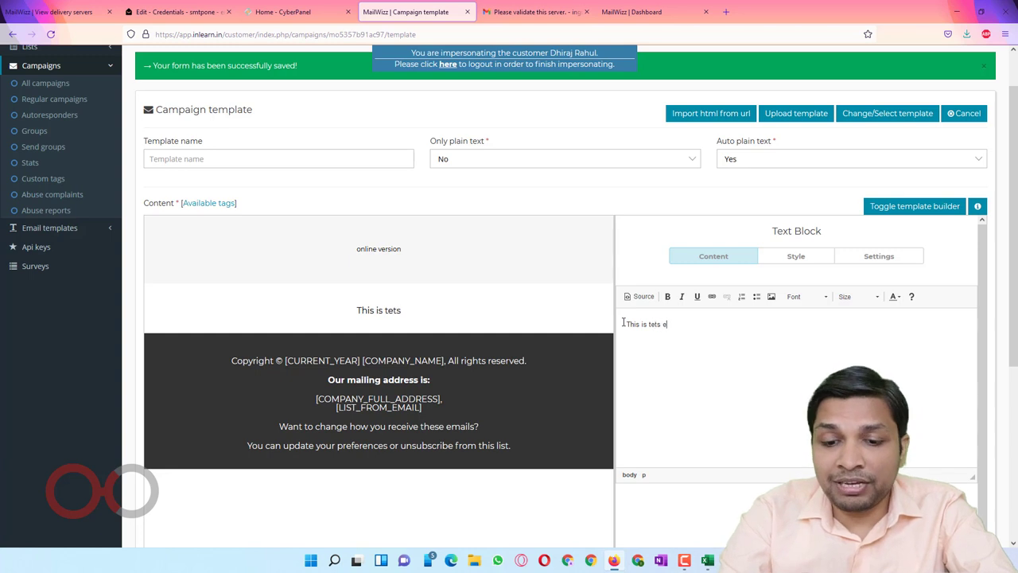
type("mail.")
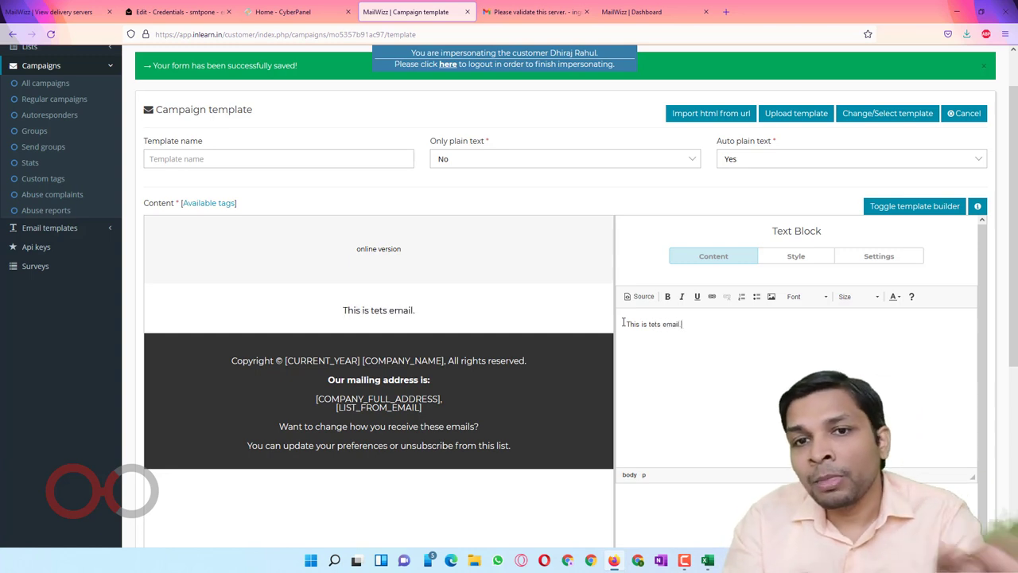
left_click(318, 158)
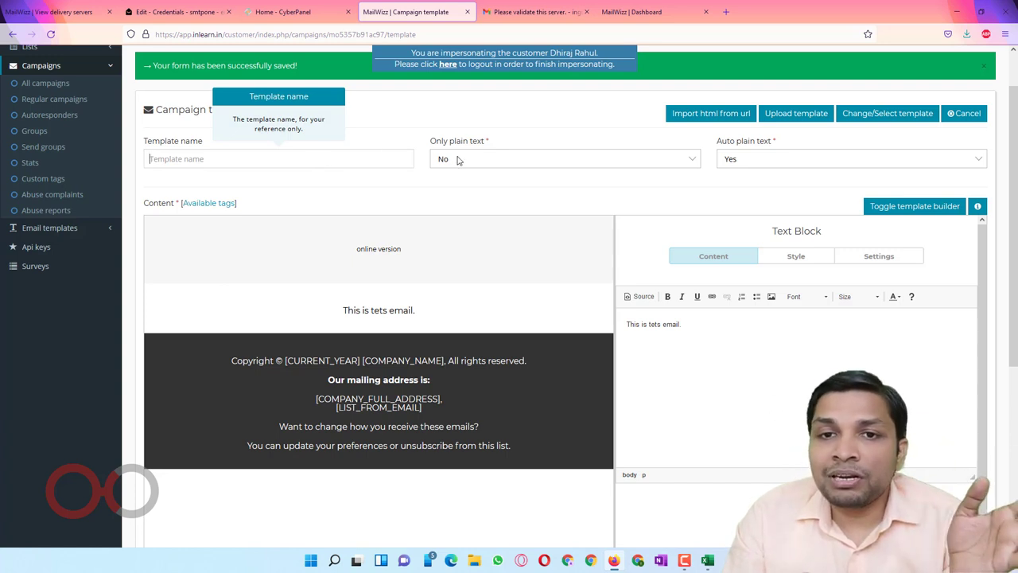
Step: Keep the template's Only plain text option set to No
left_click_drag(427, 143, 488, 145)
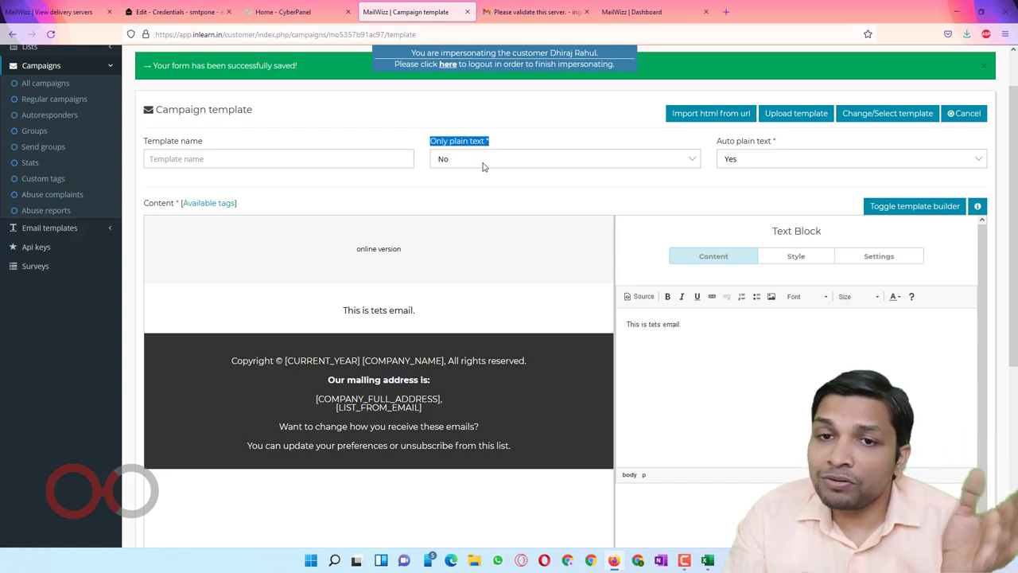
left_click(482, 166)
left_click(482, 167)
left_click(479, 166)
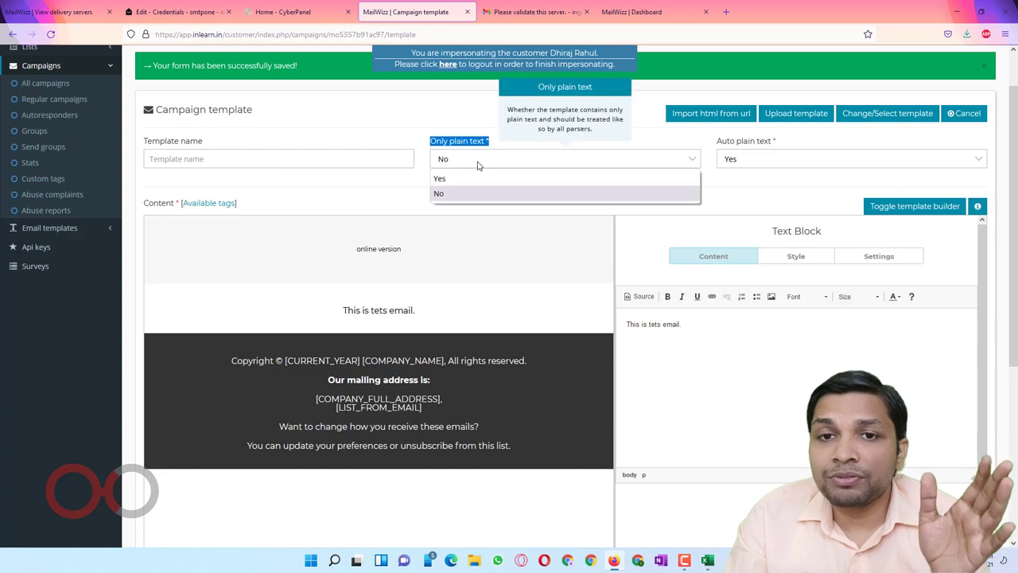
left_click(477, 164)
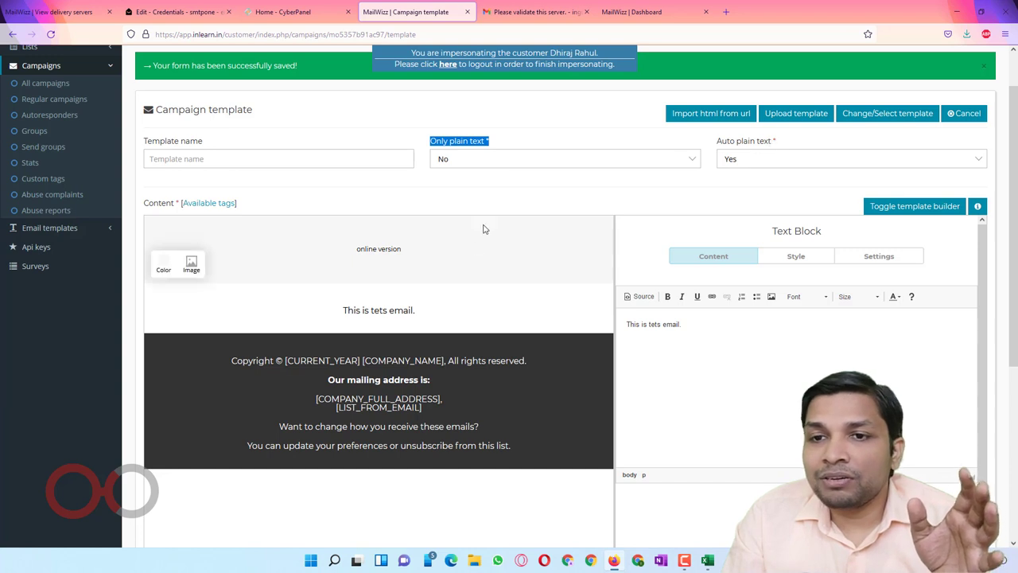
Step: Load the footer block from the preview into the Footer Block editor
mouse_move(375, 285)
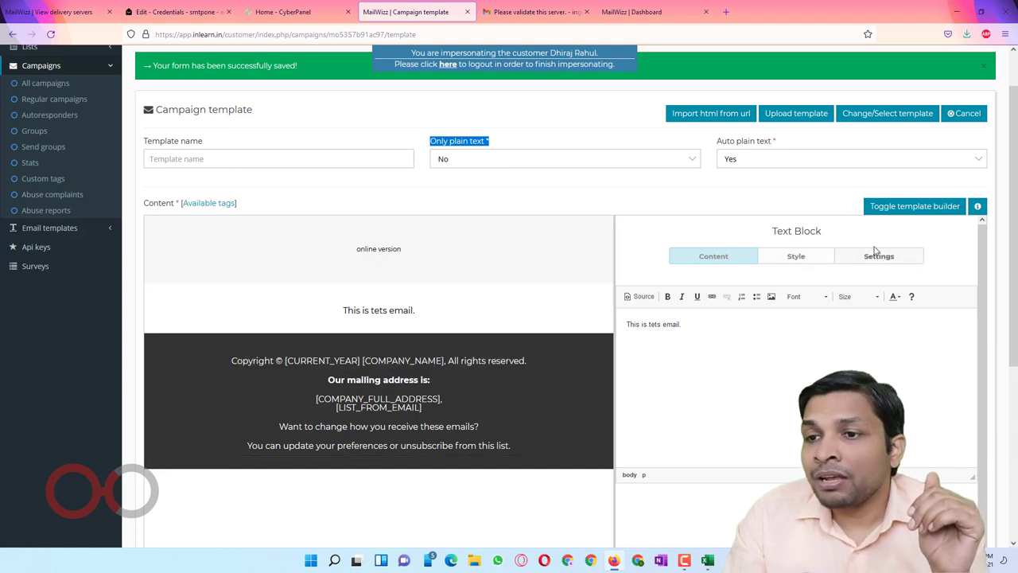
scroll(1005, 256, "down", 4)
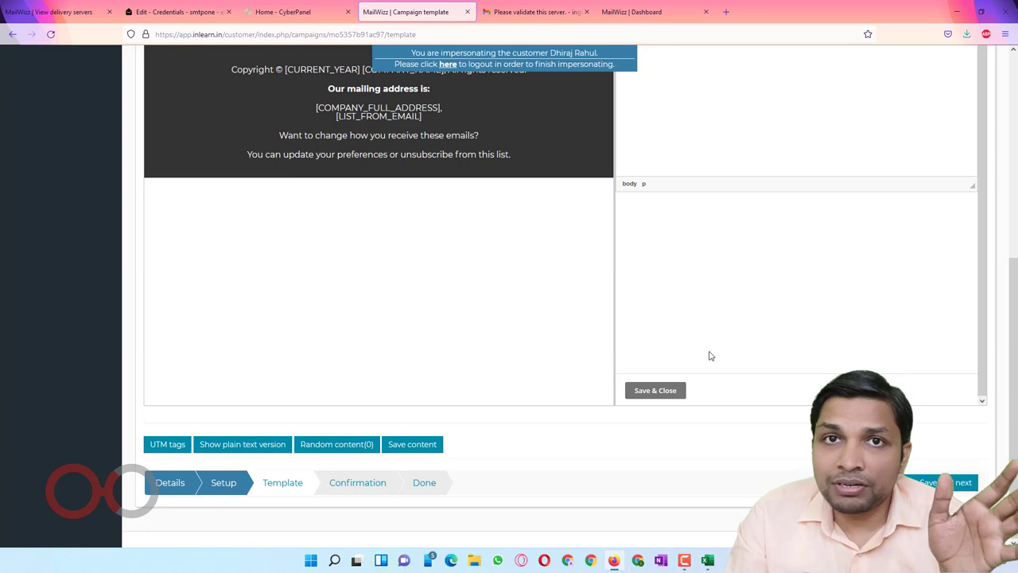
scroll(595, 375, "up", 2)
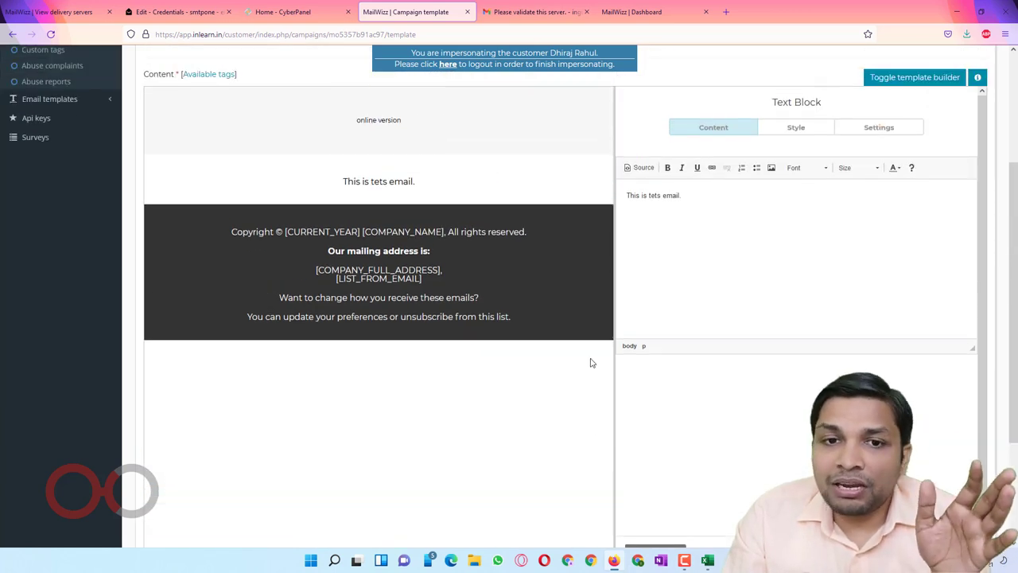
mouse_move(252, 268)
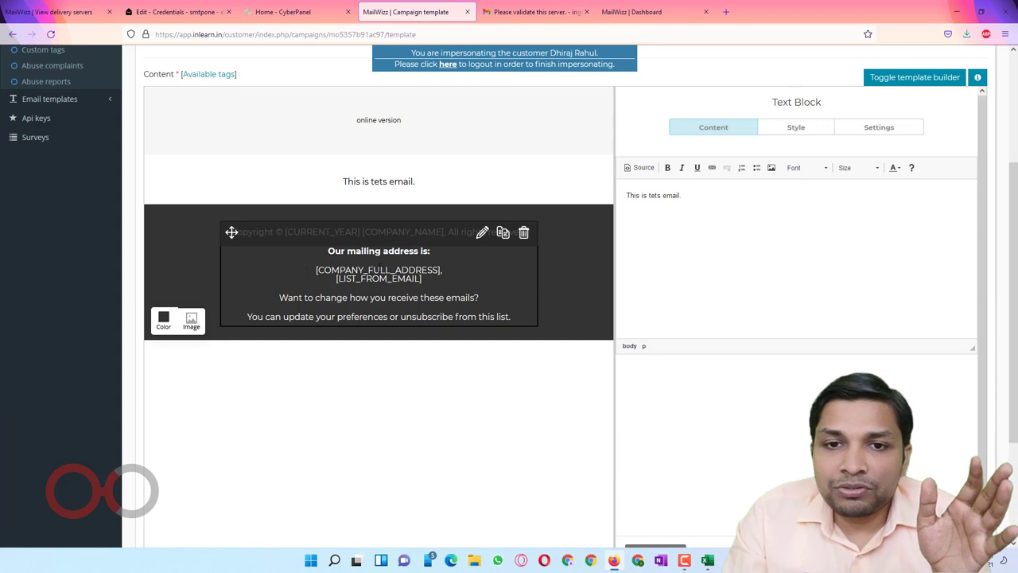
left_click(428, 276)
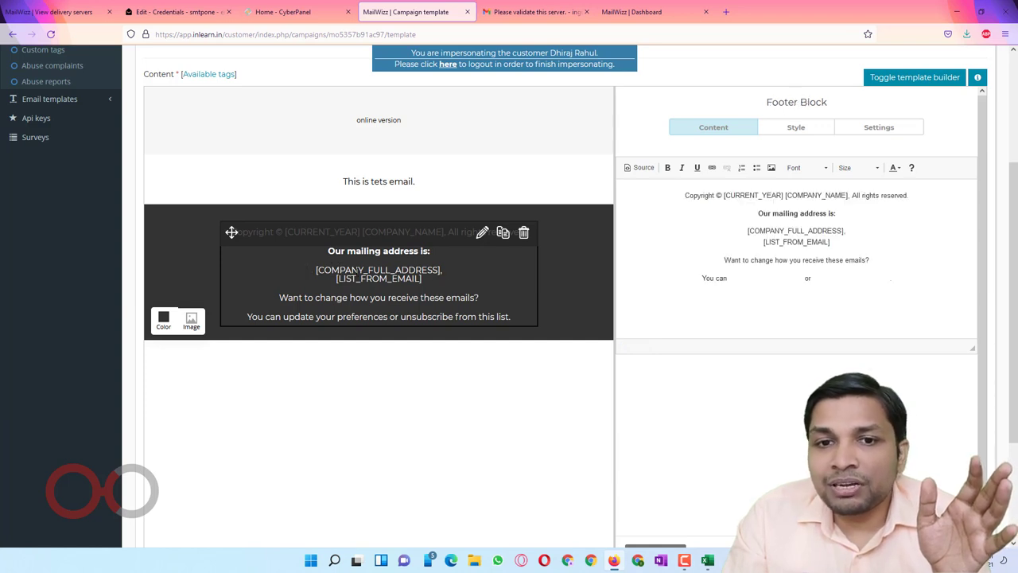
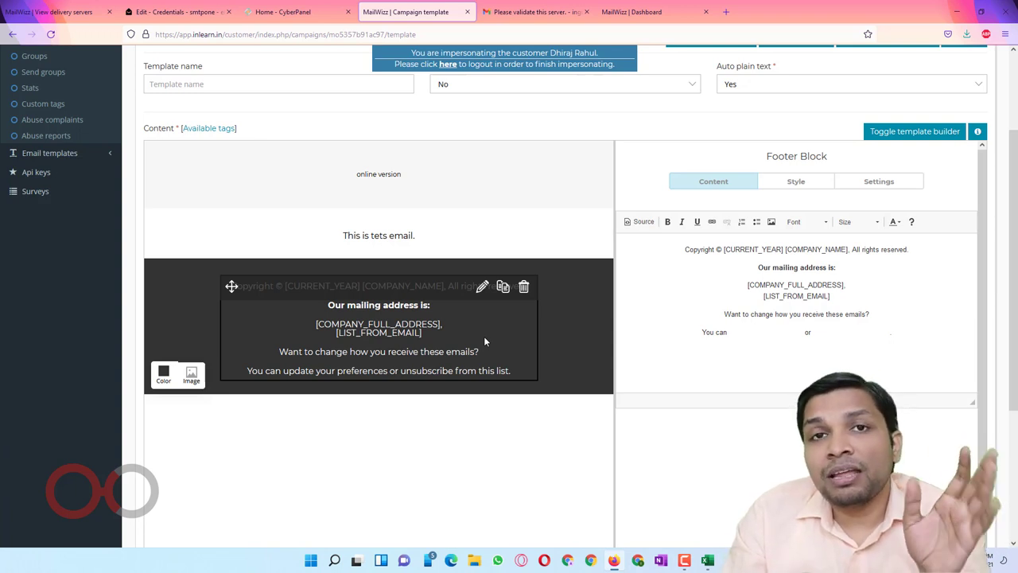
Step: Show the Available tags list for the campaign template to find the required [COMPANY_FULL_ADDRESS] tag
left_click(205, 129)
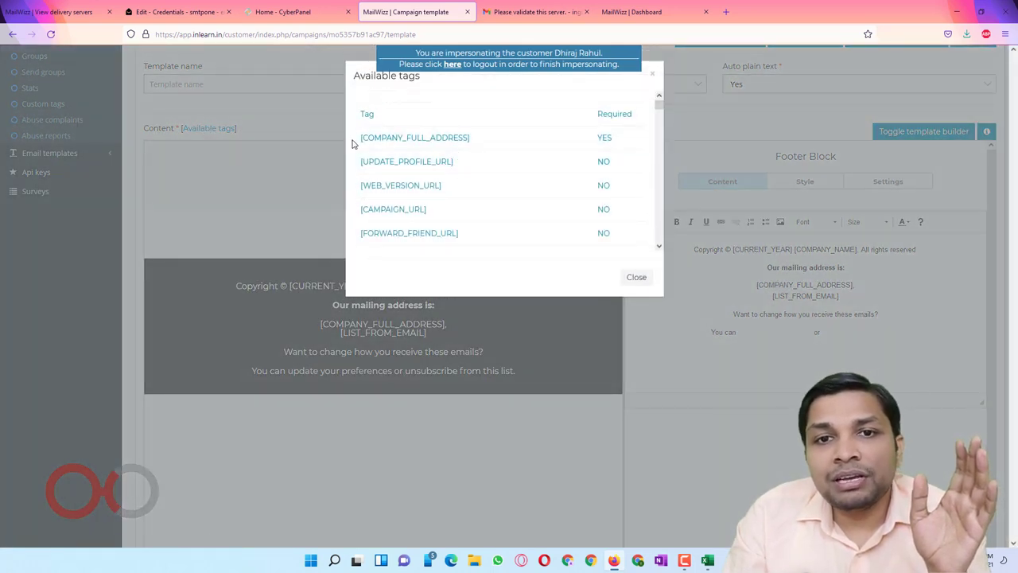
left_click_drag(358, 141, 480, 144)
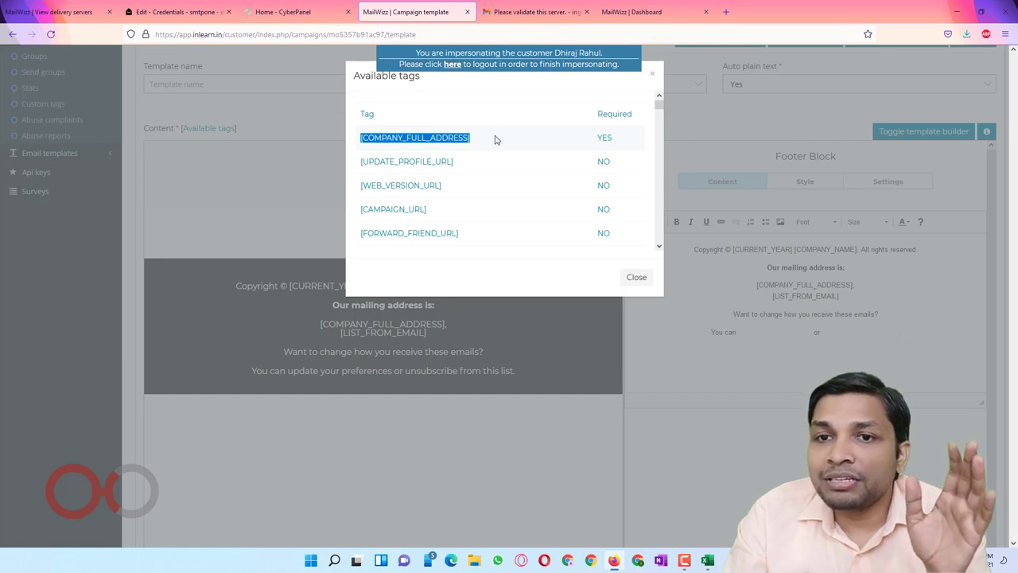
left_click_drag(592, 140, 616, 141)
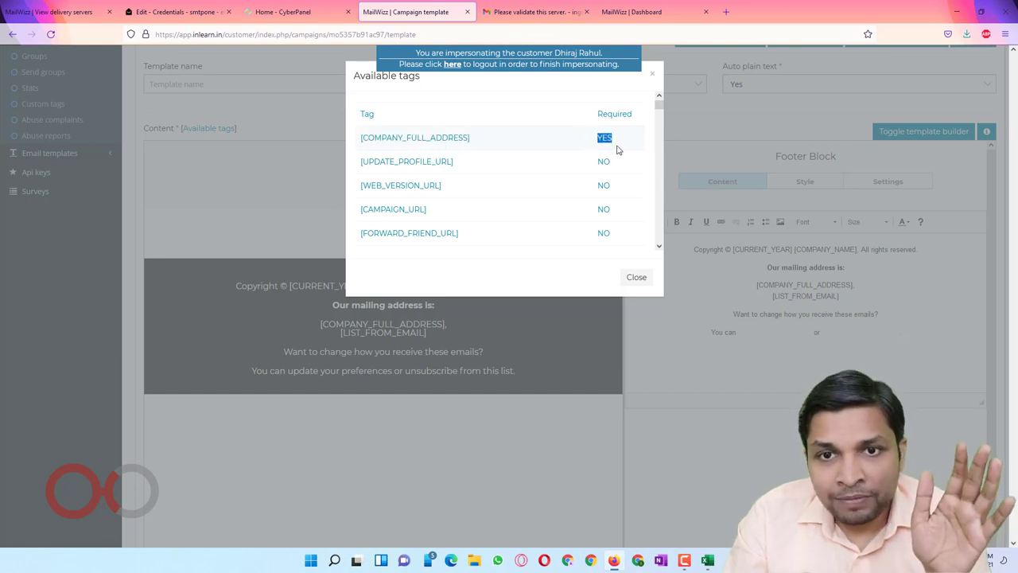
scroll(617, 150, "down", 10)
scroll(618, 151, "down", 10)
scroll(619, 158, "down", 10)
scroll(619, 158, "up", 10)
scroll(618, 158, "down", 10)
scroll(619, 158, "down", 10)
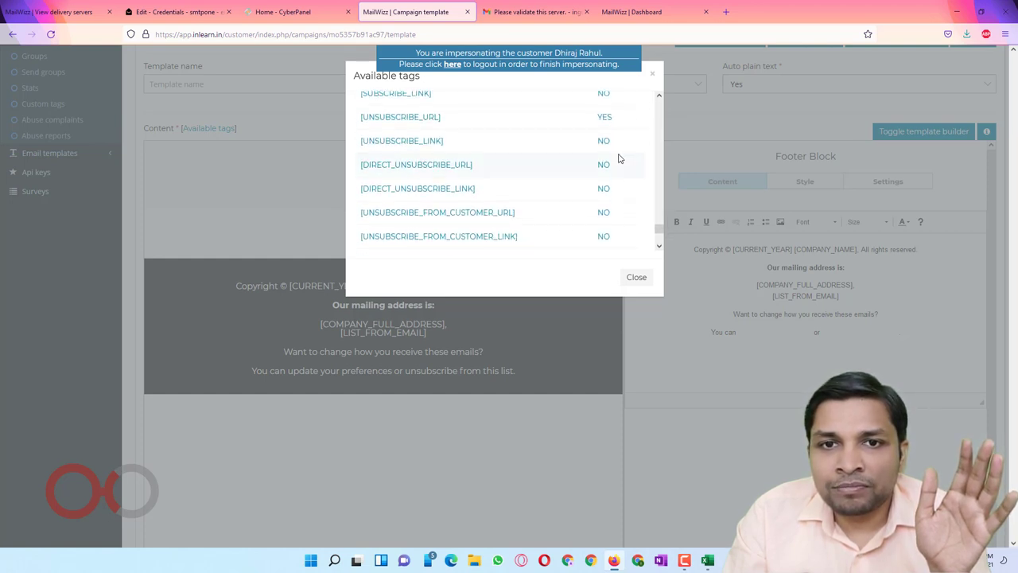
left_click_drag(360, 116, 445, 125)
left_click_drag(594, 117, 633, 123)
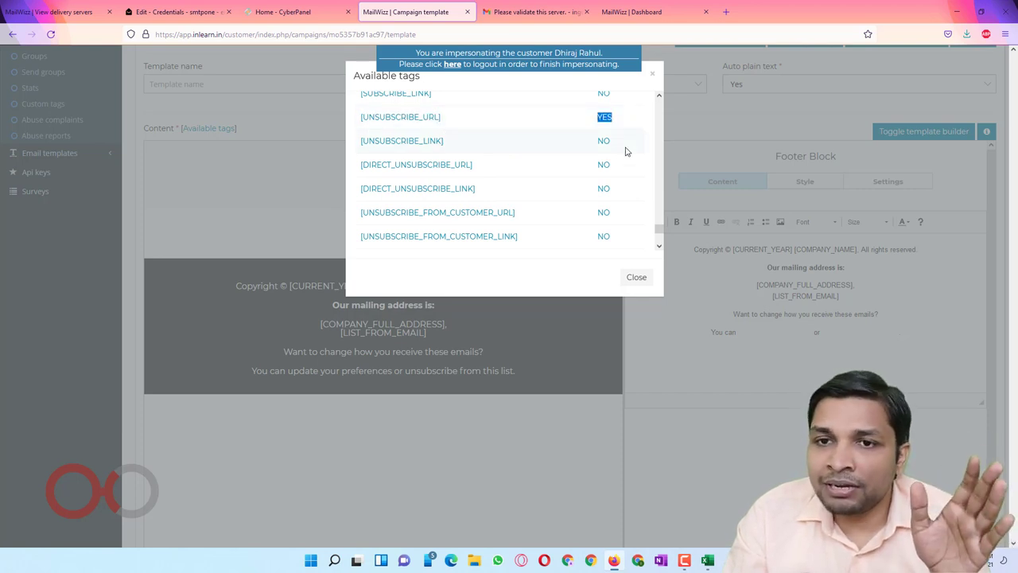
scroll(625, 151, "up", 2)
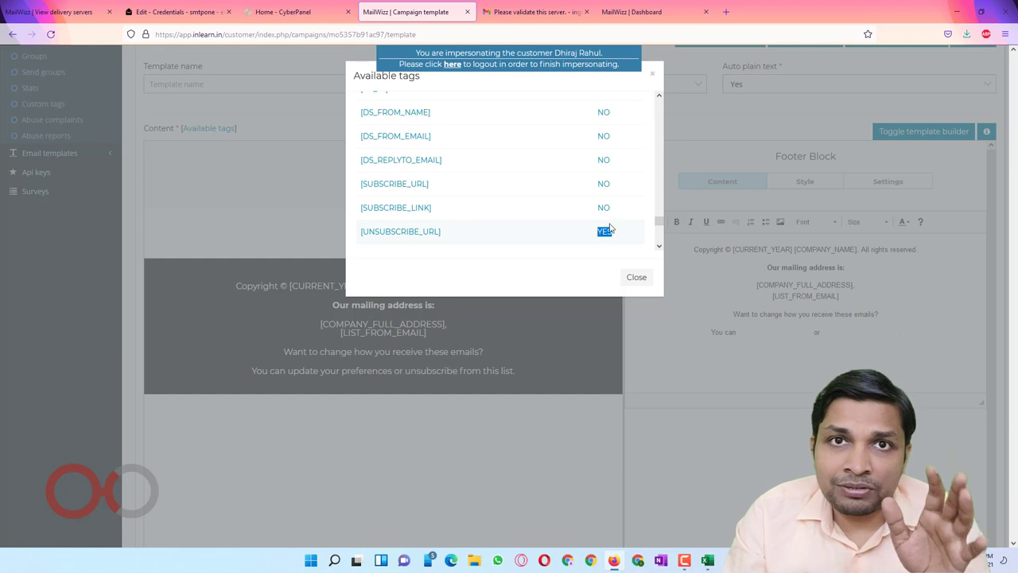
left_click(646, 119)
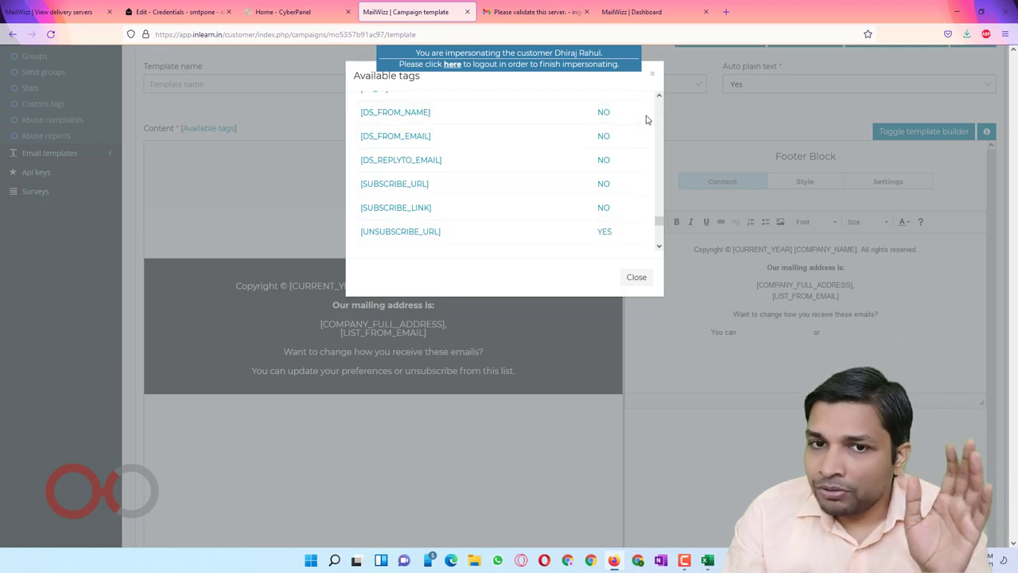
scroll(628, 171, "up", 5)
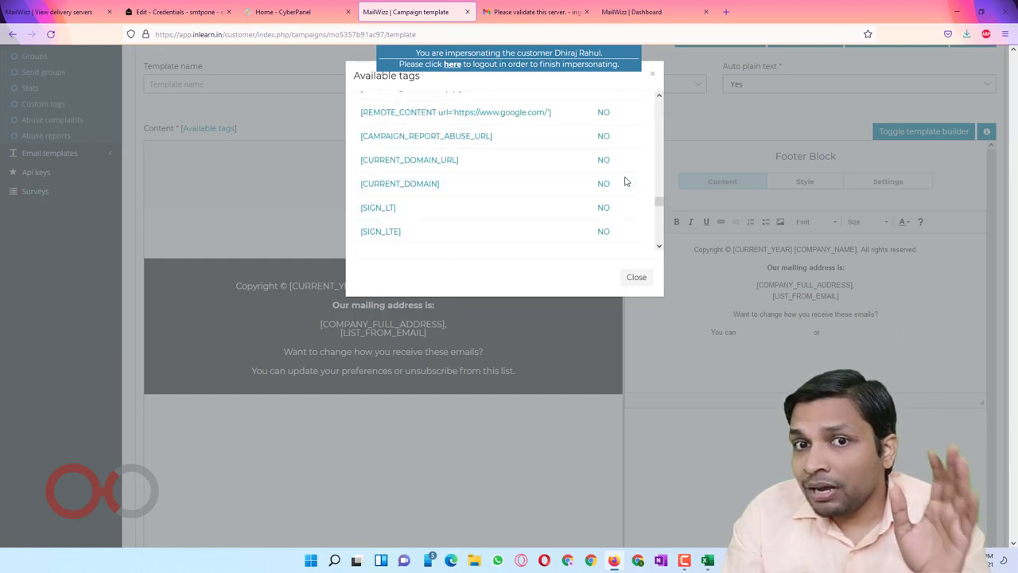
scroll(625, 182, "up", 5)
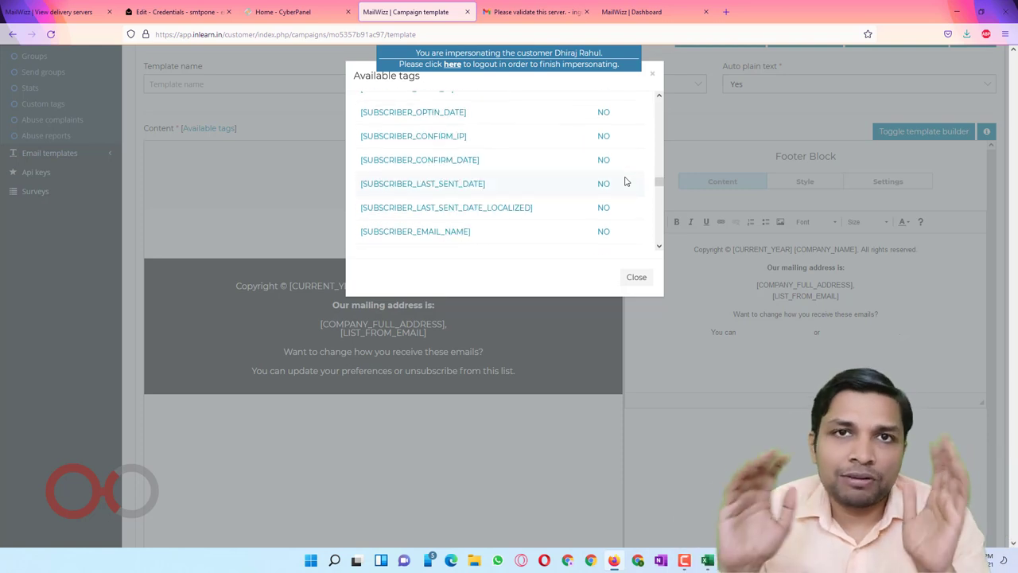
scroll(625, 182, "up", 5)
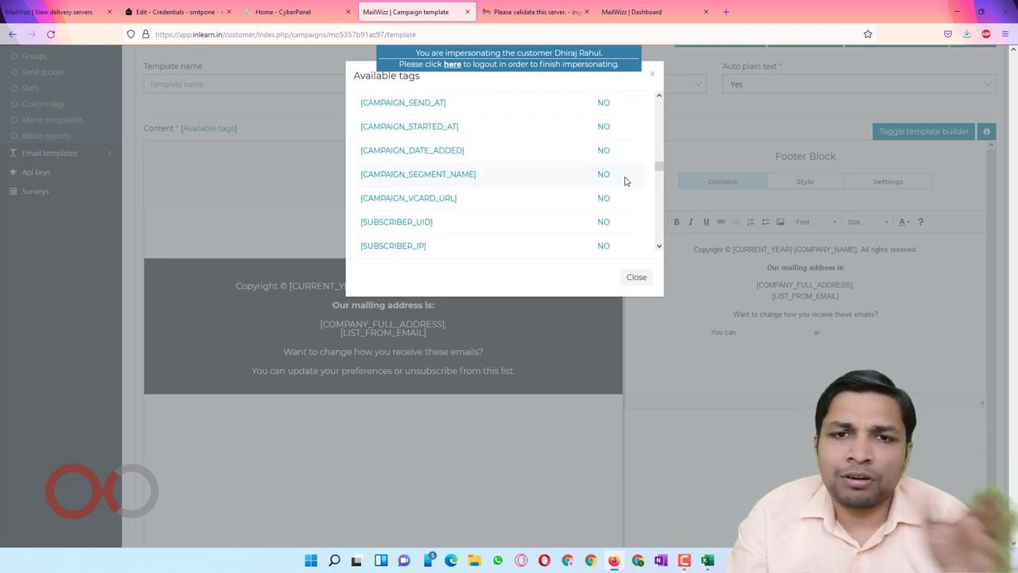
scroll(625, 182, "up", 3)
scroll(625, 182, "up", 3)
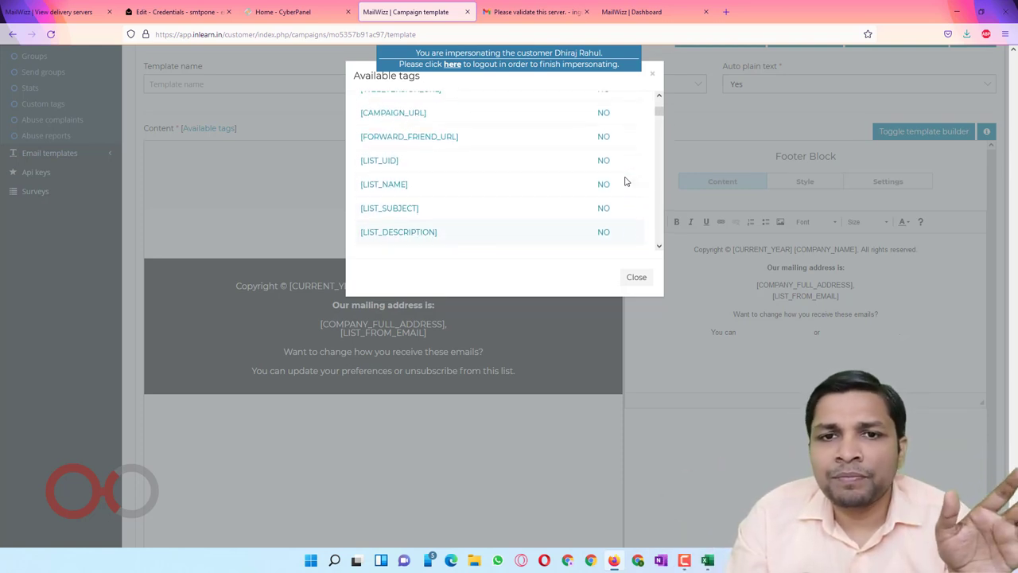
left_click_drag(353, 192, 419, 213)
scroll(503, 198, "up", 2)
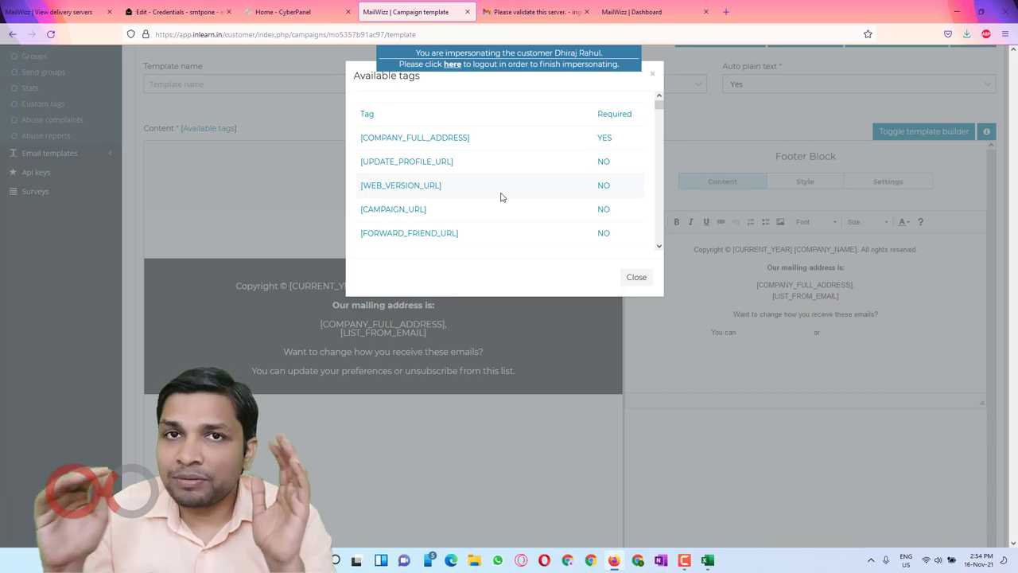
left_click(637, 277)
Step: Save the template and send campaign C#1 now from the Campaign confirmation step
scroll(999, 256, "down", 3)
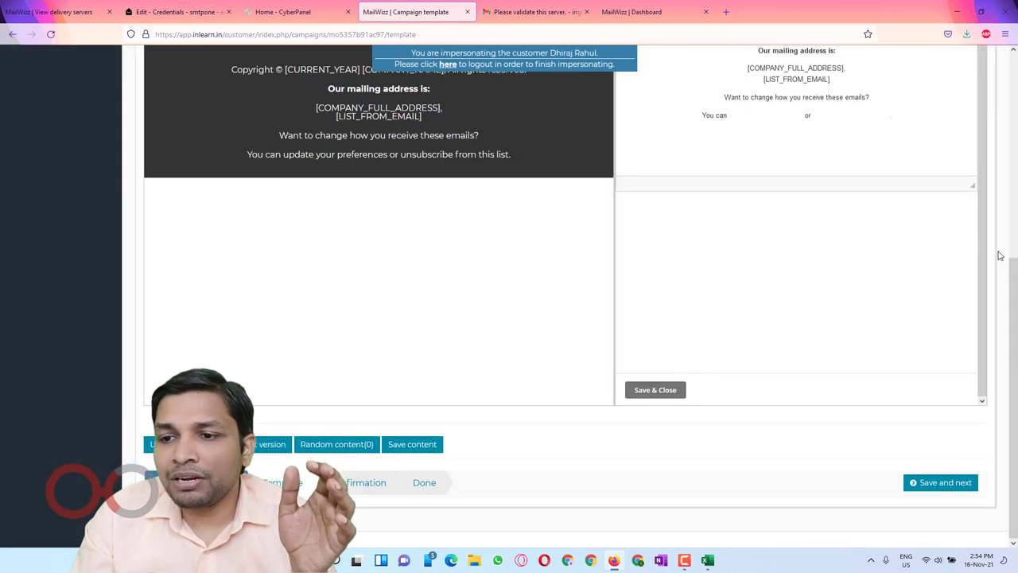
left_click(944, 480)
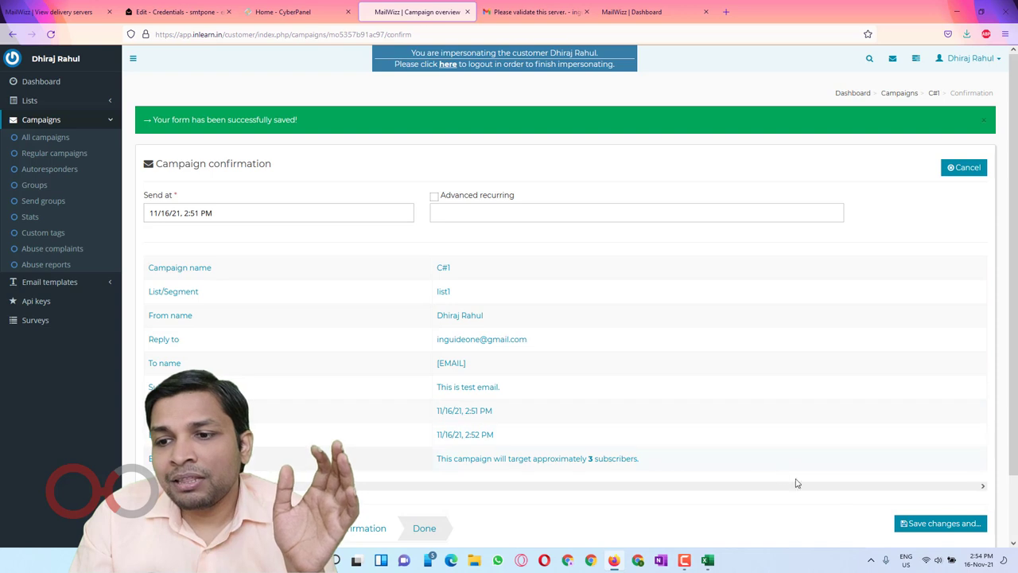
left_click(931, 530)
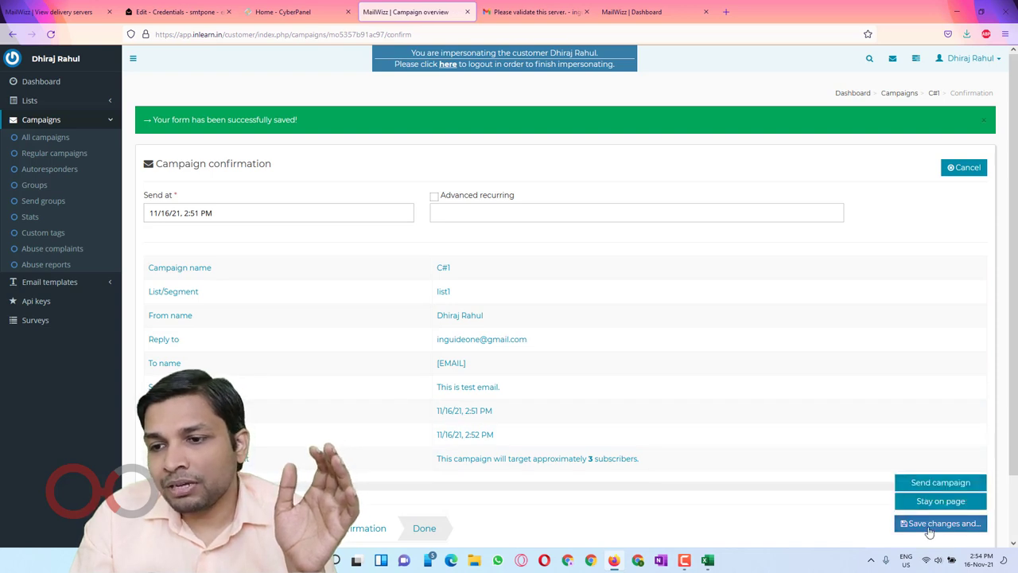
left_click(933, 483)
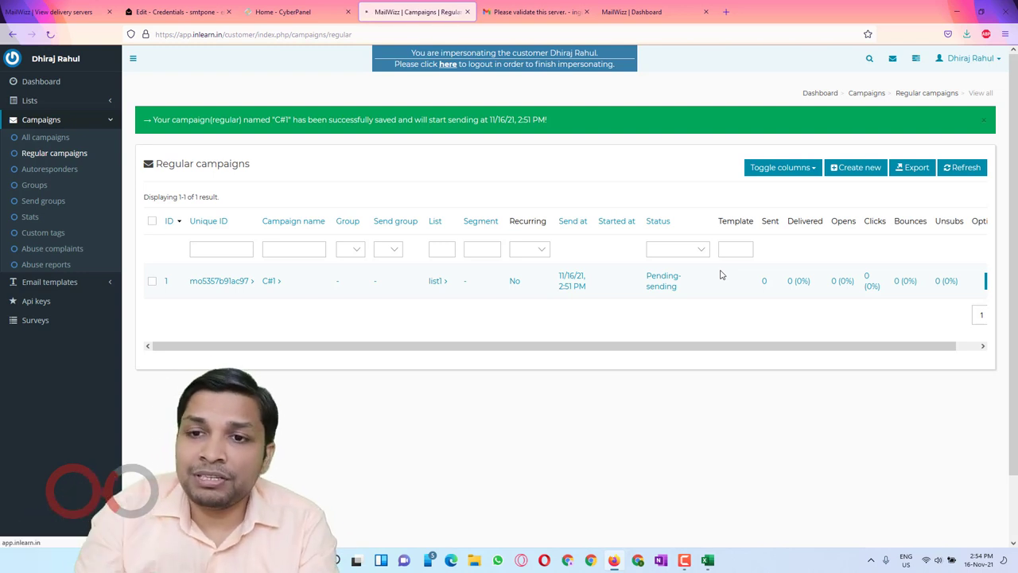
Step: Reload the Regular campaigns list and check C#1's start time and processing status
key("F5")
left_click_drag(645, 242, 708, 244)
left_click(703, 285)
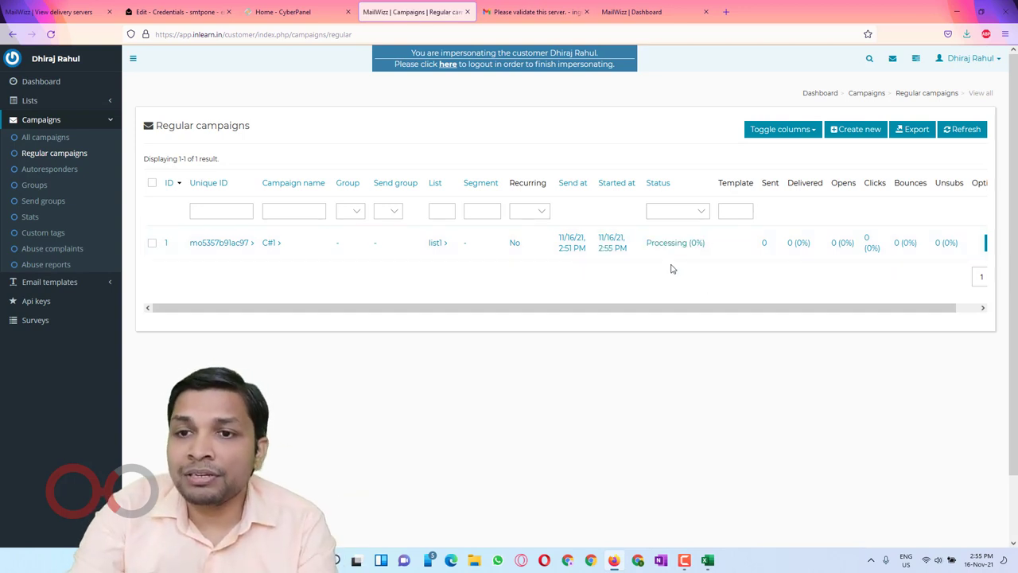
key("ctrl+t")
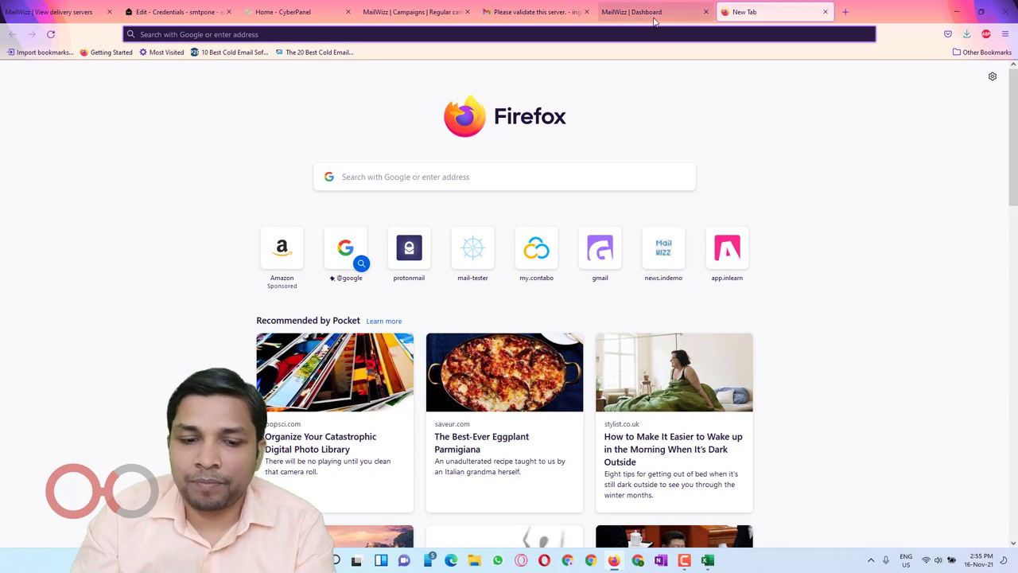
left_click(651, 16)
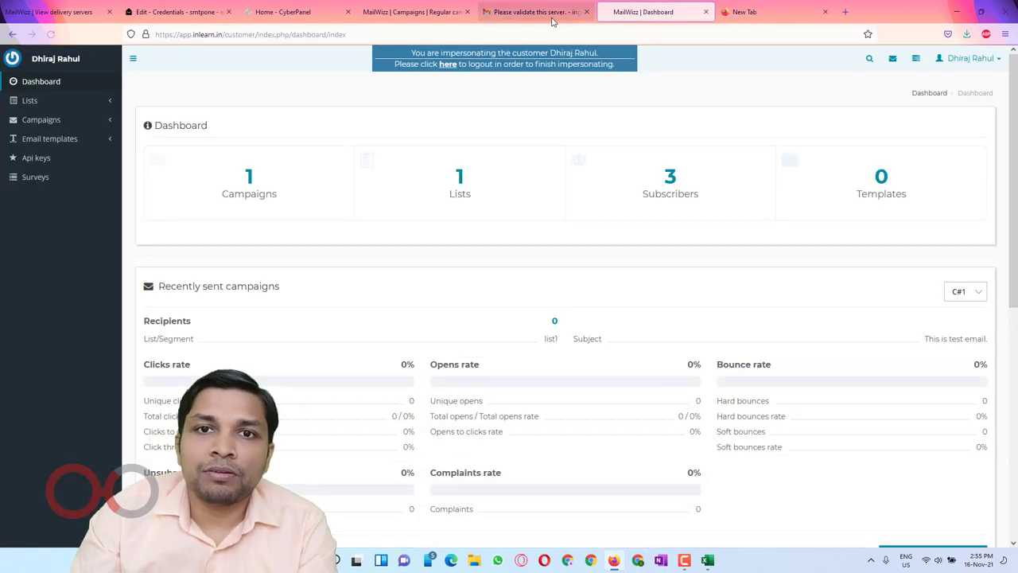
left_click(430, 11)
Step: Reload the list again until C#1 reads Sent (100%) with 0 delivered
key("F5")
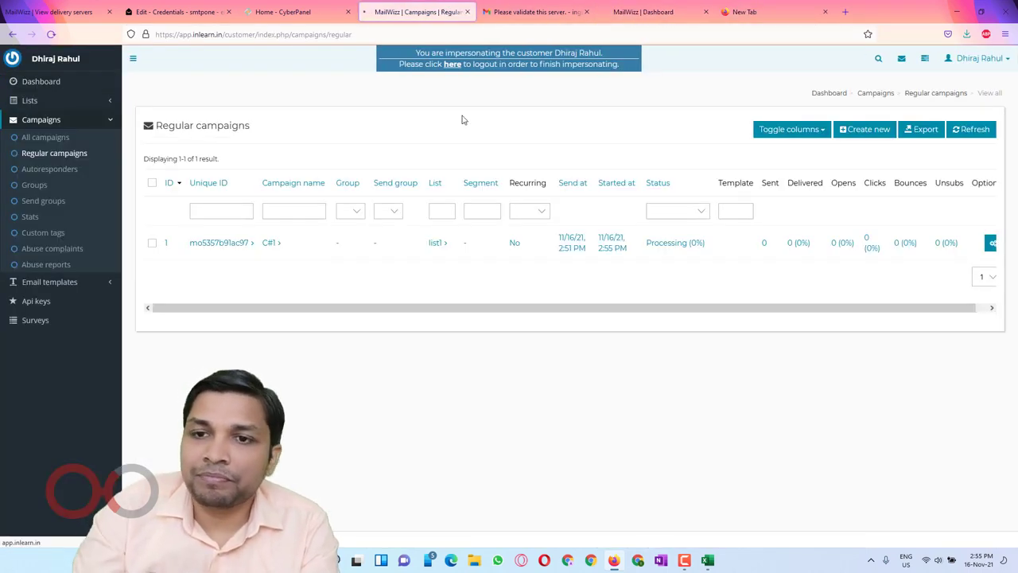
triple_click(654, 243)
left_click_drag(766, 311, 854, 318)
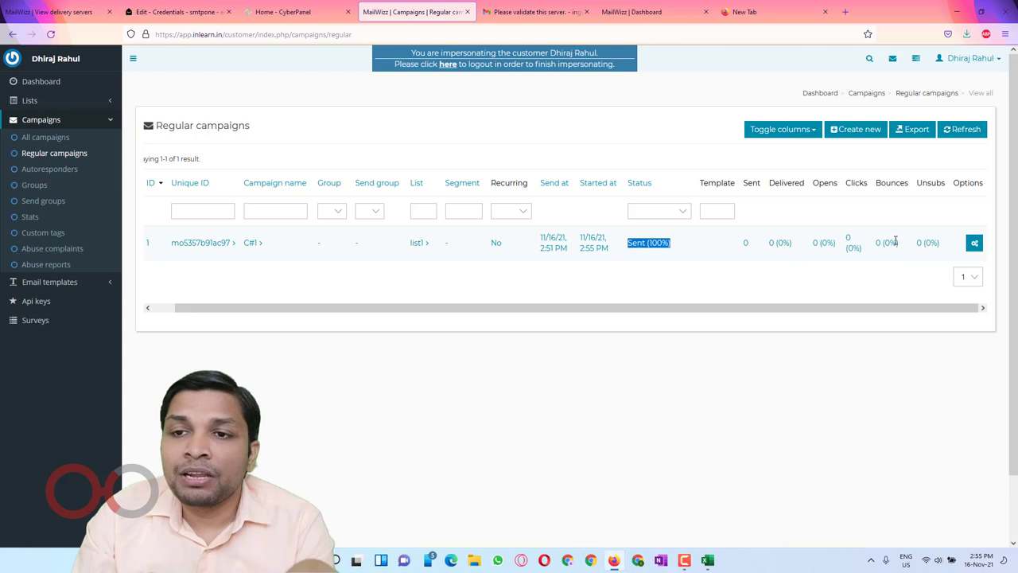
key("F5")
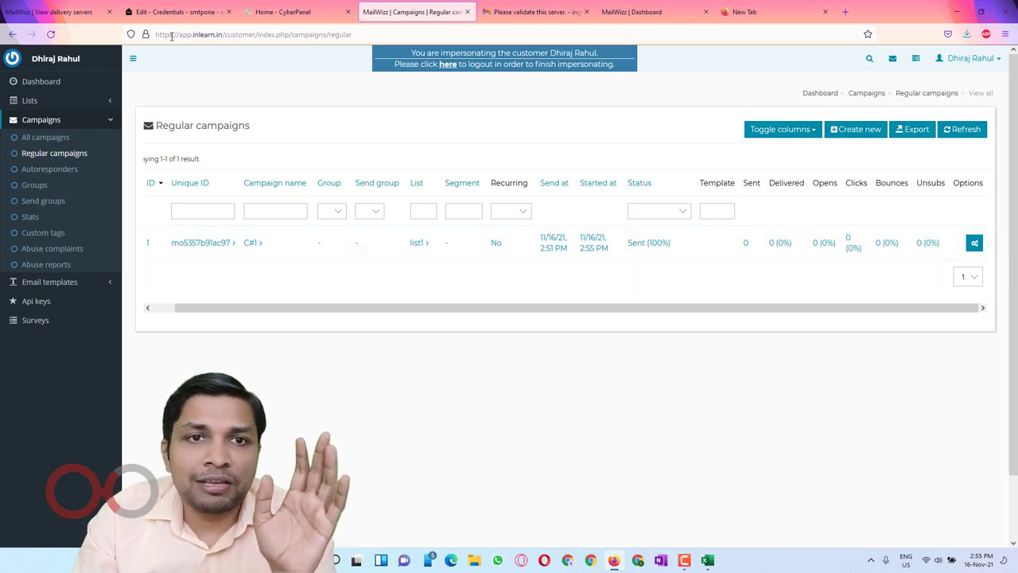
left_click(162, 11)
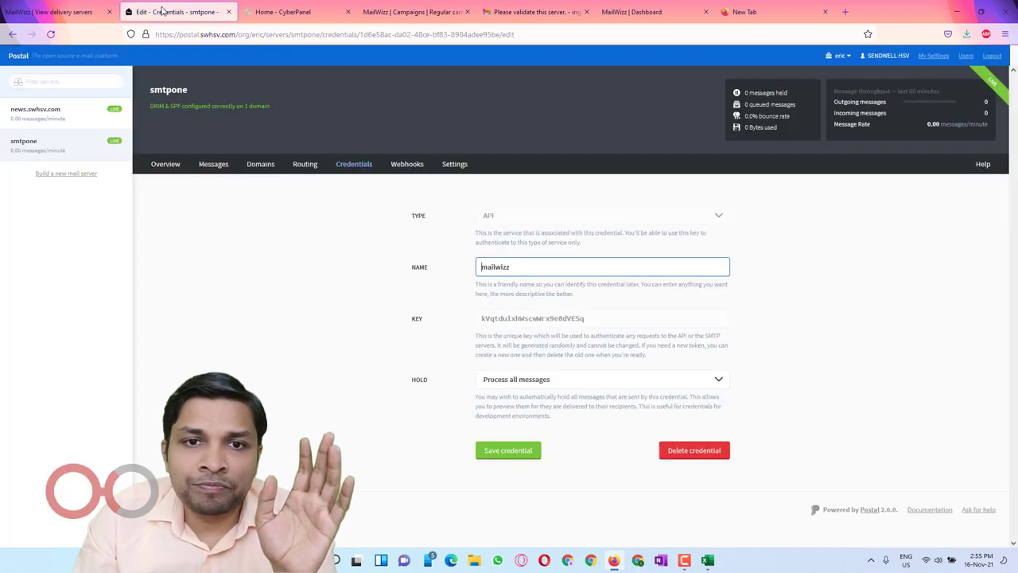
Step: Confirm the three test emails appear as sent in Postal's Outgoing Messages, then return to MailWizz
left_click(215, 165)
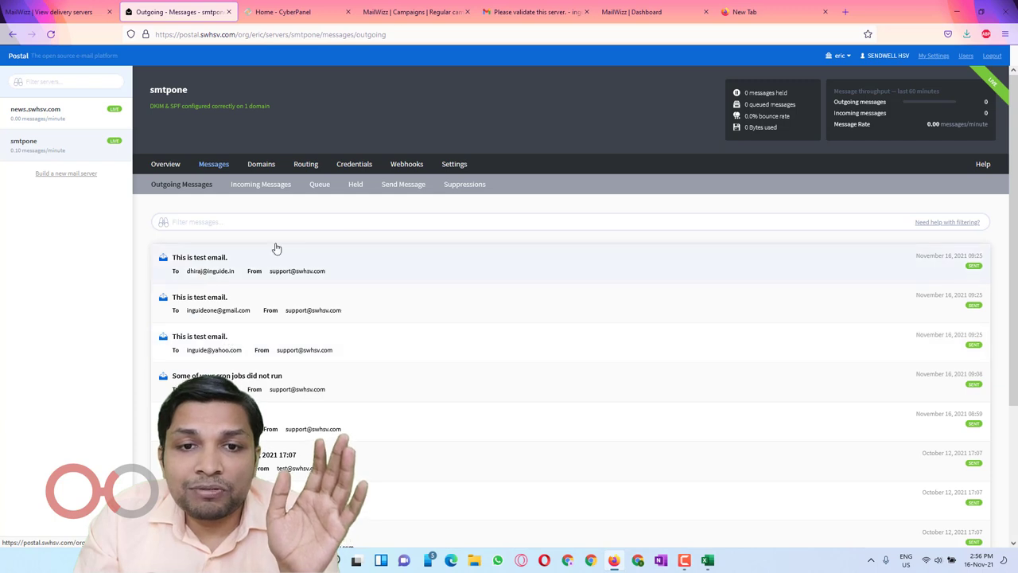
left_click_drag(199, 349, 188, 318)
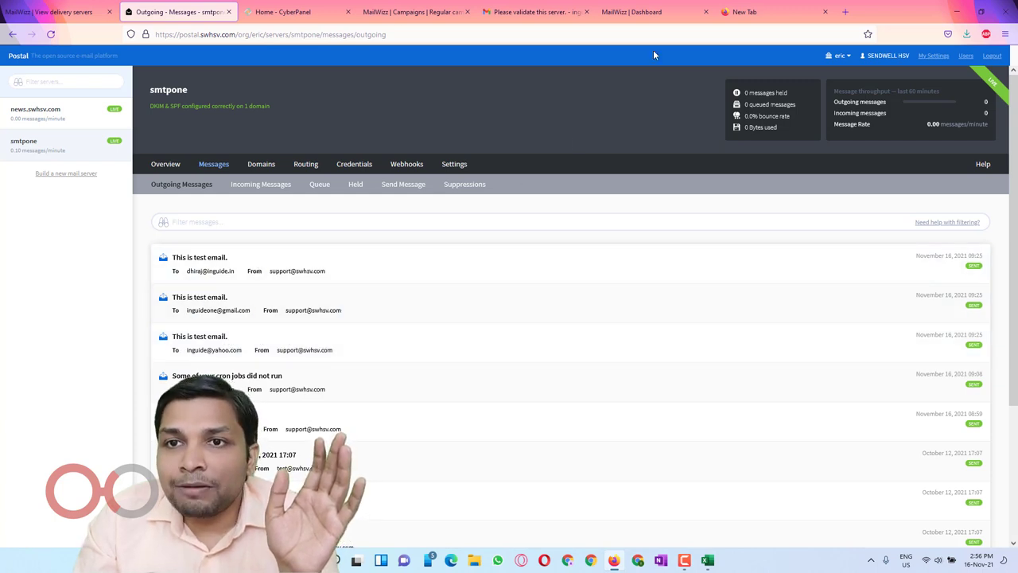
left_click(640, 12)
left_click(405, 12)
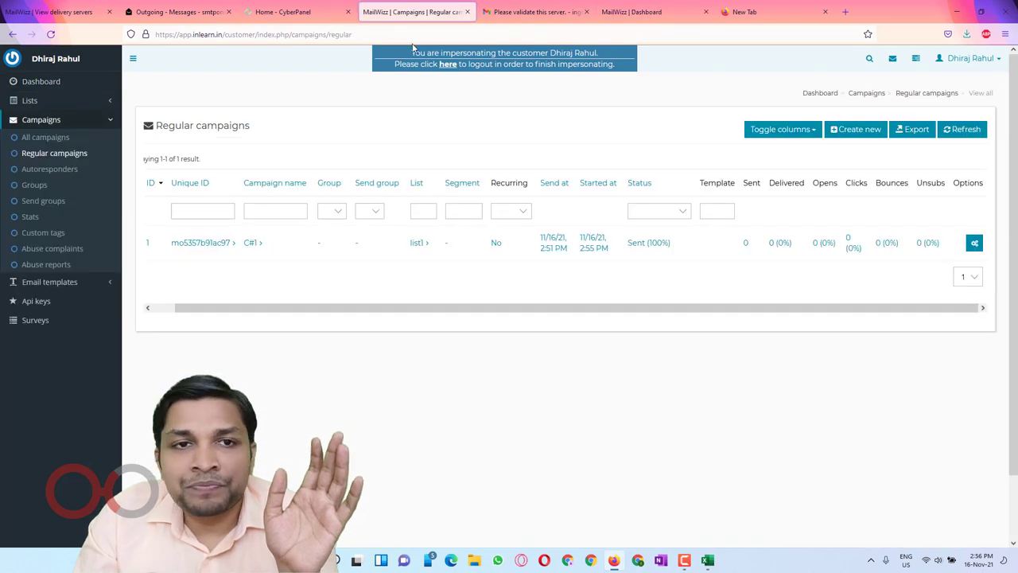
Step: Refresh the Regular campaigns list to confirm C#1 shows 3 sent and 3 (100%) delivered
left_click(50, 35)
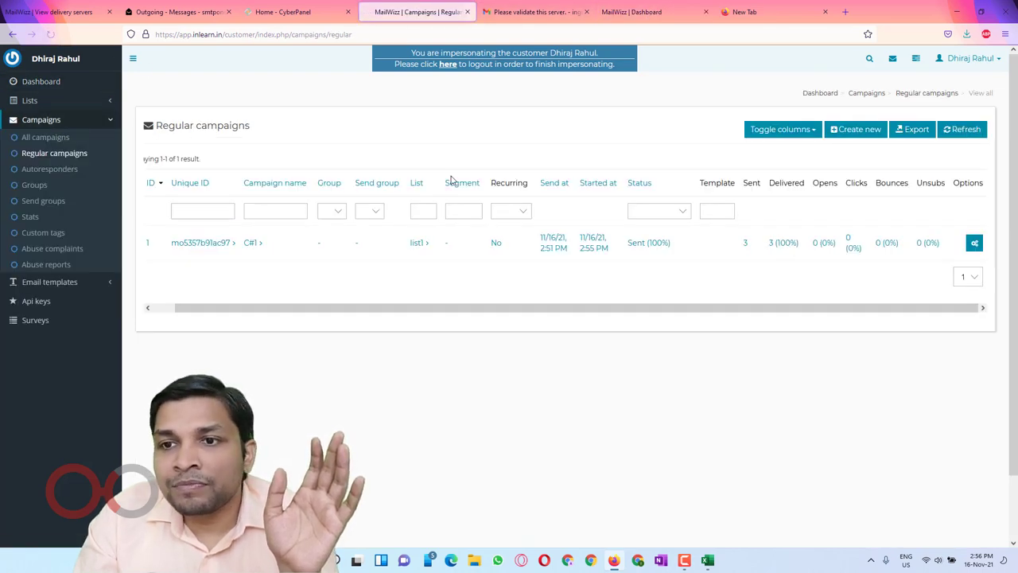
left_click_drag(735, 247, 804, 247)
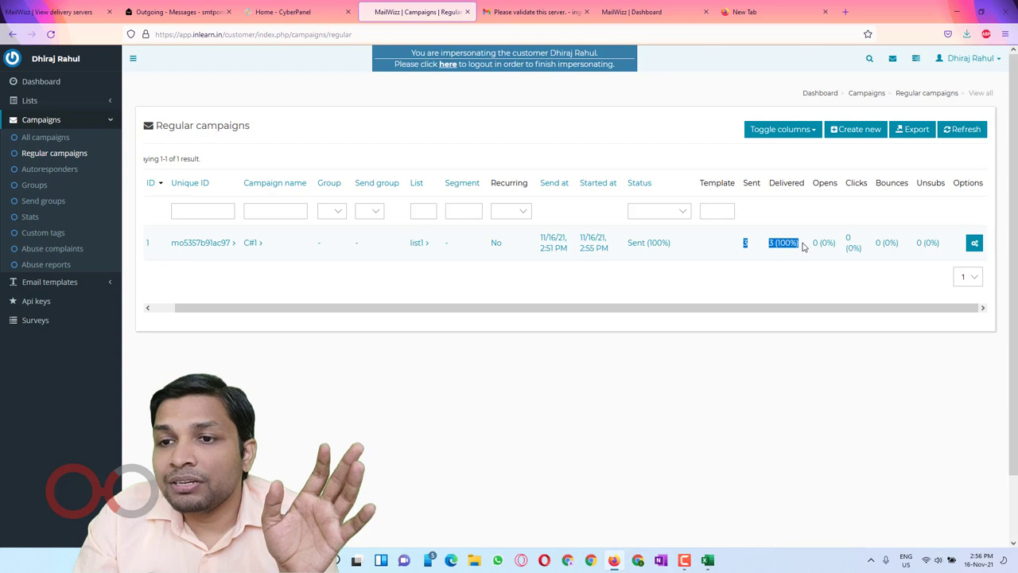
left_click(791, 282)
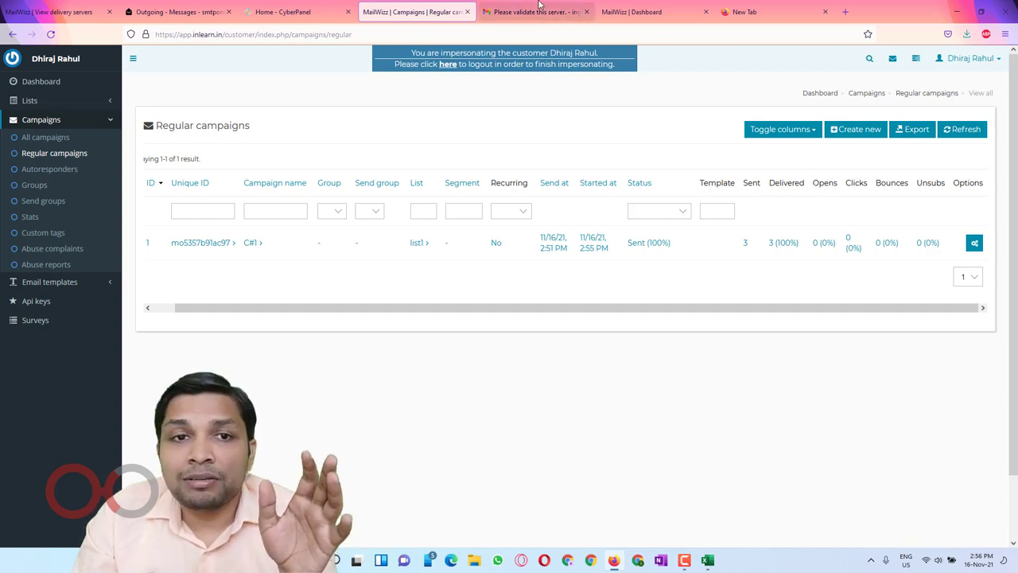
left_click(534, 12)
Step: Open 'This is test email.' in Gmail's Spam folder and report it as not spam
left_click(149, 93)
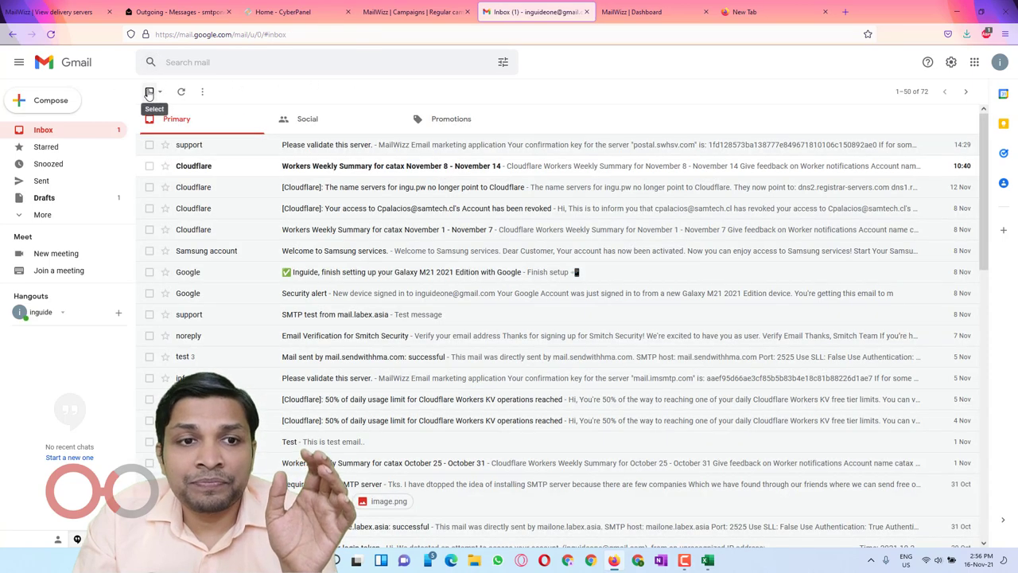
left_click(63, 215)
scroll(64, 216, "down", 2)
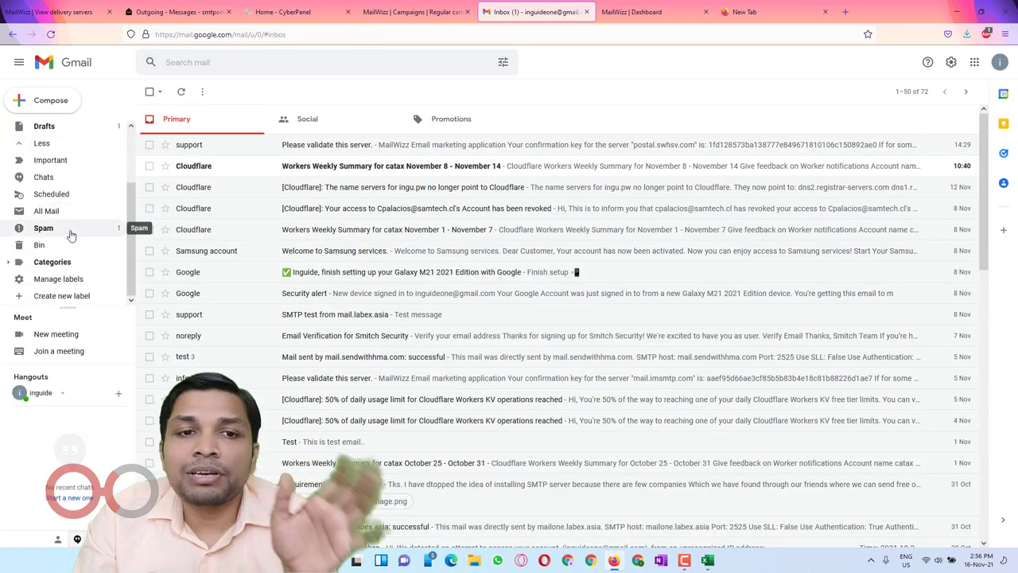
left_click(70, 233)
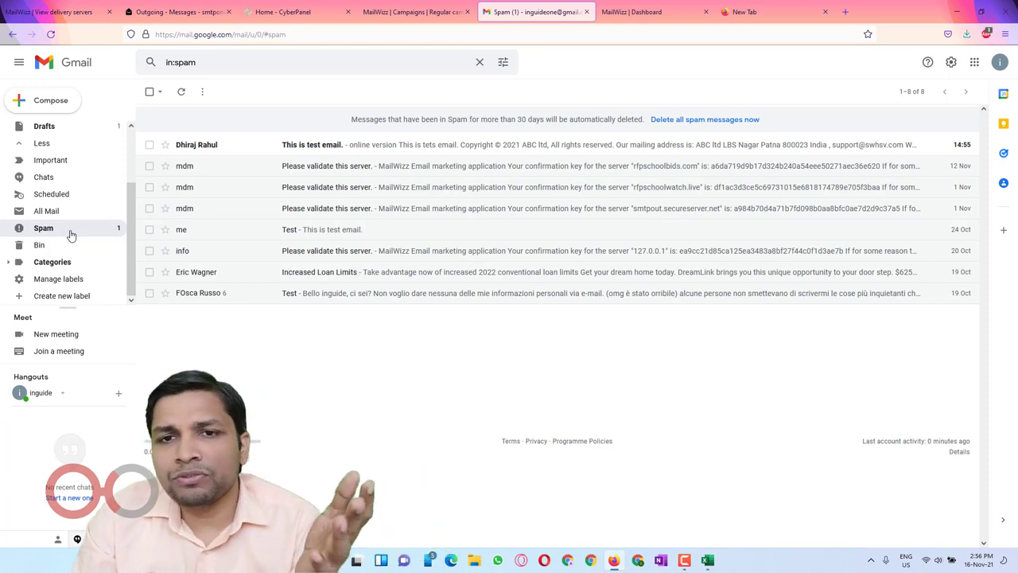
left_click(296, 153)
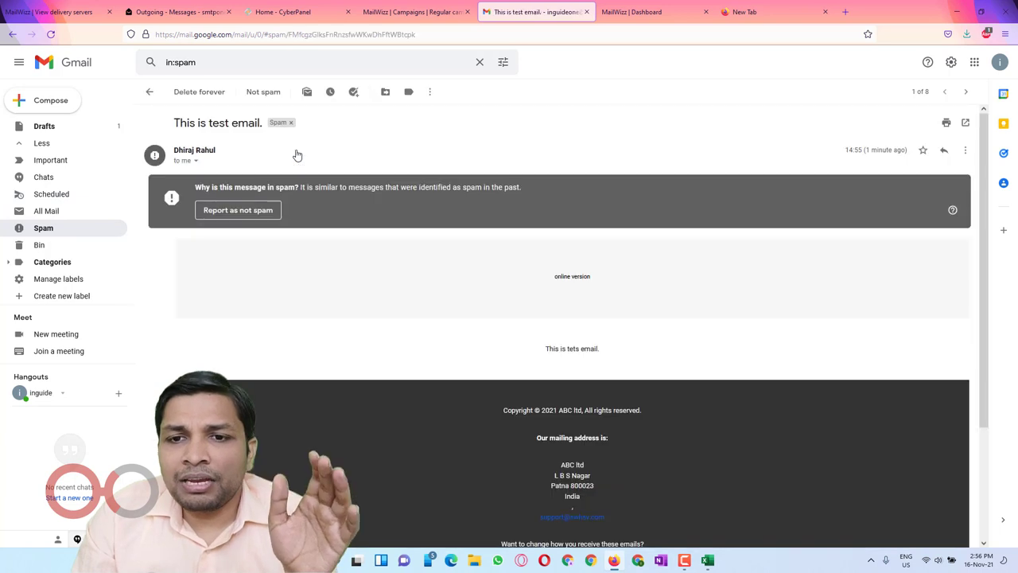
scroll(511, 268, "down", 3)
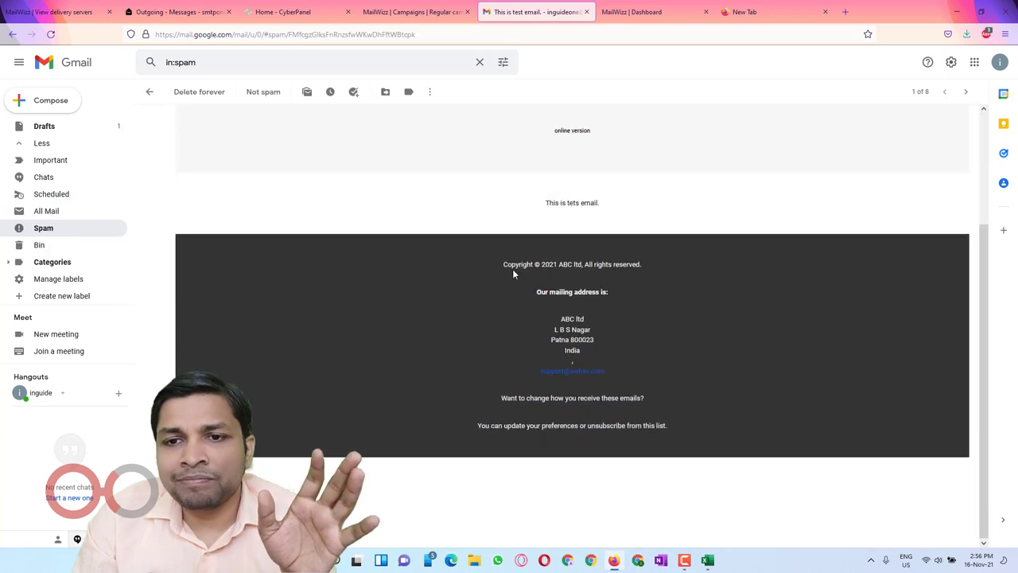
scroll(490, 250, "up", 3)
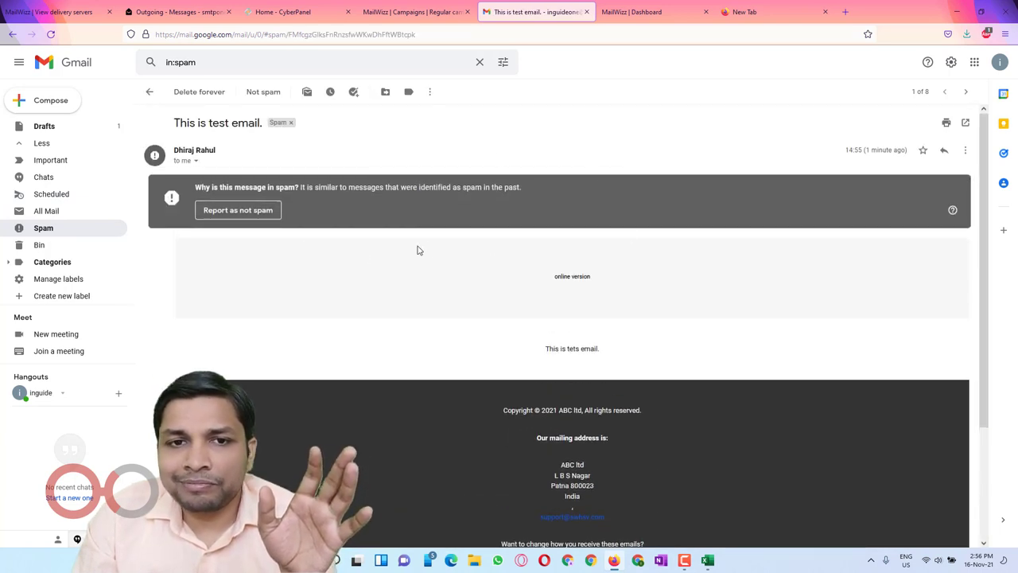
left_click(243, 210)
Step: Open 'This is test email.' under Inbox Promotions and check its body line and copyright footer
scroll(64, 182, "up", 2)
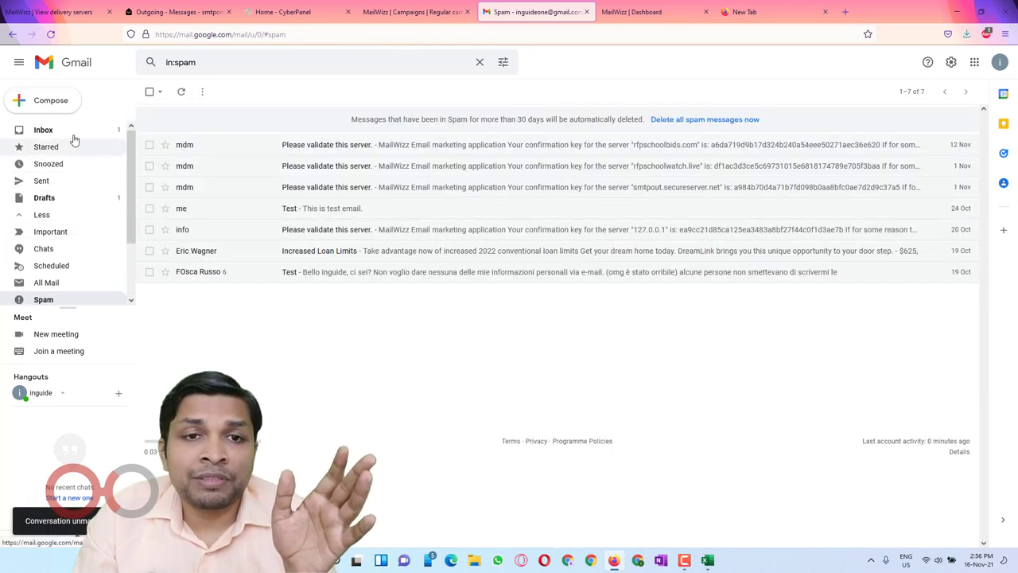
left_click(74, 129)
left_click(471, 124)
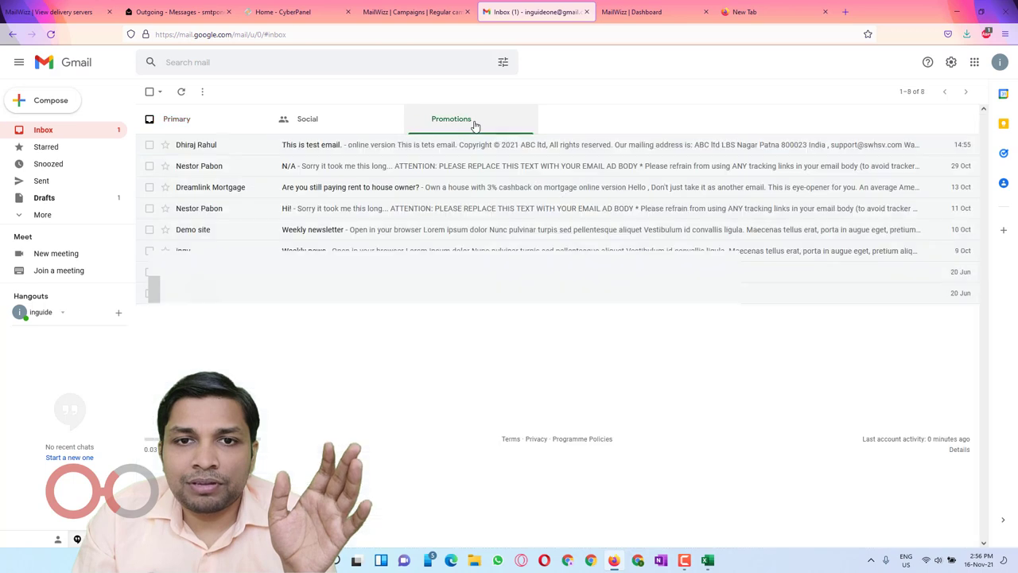
left_click(328, 156)
scroll(318, 156, "down", 3)
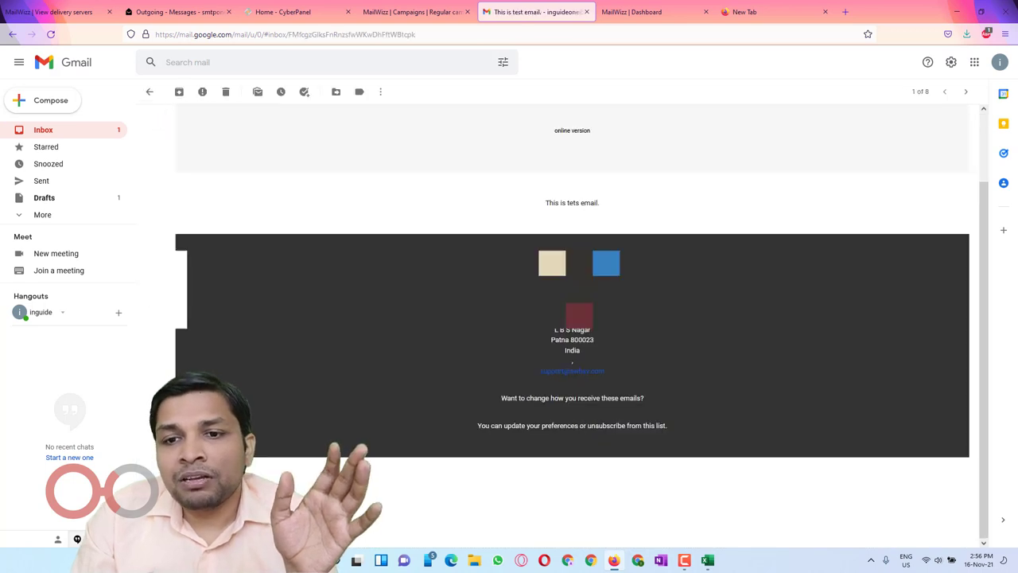
scroll(484, 216, "up", 2)
left_click_drag(484, 215, 621, 209)
left_click_drag(529, 282, 645, 286)
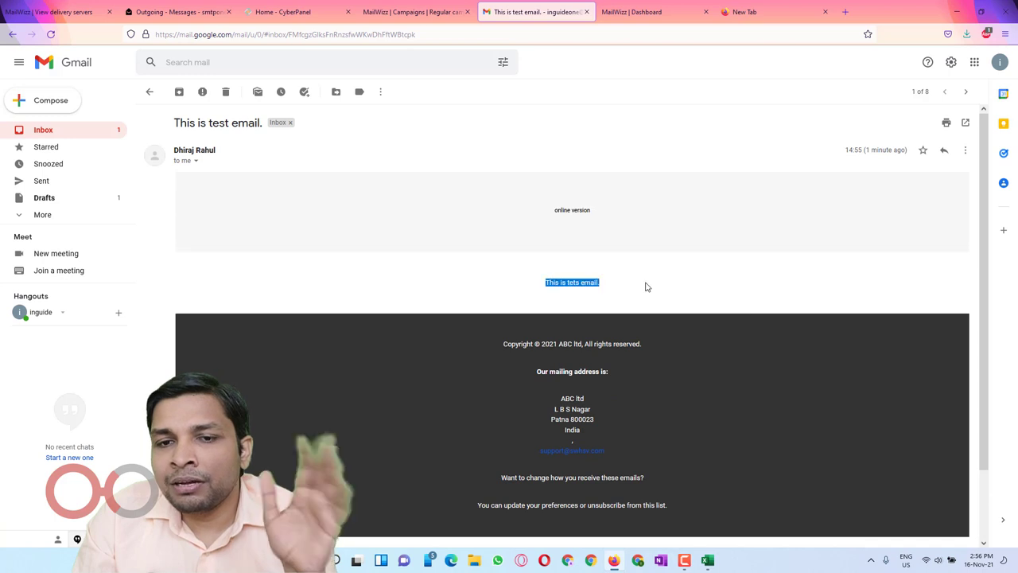
scroll(645, 286, "down", 1)
left_click_drag(483, 267, 658, 265)
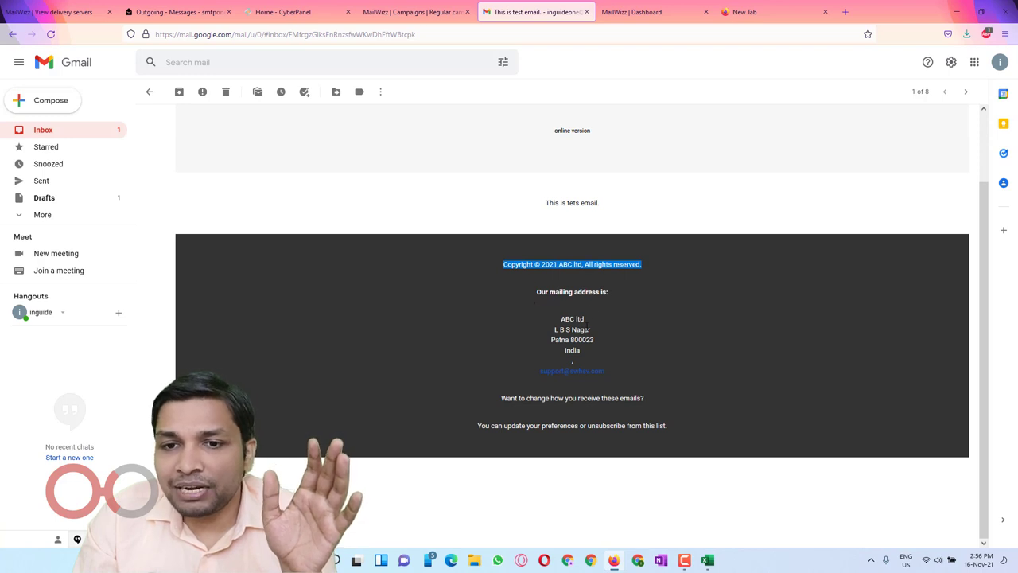
Step: Unsubscribe from list1 via the email's footer link and confirm the removal message
left_click(602, 427)
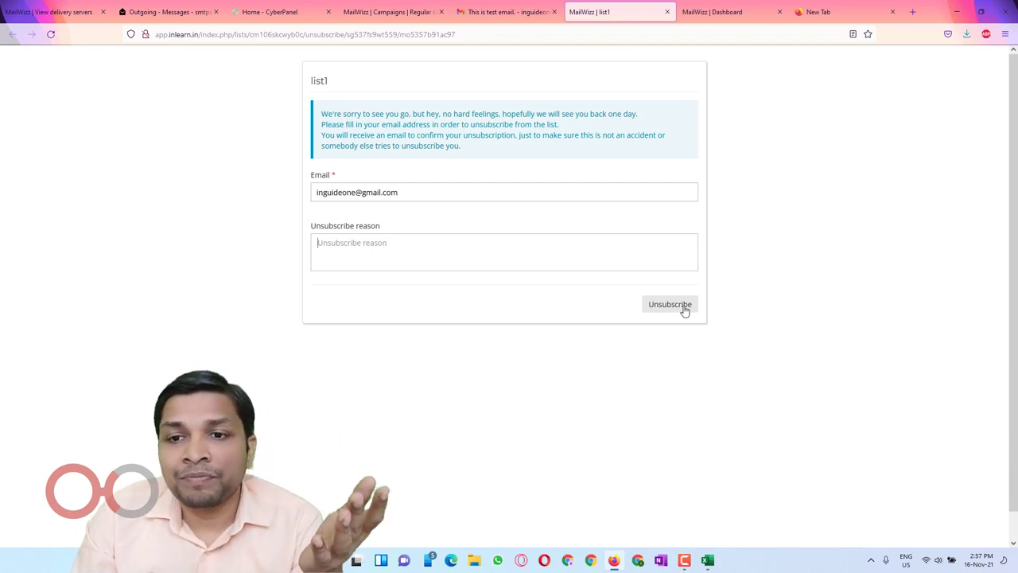
left_click(682, 306)
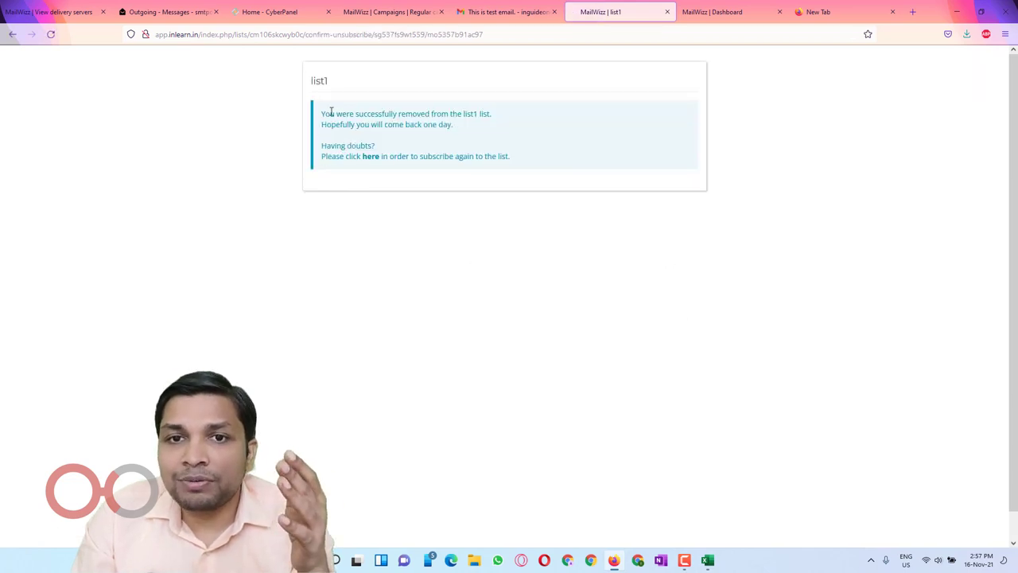
left_click_drag(329, 113, 464, 133)
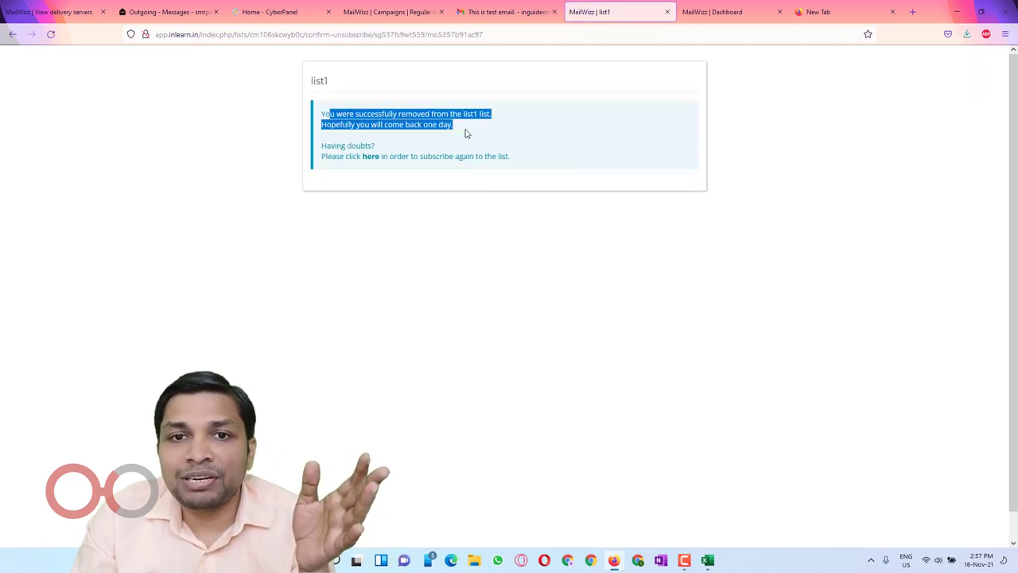
left_click(469, 137)
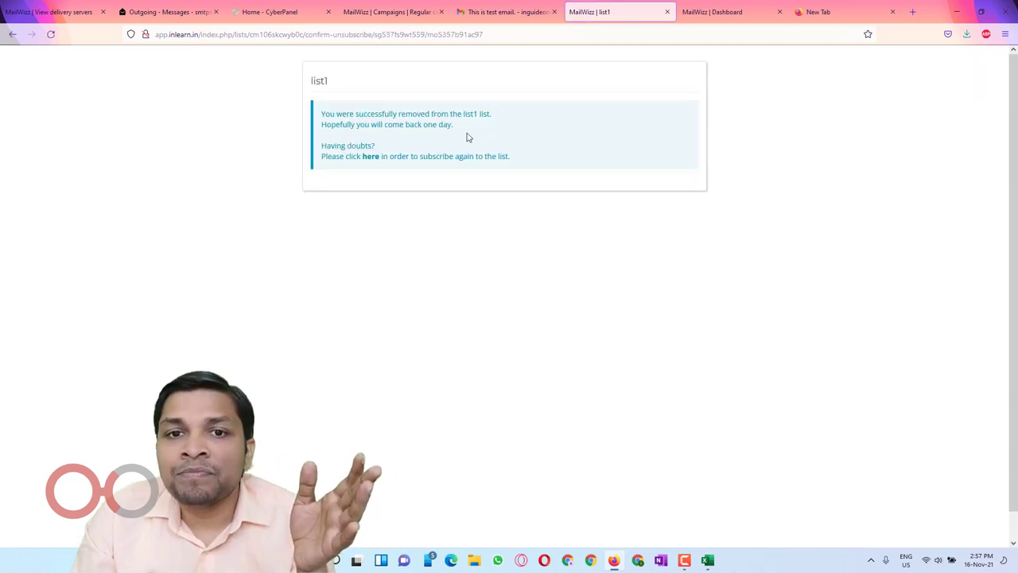
left_click(359, 9)
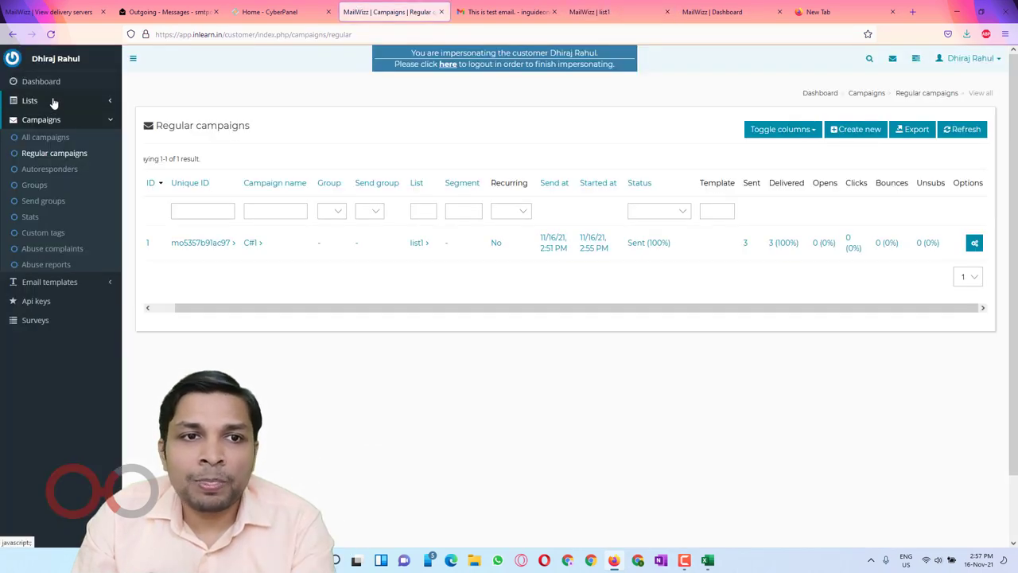
Step: Open the Lists page in a new tab and check list1's subscriber count of 2 / 3
left_click(55, 100)
middle_click(40, 119)
left_click(410, 8)
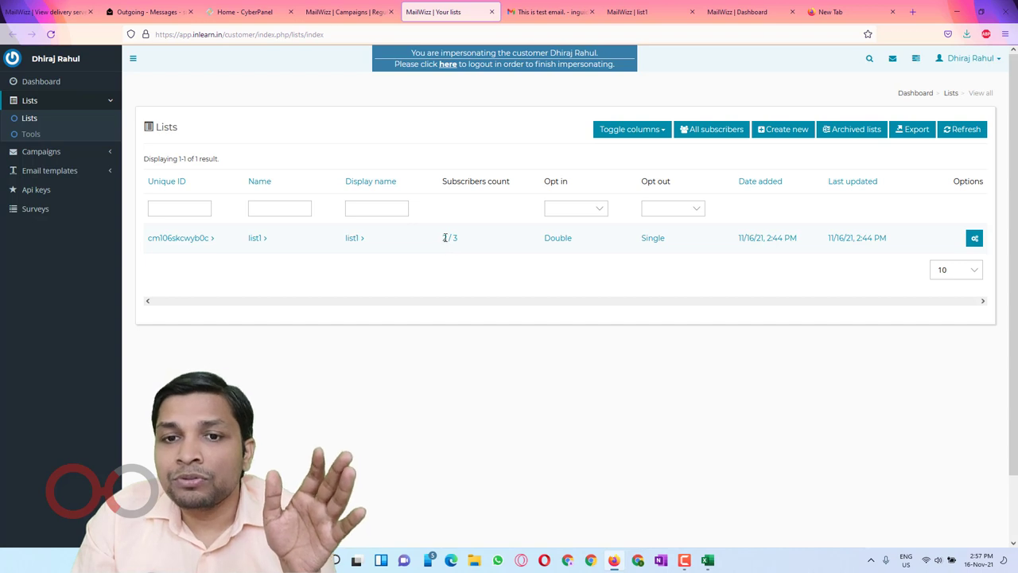
left_click_drag(435, 241, 454, 237)
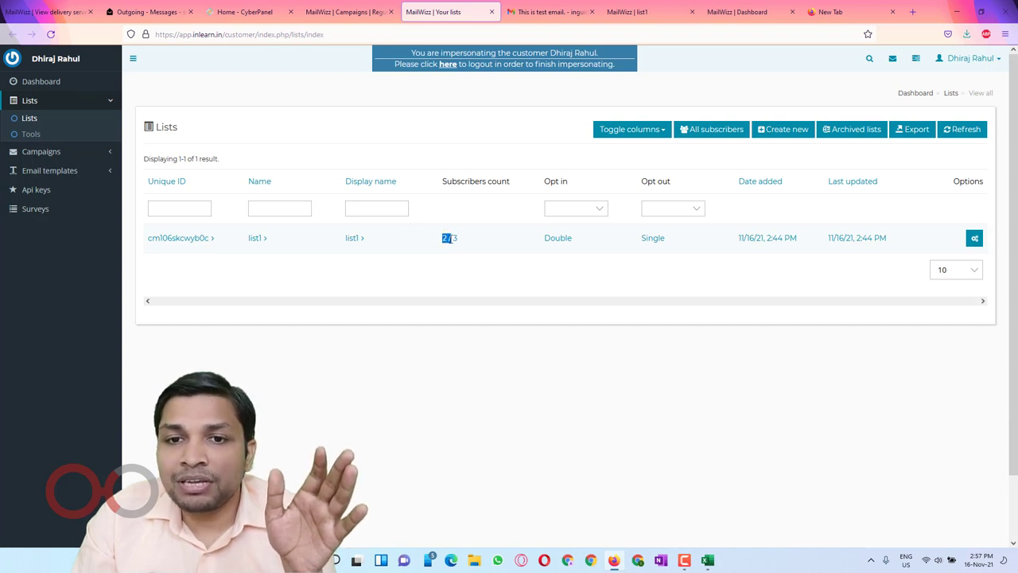
left_click(456, 237)
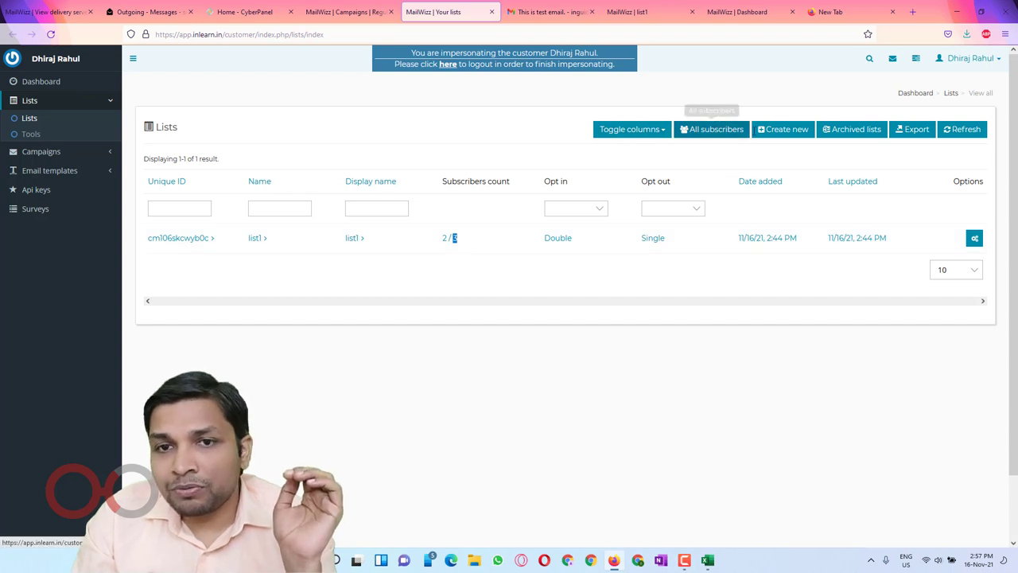
Step: View list1's subscribers, confirming one Confirmed and the test Gmail subscriber Unsubscribed
left_click(255, 236)
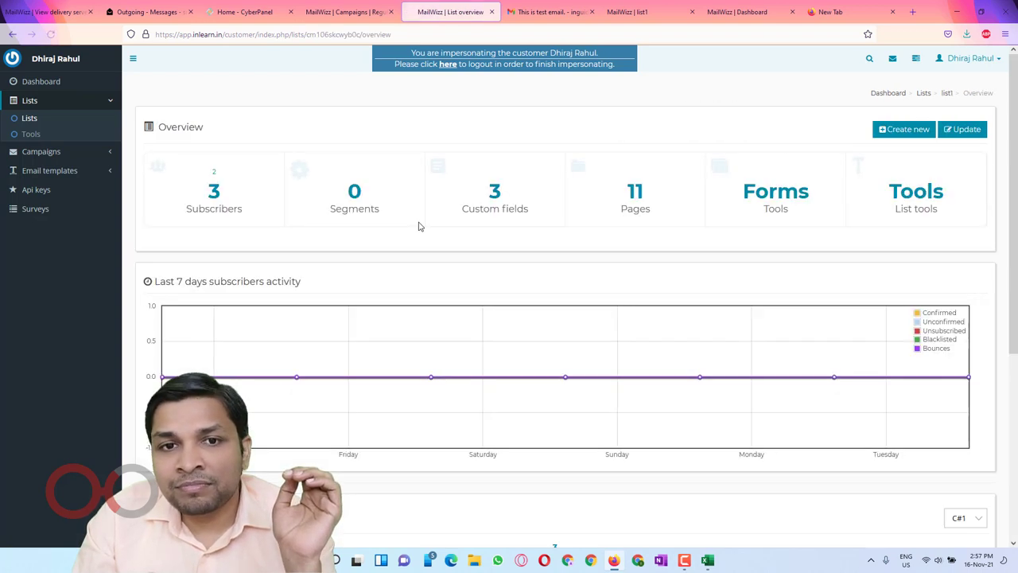
left_click(214, 192)
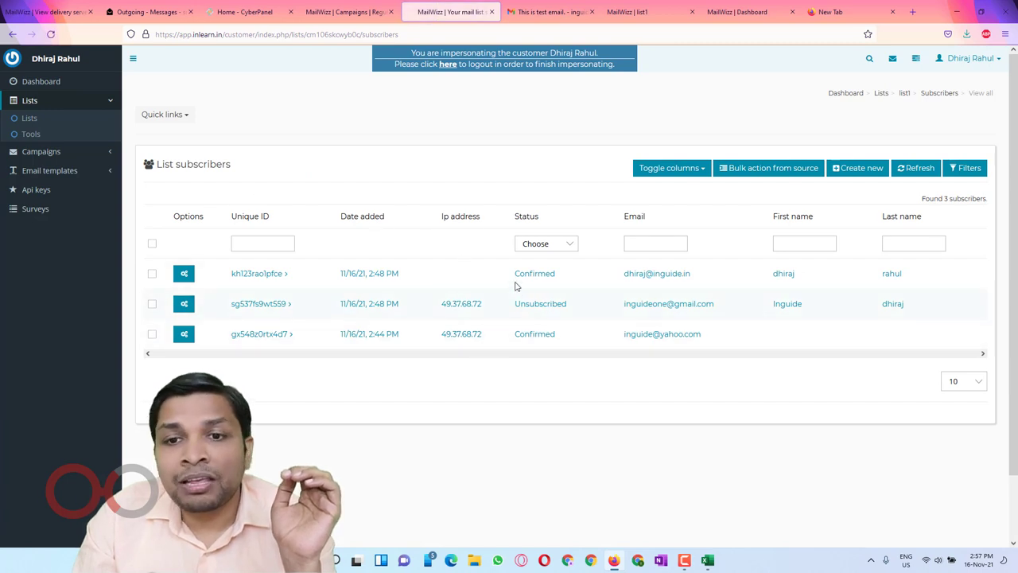
left_click_drag(510, 278, 563, 278)
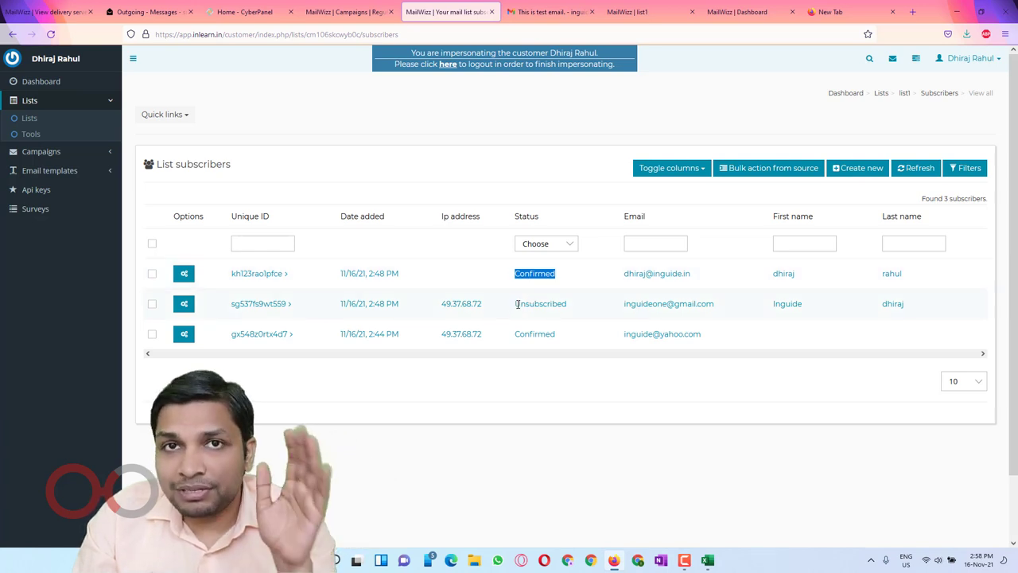
left_click_drag(516, 304, 574, 305)
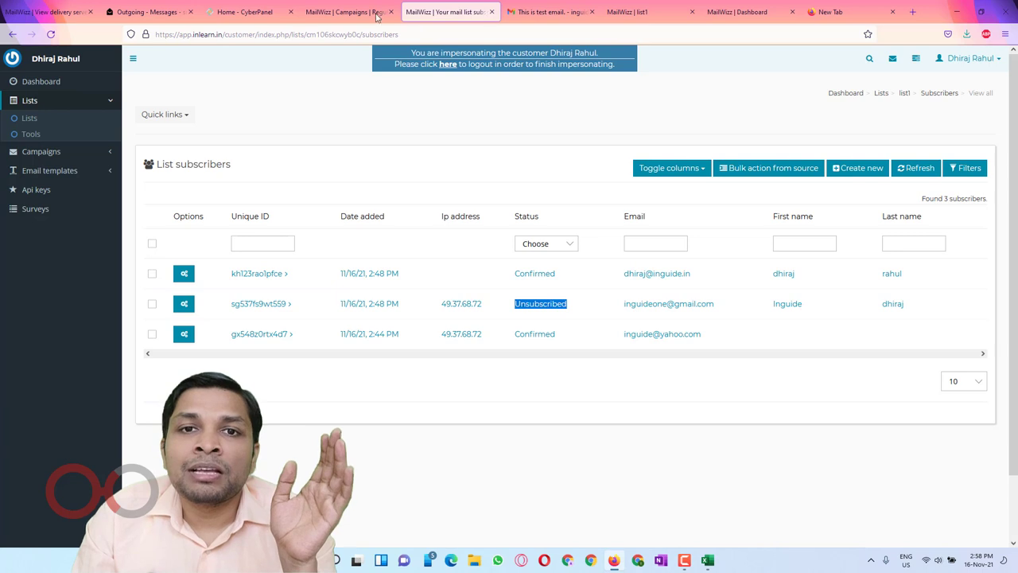
left_click(348, 12)
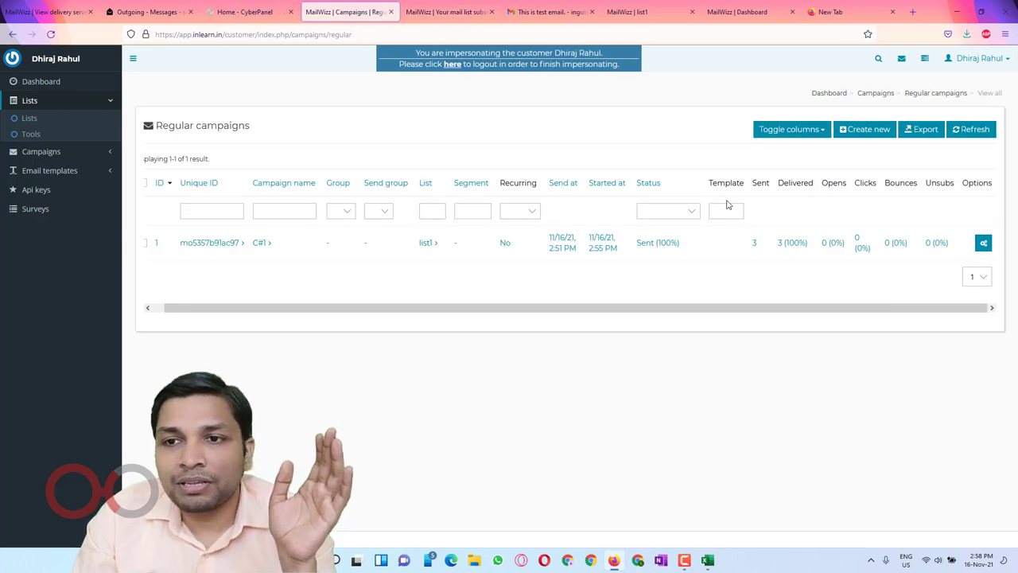
Step: Refresh the Regular campaigns to confirm C#1 has 0 opens and 0 clicks, then choose Create new
left_click(52, 35)
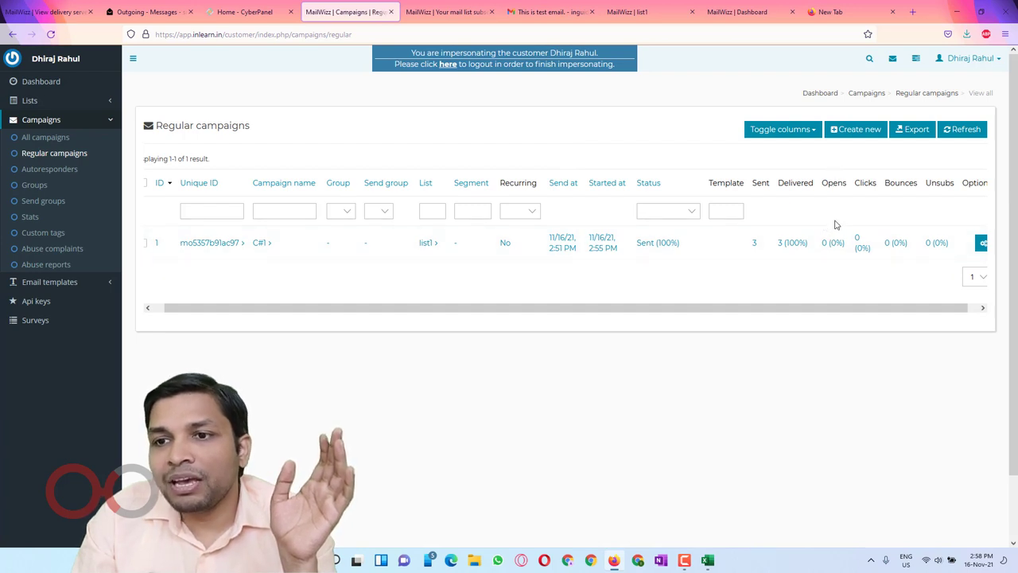
left_click_drag(820, 244, 943, 243)
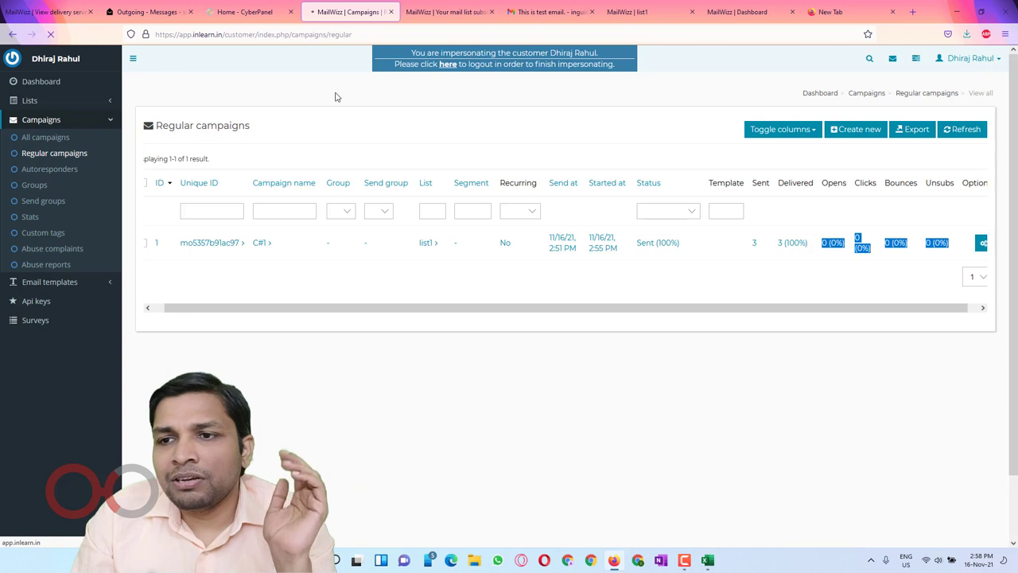
left_click(618, 175)
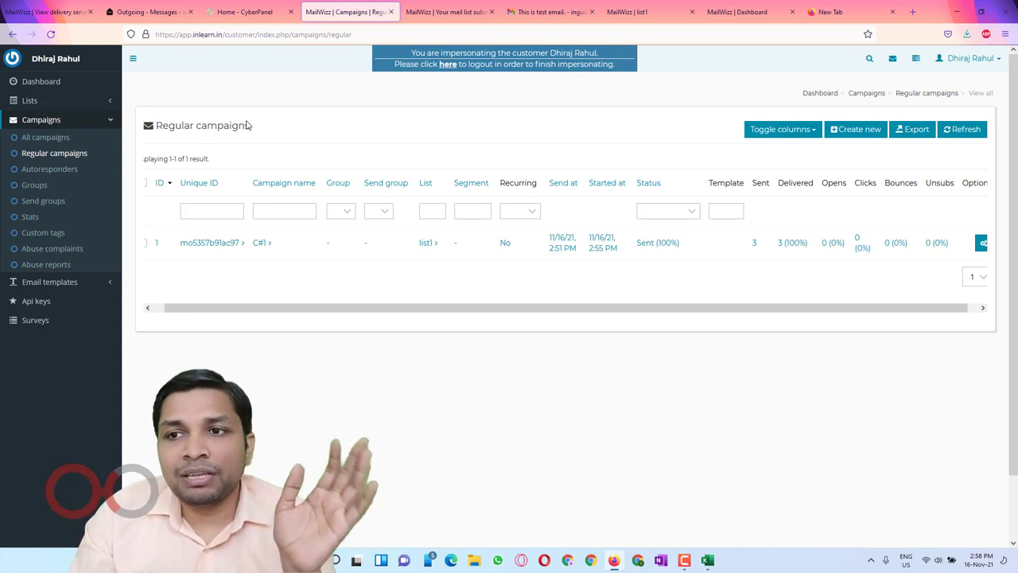
left_click(853, 131)
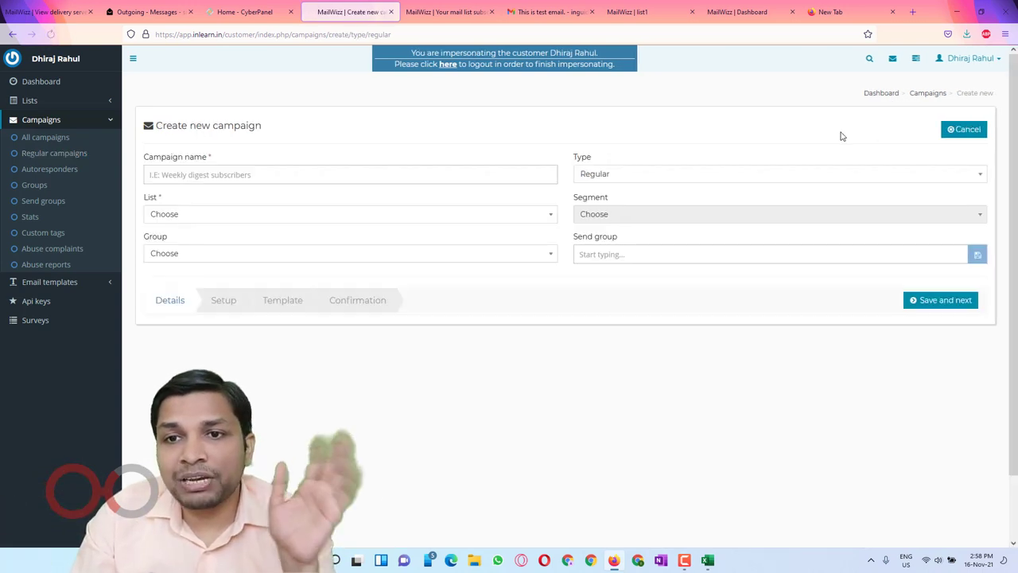
Step: Name the campaign 'c#2', assign it to list1, and save the details
left_click(338, 176)
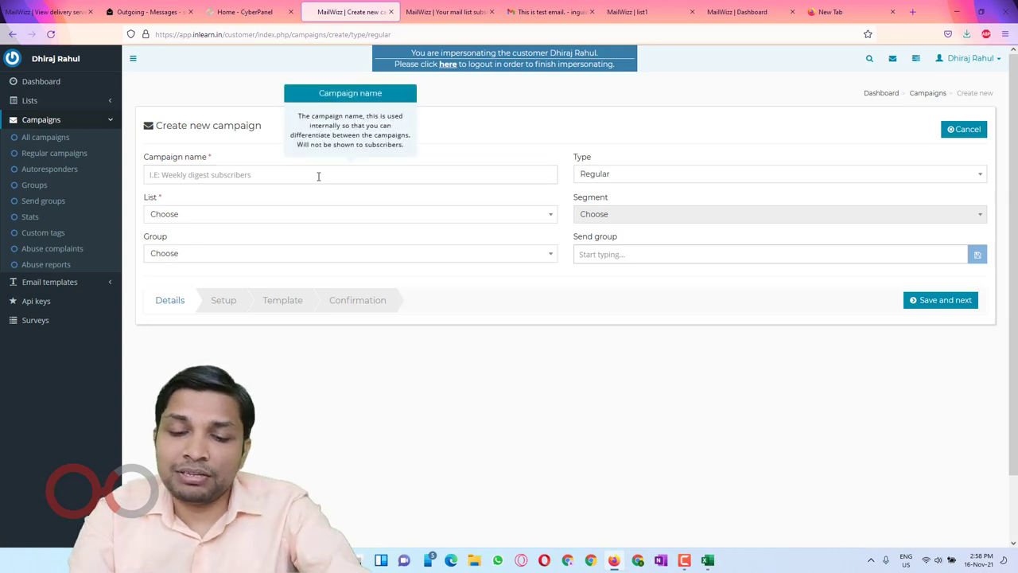
type("c#2")
left_click(295, 220)
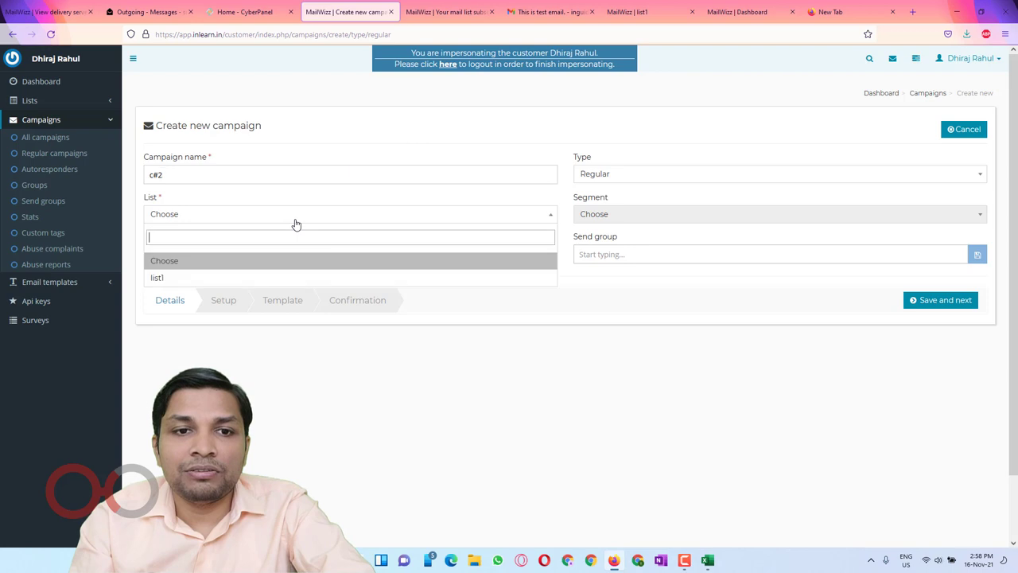
left_click(223, 282)
left_click(930, 300)
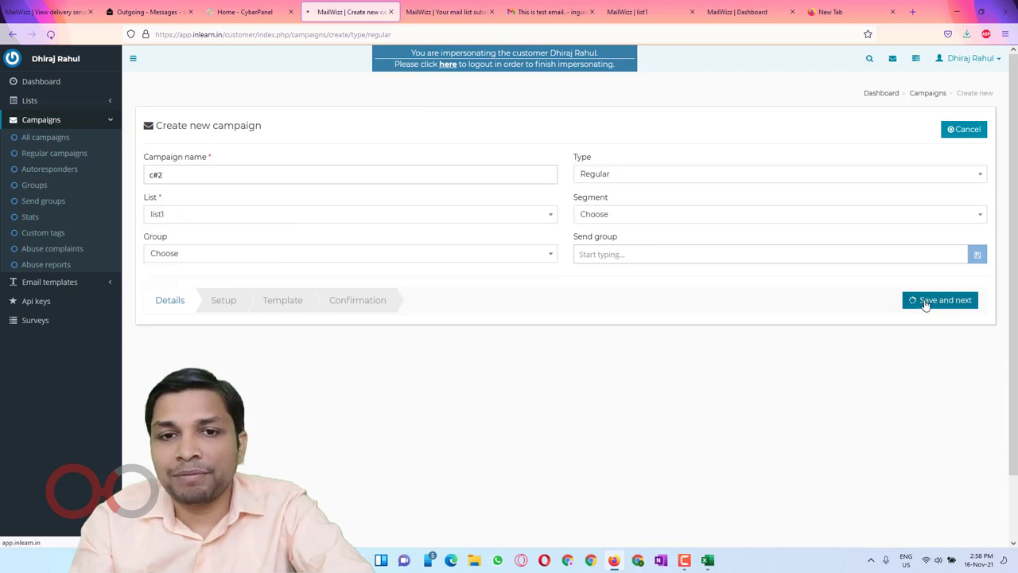
Step: Reveal the additional campaign options on the setup step
scroll(715, 278, "down", 2)
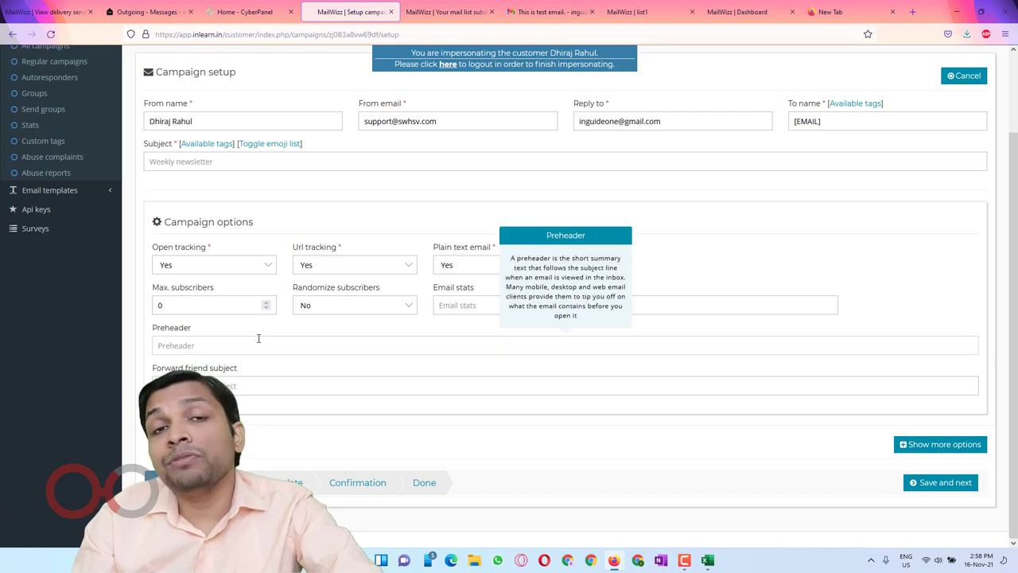
left_click(272, 388)
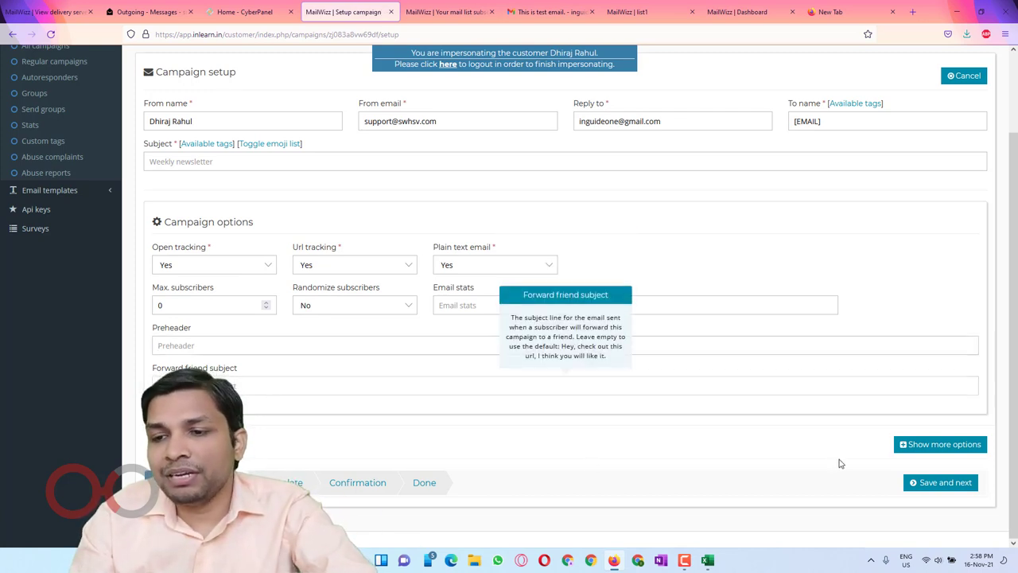
left_click(943, 447)
scroll(849, 266, "down", 5)
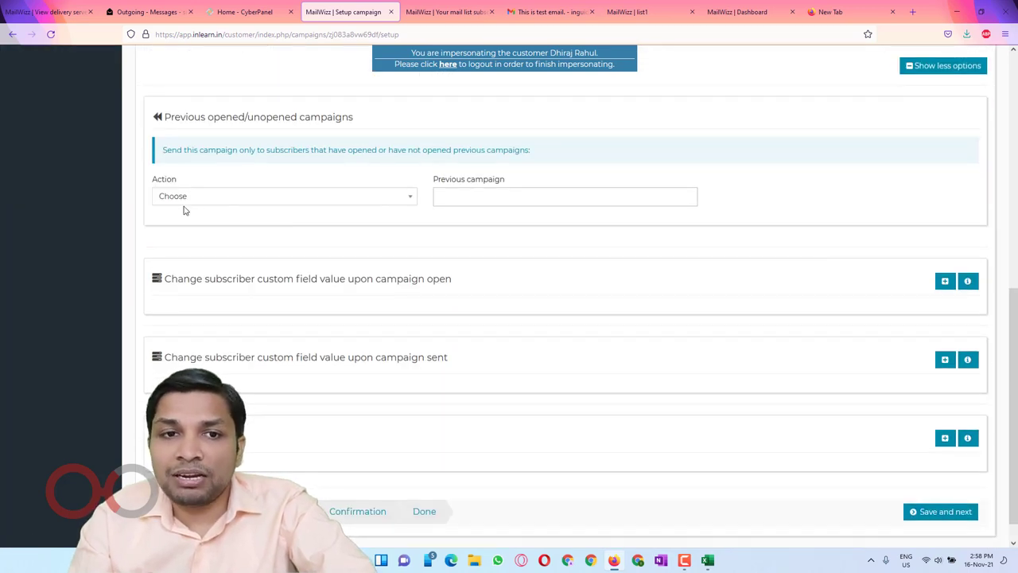
Step: Set the Previous opened/unopened campaigns Action to Unopen
left_click(264, 197)
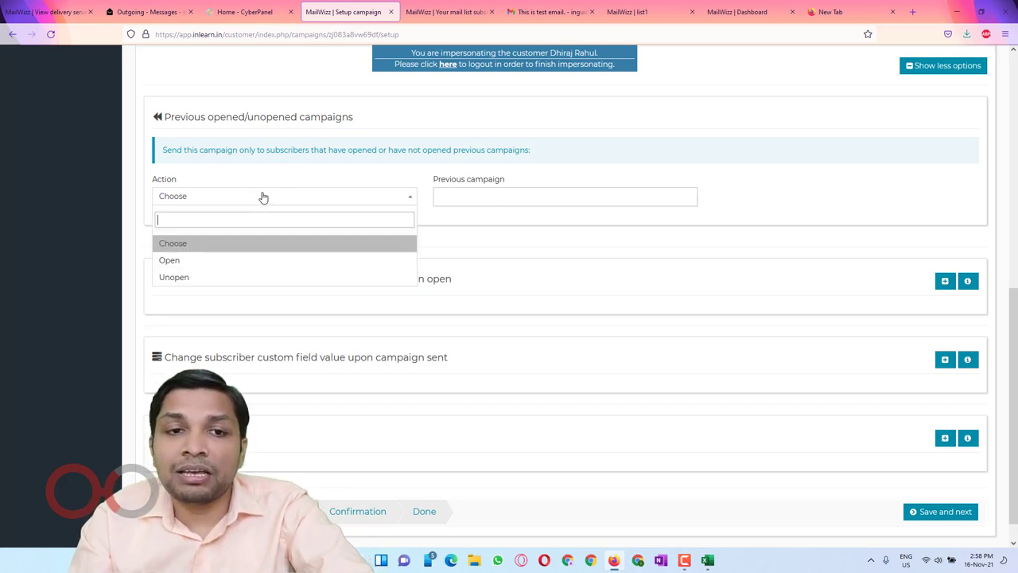
left_click(262, 260)
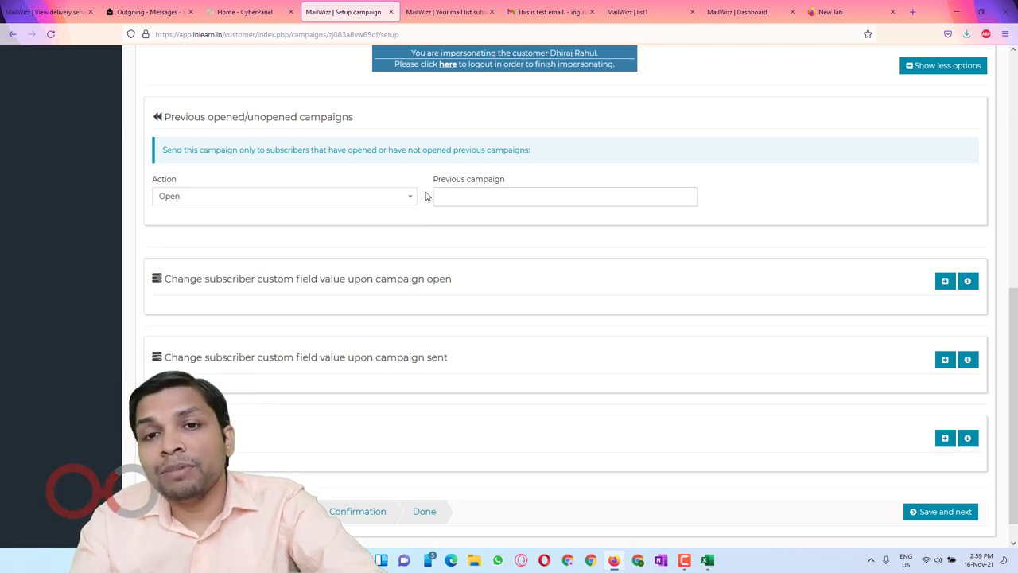
left_click(472, 192)
left_click(363, 198)
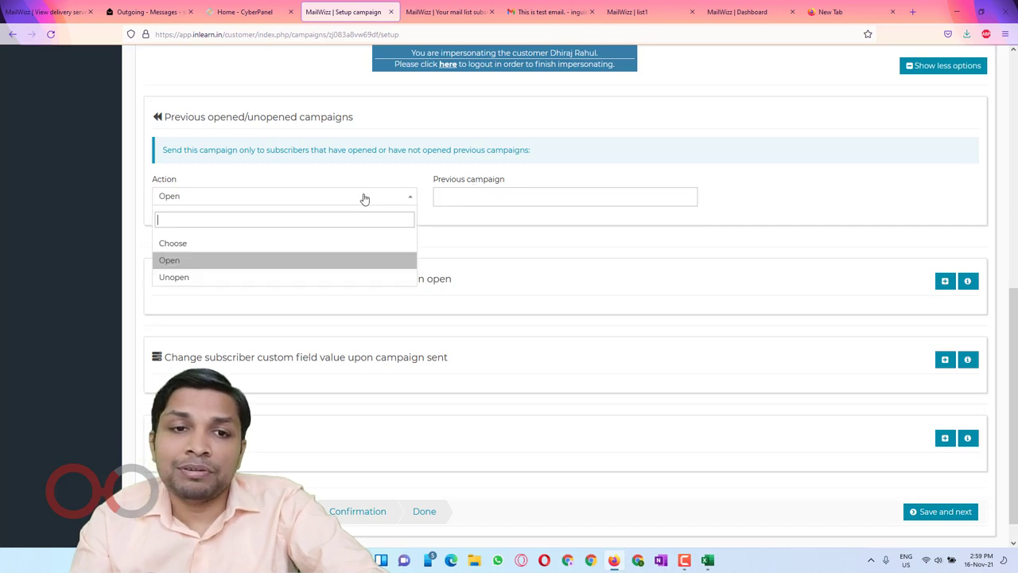
left_click(306, 277)
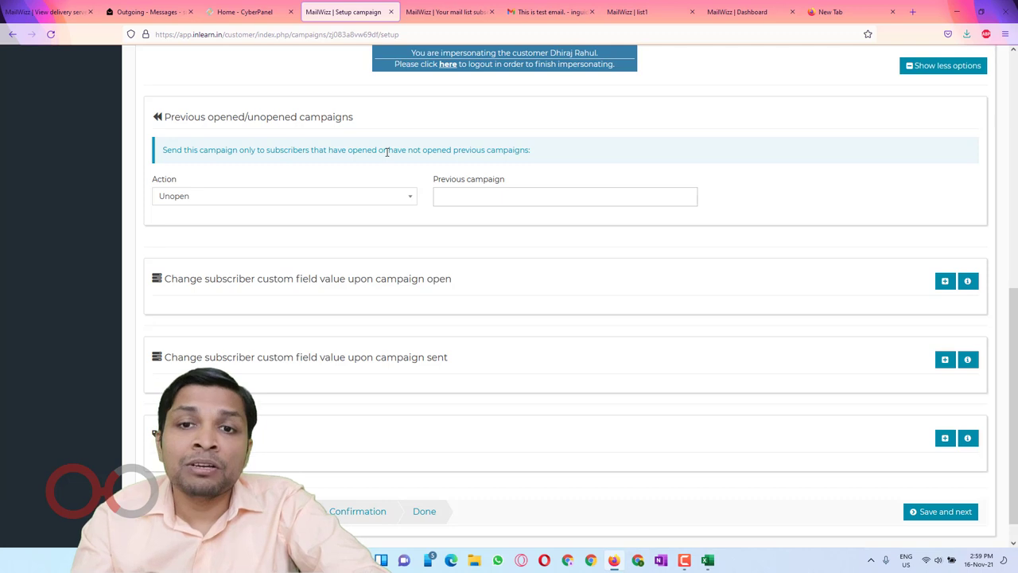
left_click(470, 197)
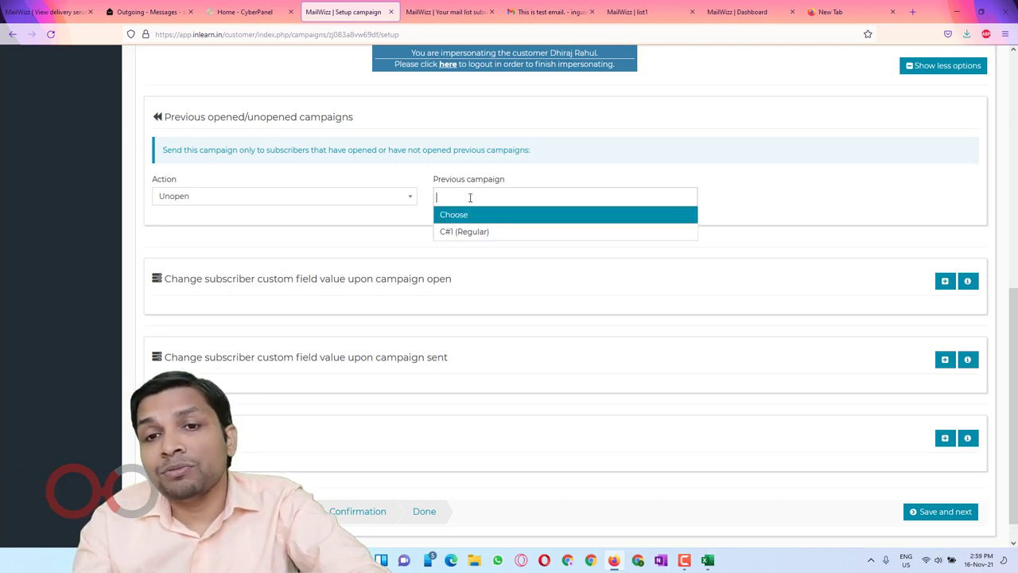
left_click(768, 184)
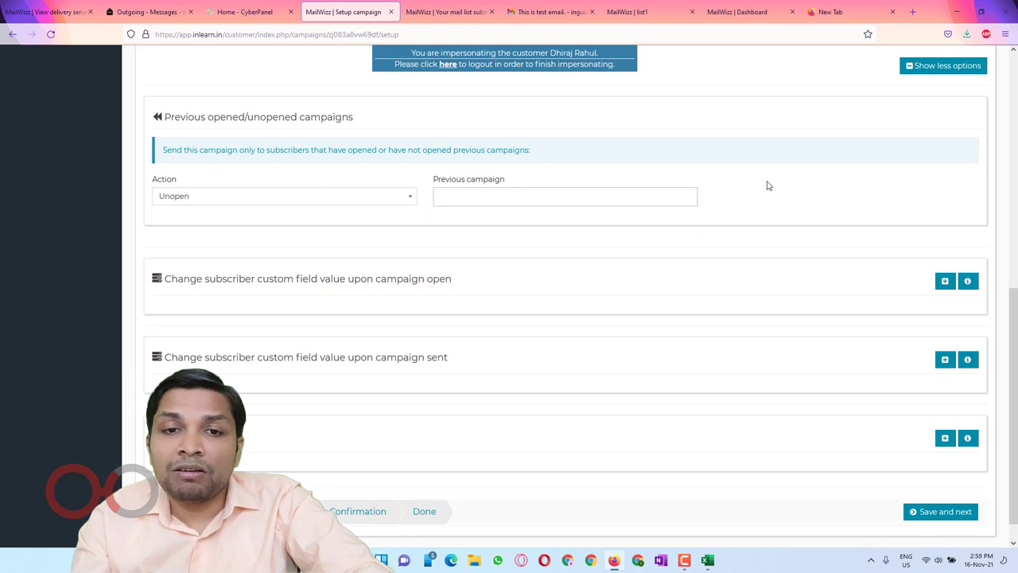
scroll(377, 286, "down", 1)
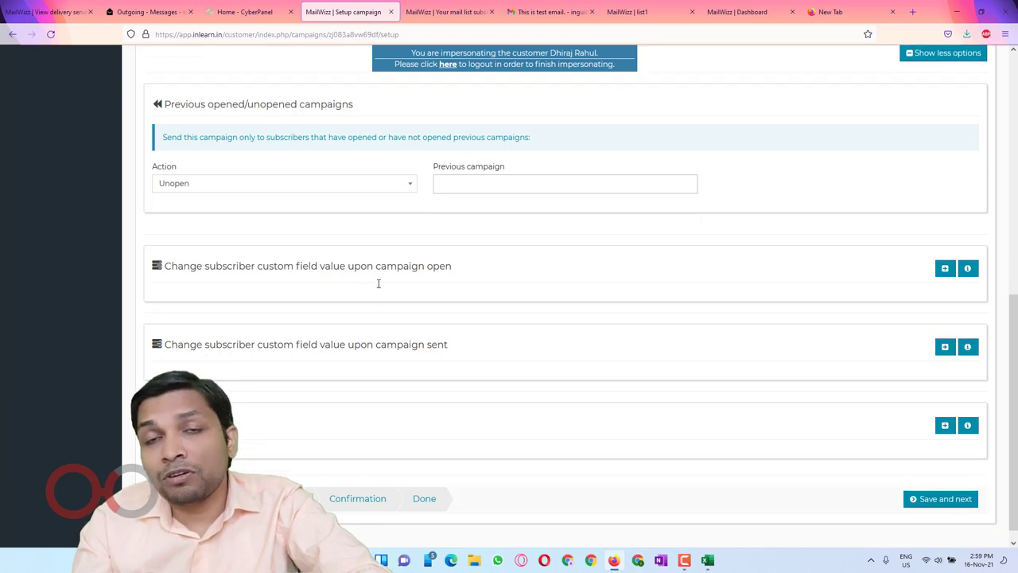
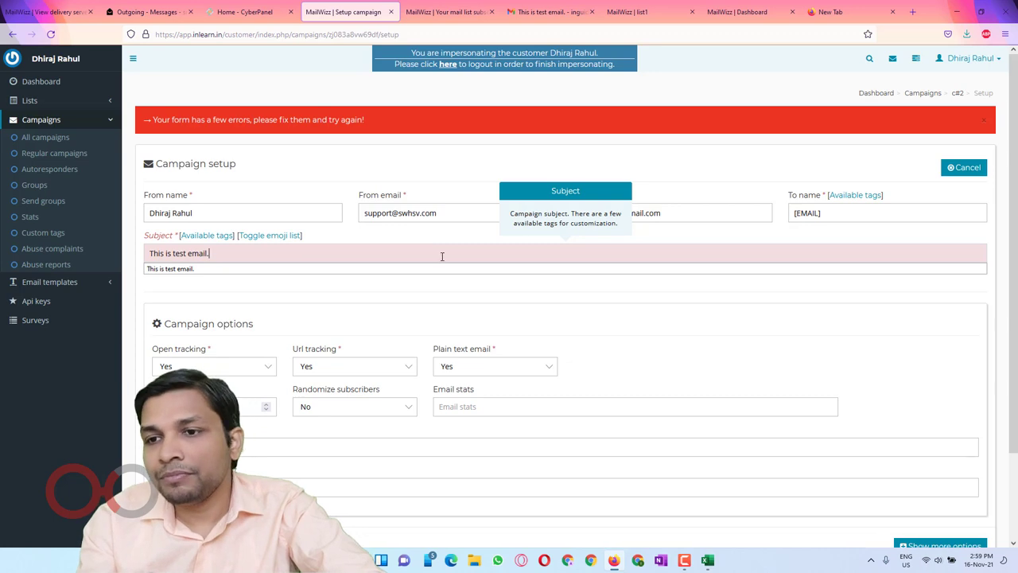
Step: Save the campaign setup, switch to the plain rich-text editor, and enter 'This is testing'
scroll(442, 256, "down", 3)
left_click(907, 482)
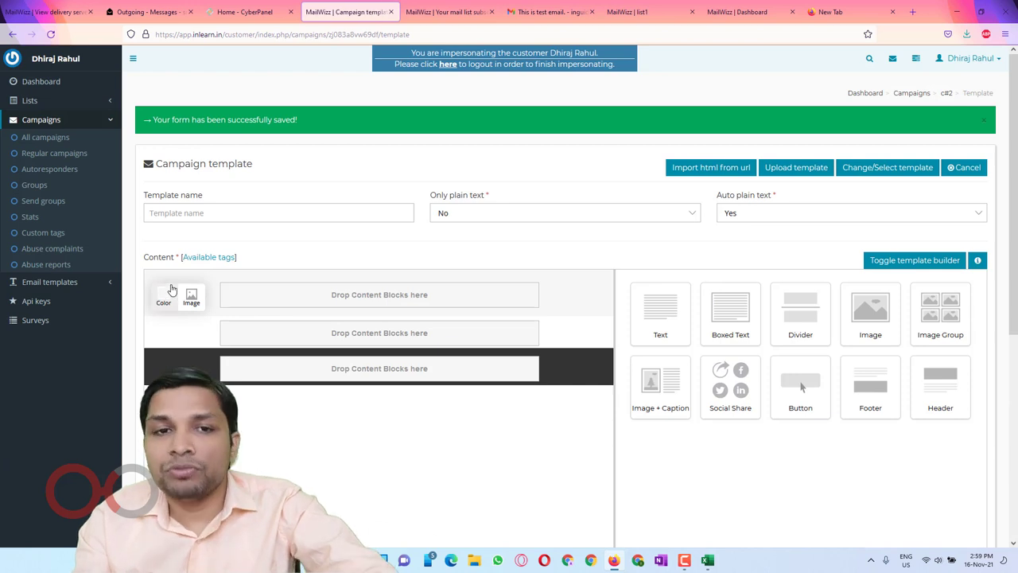
scroll(597, 278, "down", 2)
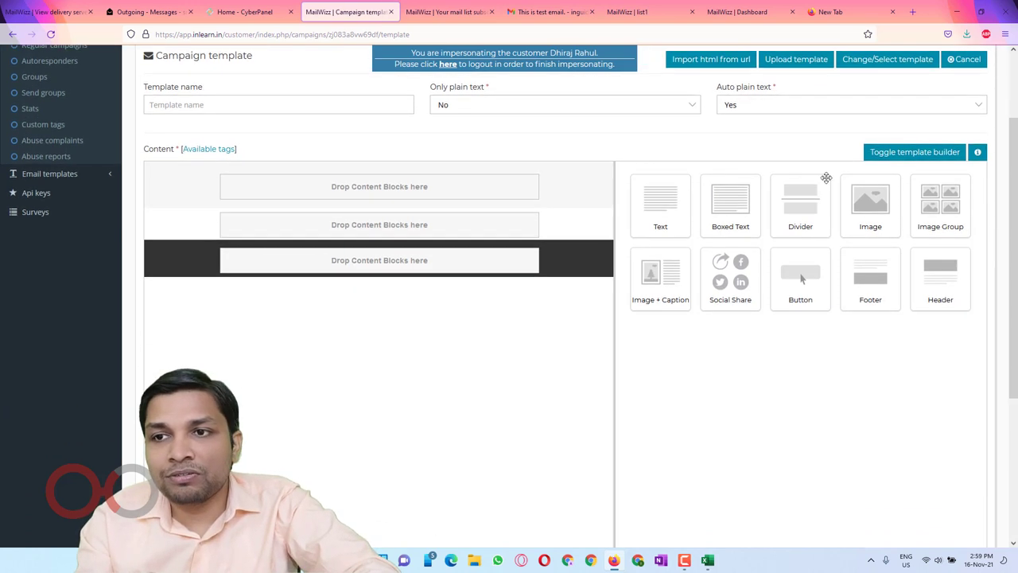
left_click(938, 152)
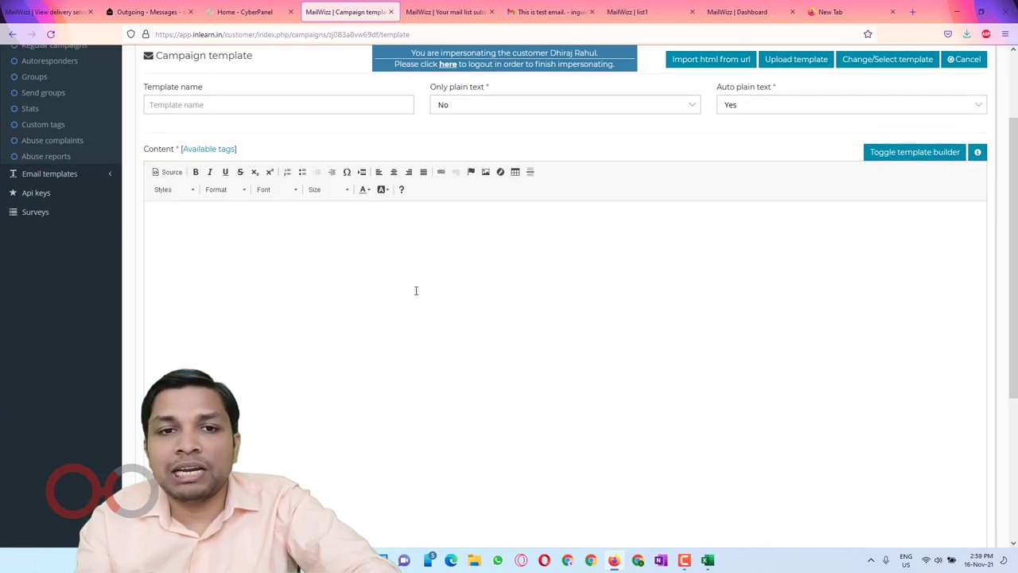
scroll(415, 290, "up", 1)
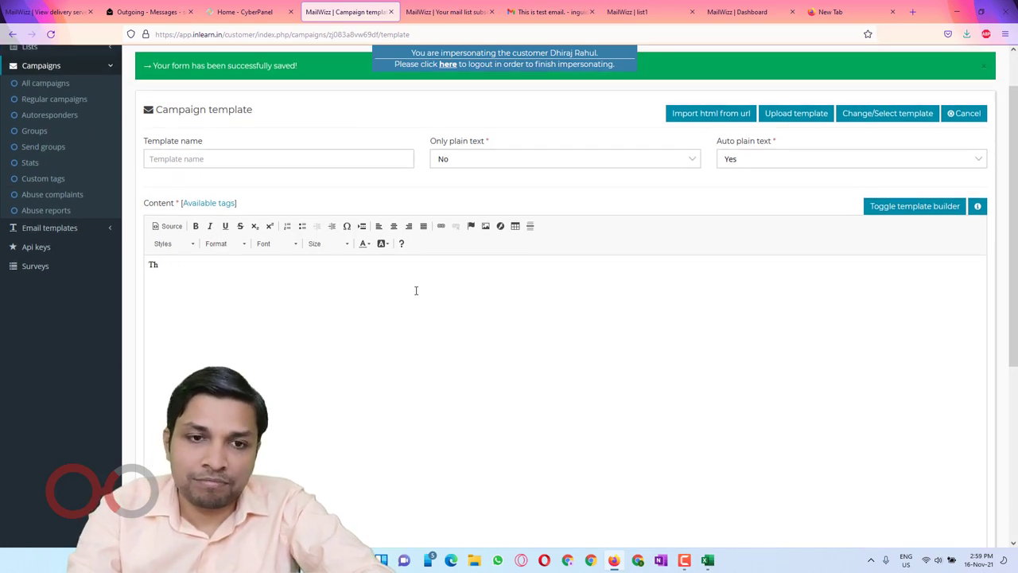
type("This is testing")
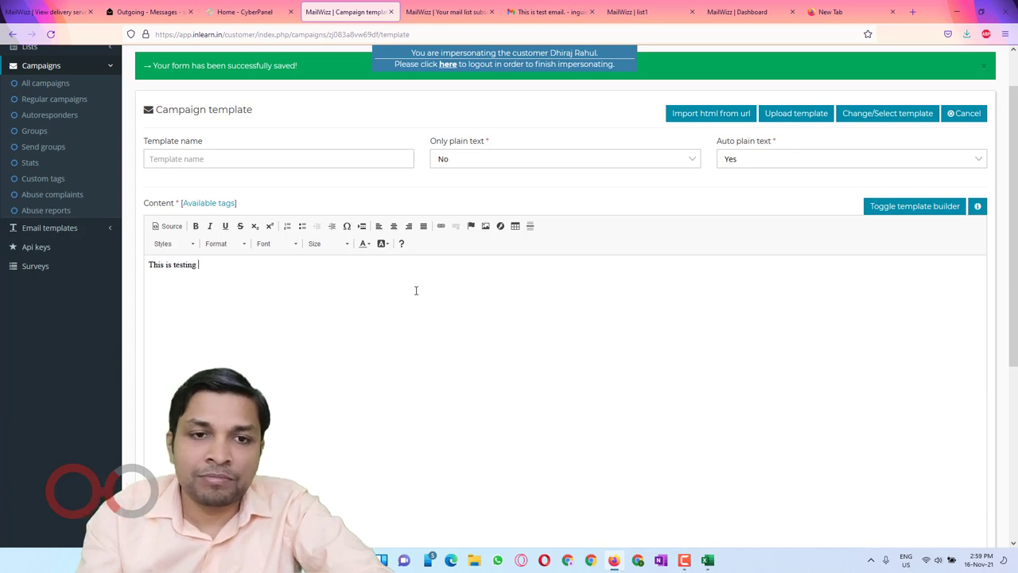
scroll(415, 290, "down", 5)
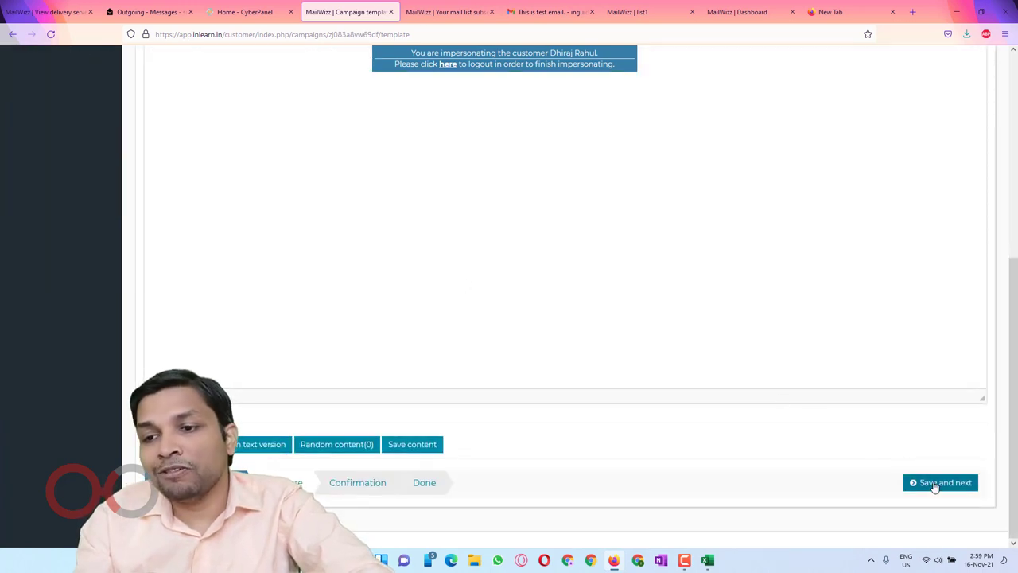
Step: Try saving the template and copy the missing required tags from the error notice
left_click(932, 484)
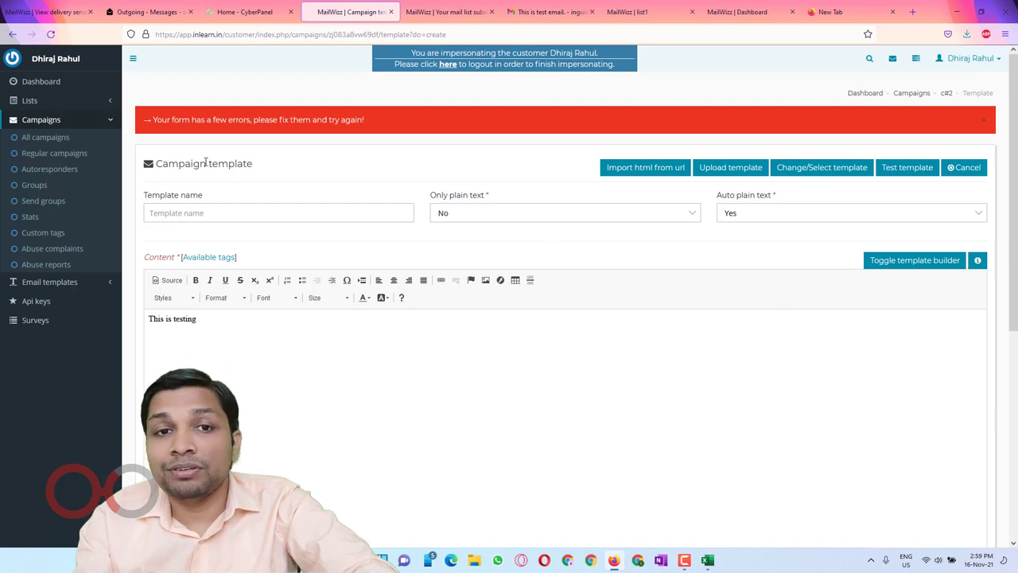
left_click_drag(211, 121, 385, 119)
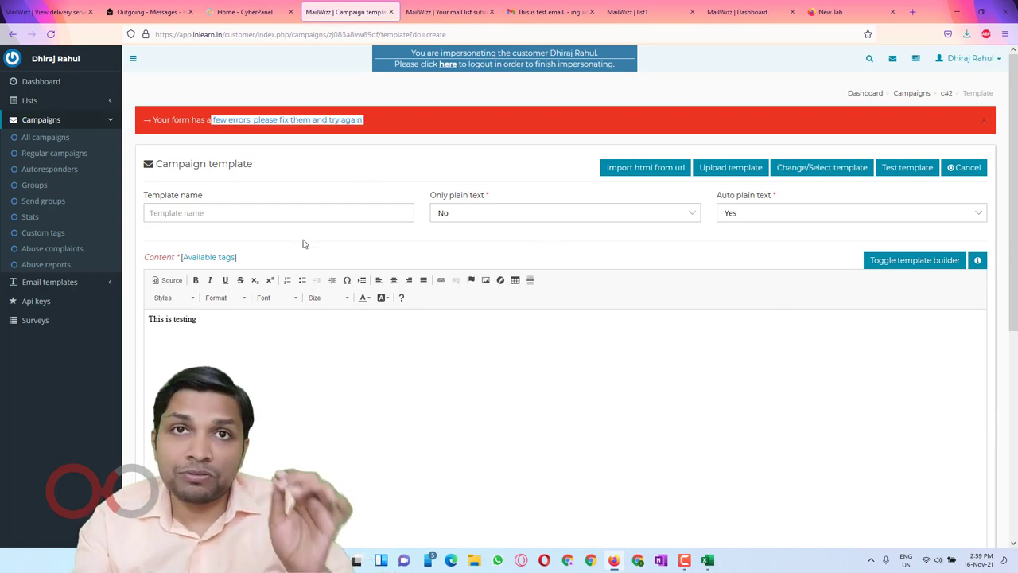
scroll(414, 247, "down", 5)
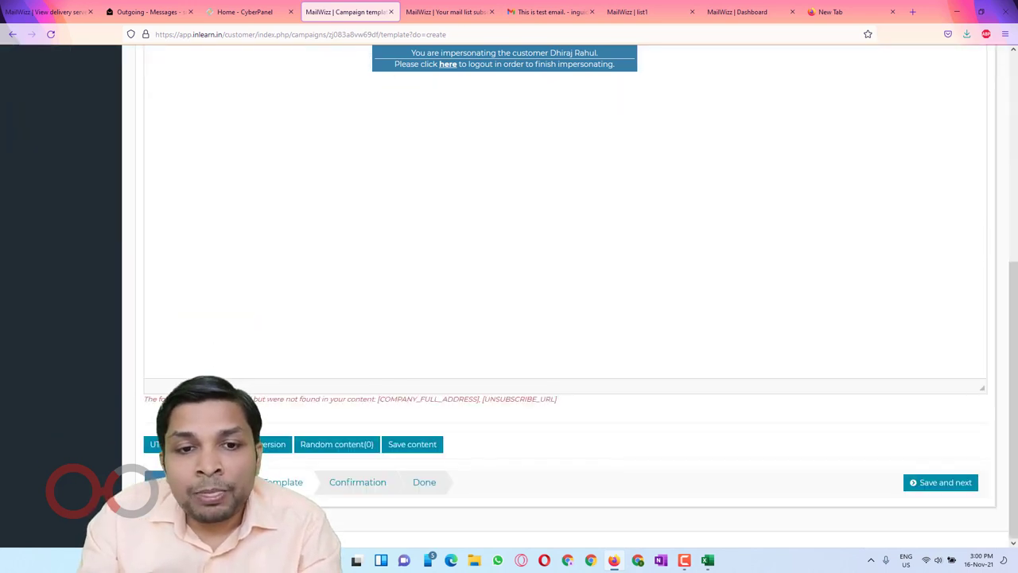
left_click_drag(254, 395, 371, 399)
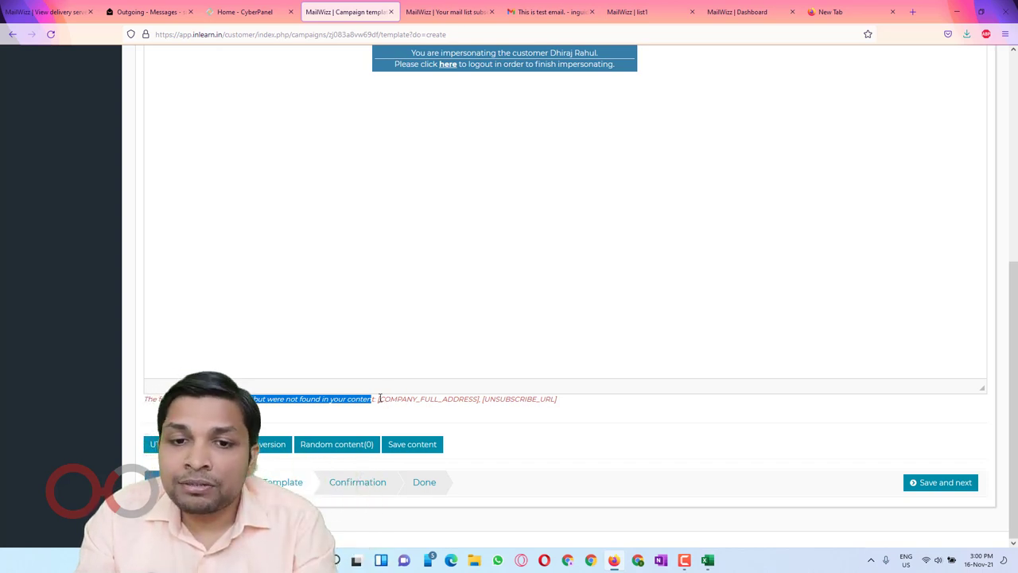
left_click_drag(379, 398, 565, 406)
key("ctrl+c")
Step: Paste [COMPANY_FULL_ADDRESS] and [UNSUBSCRIBE_URL] on separate lines below the text and save
scroll(540, 356, "up", 5)
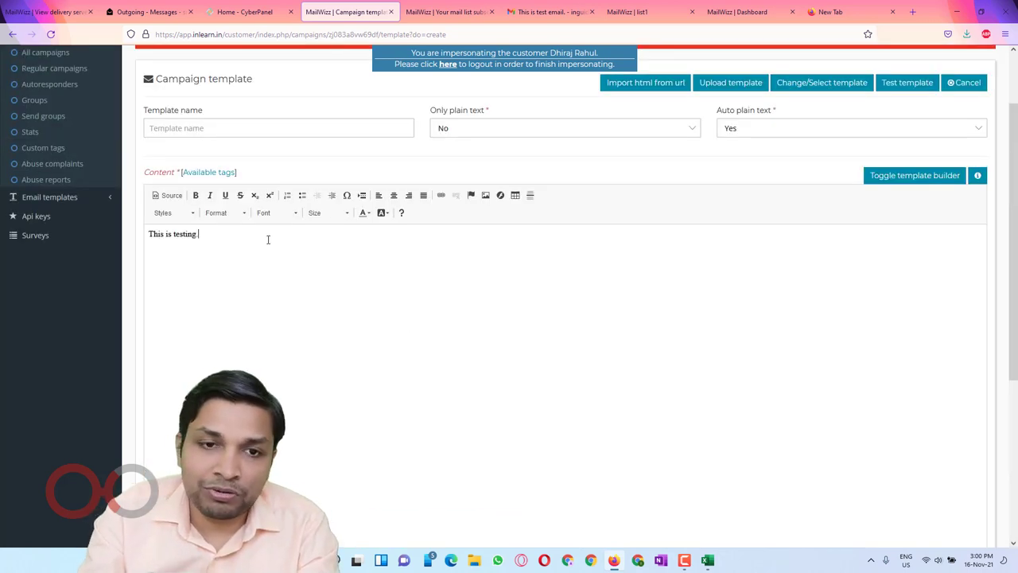
key("Return")
key("ctrl+v")
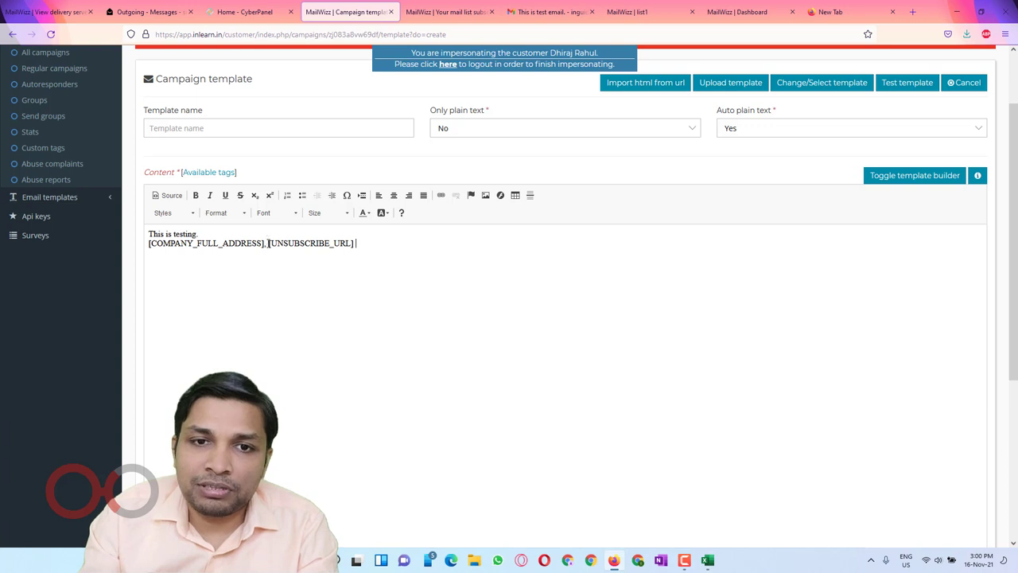
left_click(268, 242)
key("Return")
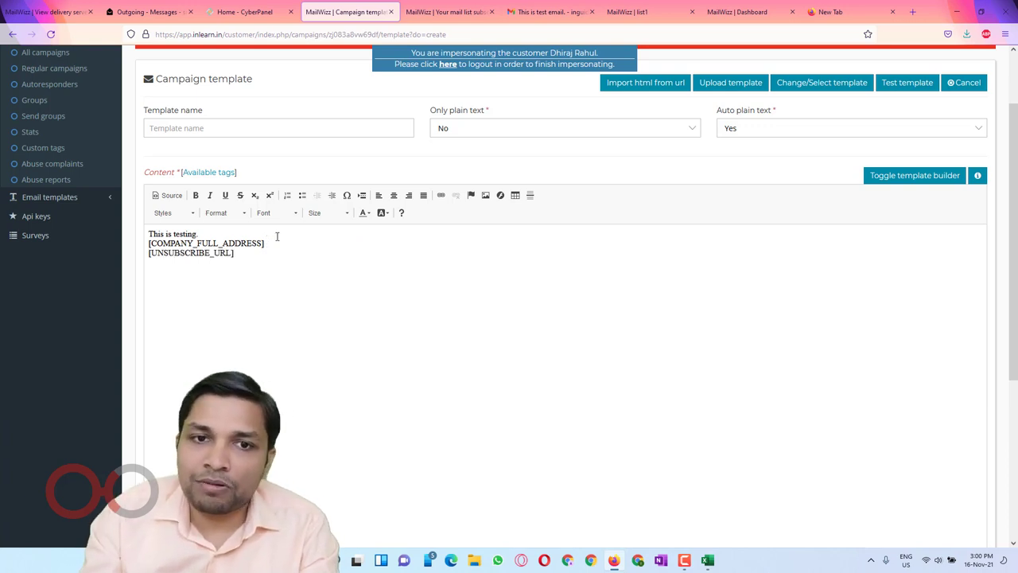
scroll(275, 234, "down", 5)
left_click(956, 488)
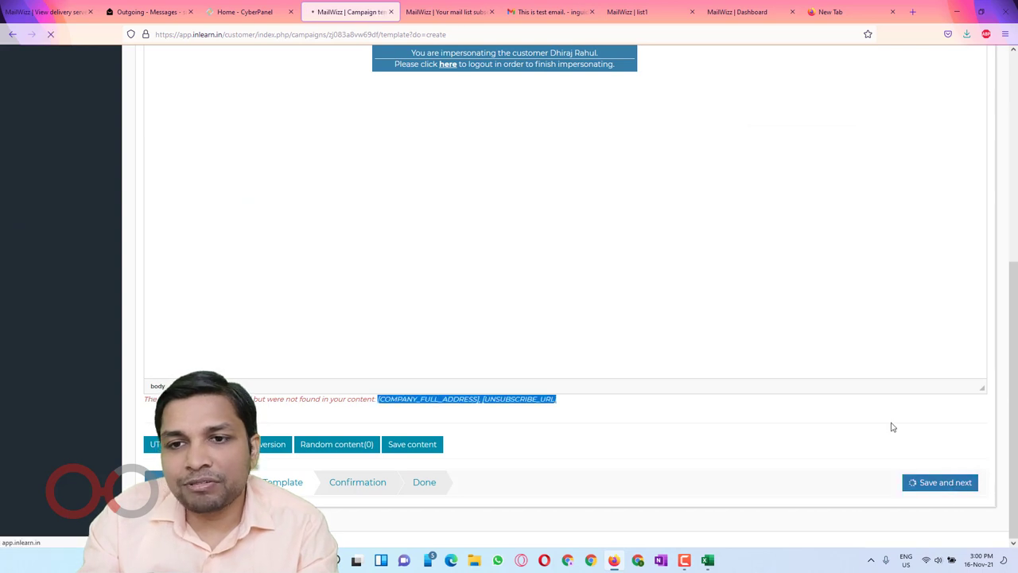
Step: Send campaign c#2 from the confirmation page and return to the delivery servers list
left_click(941, 455)
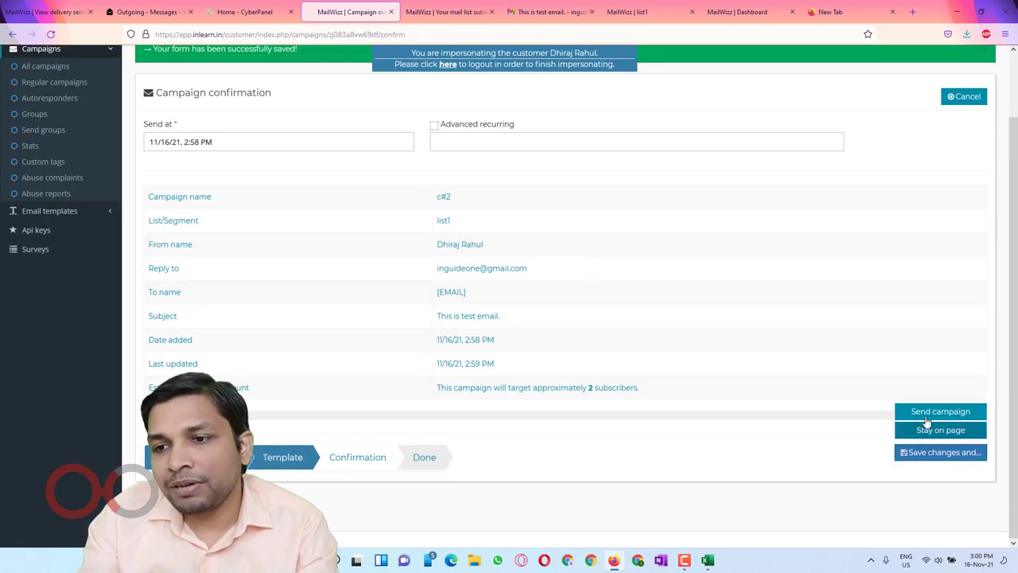
left_click(929, 414)
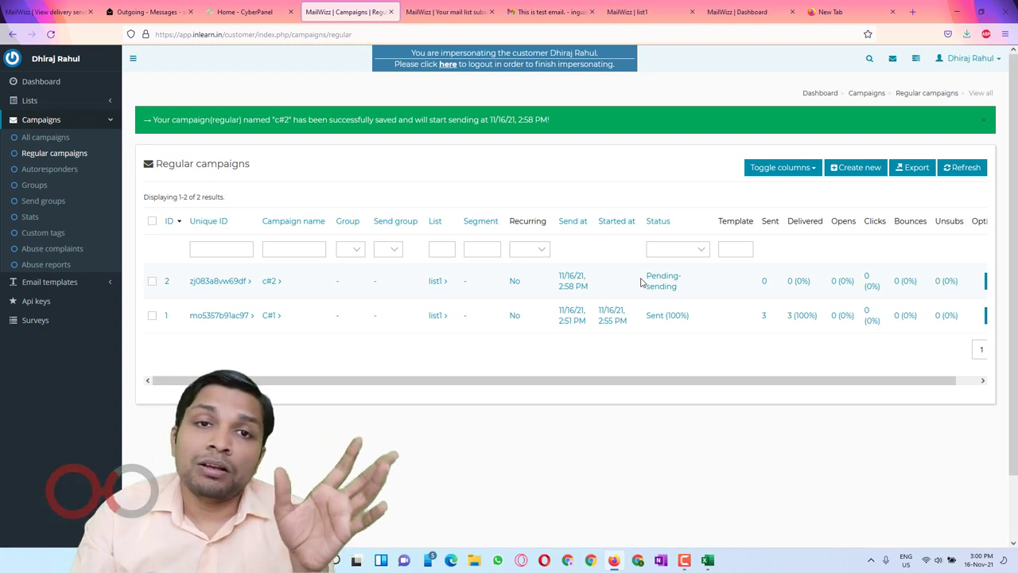
left_click(32, 12)
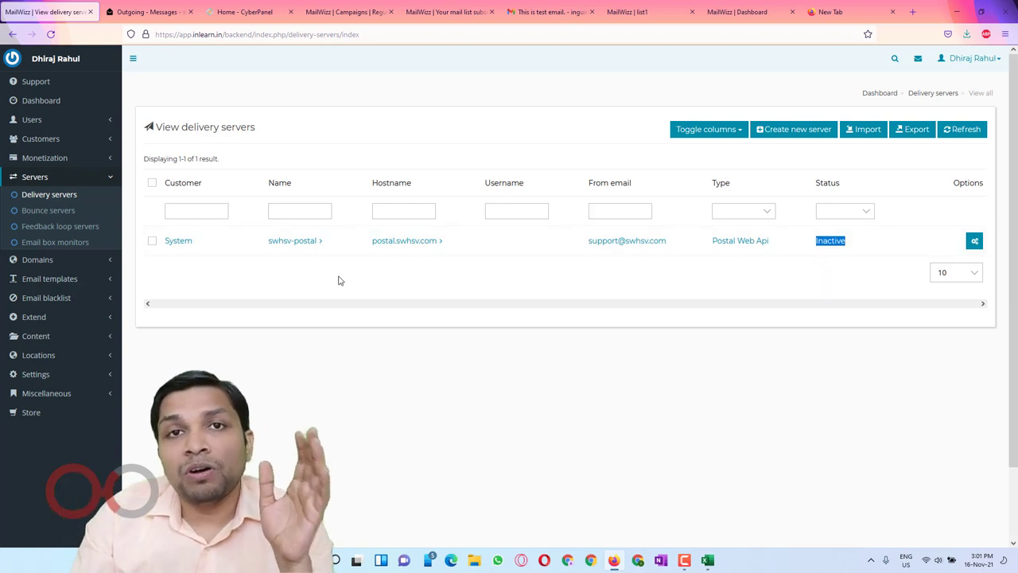
Step: Open a blank create-bounce-server form, then bring up CyberPanel in the other tab
left_click(46, 211)
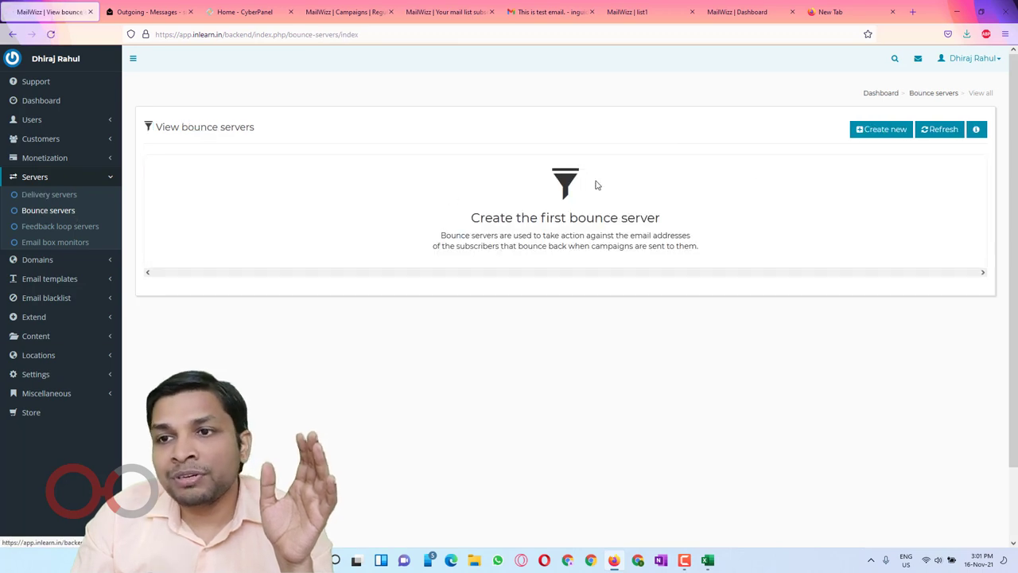
left_click(875, 132)
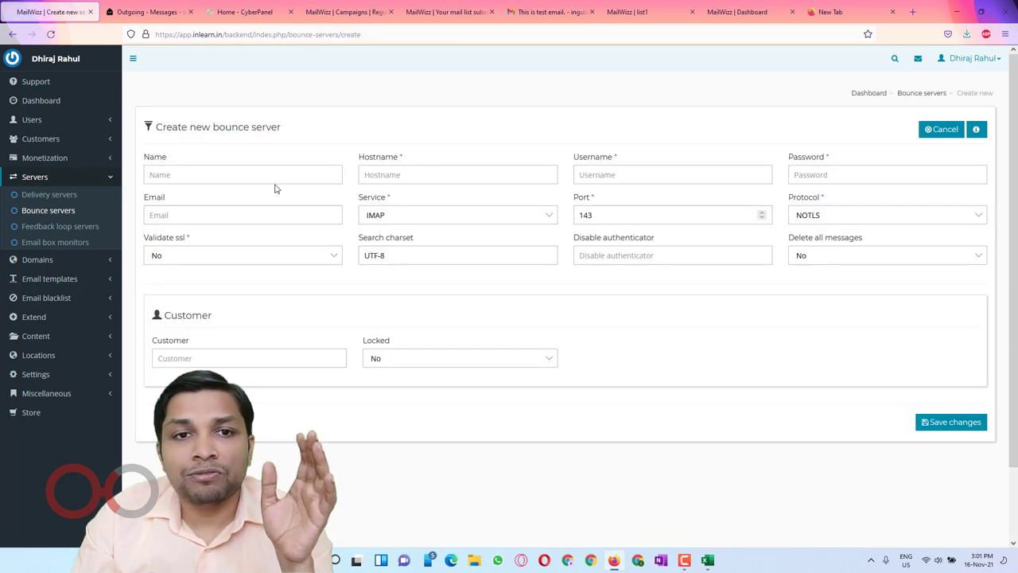
left_click(232, 174)
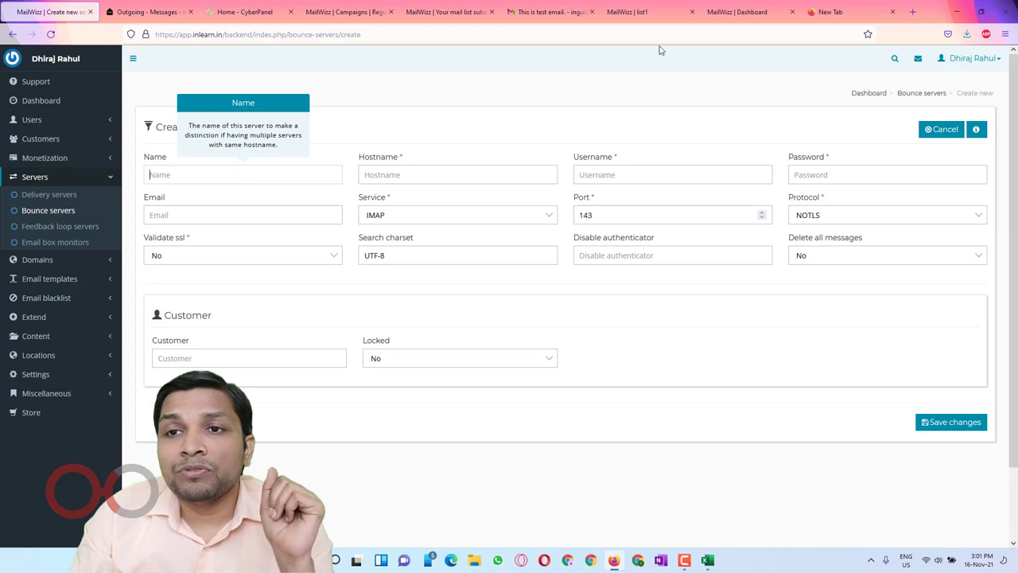
left_click(449, 172)
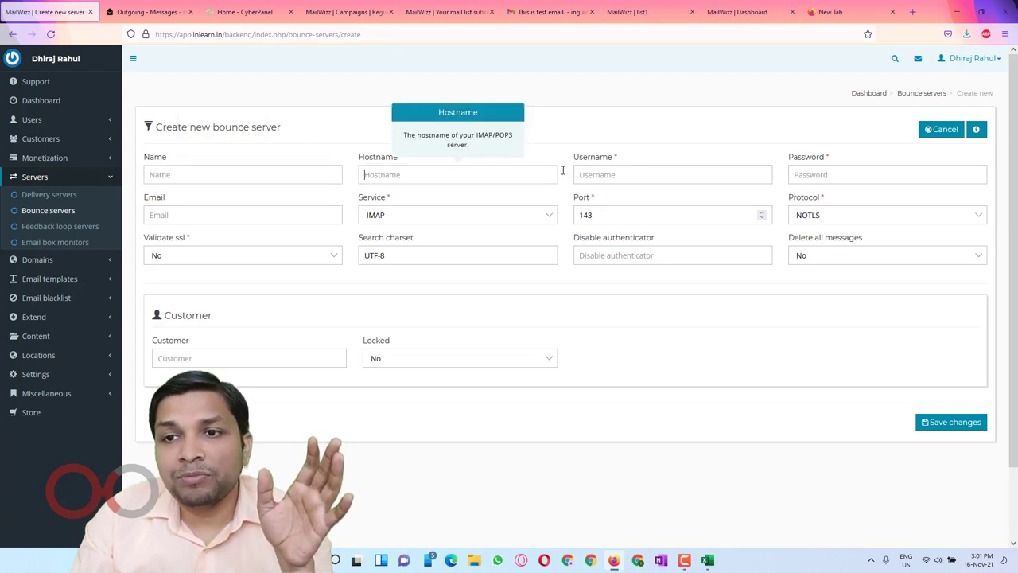
left_click(600, 172)
left_click(814, 175)
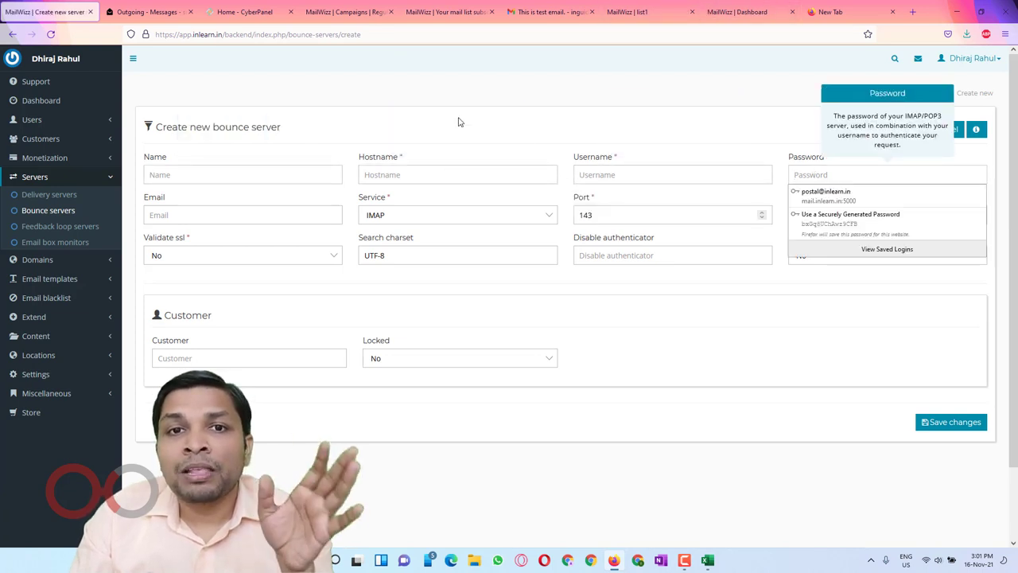
left_click(239, 12)
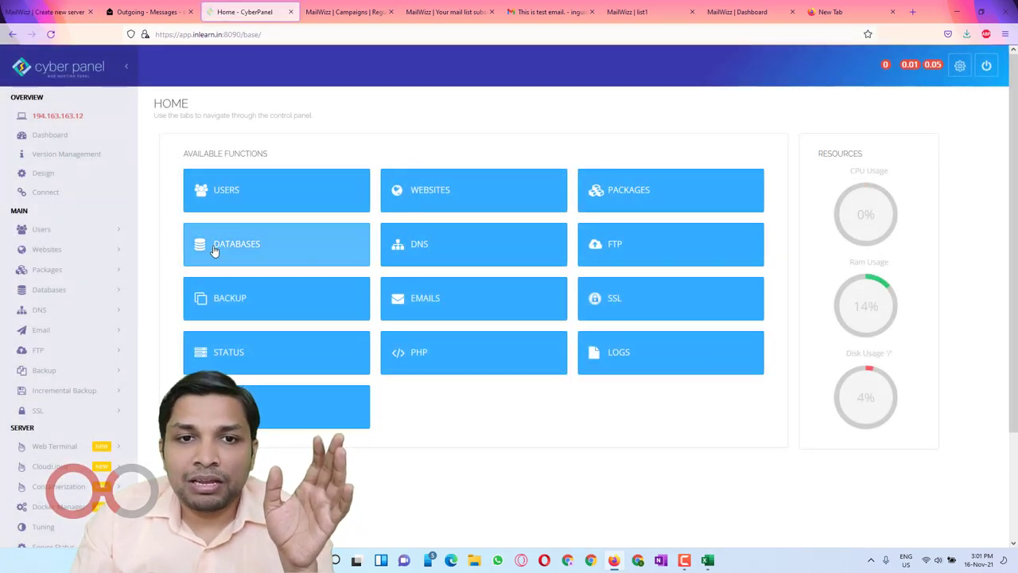
Step: Start a new CyberPanel email account on the app.inlearn.in website
left_click(424, 299)
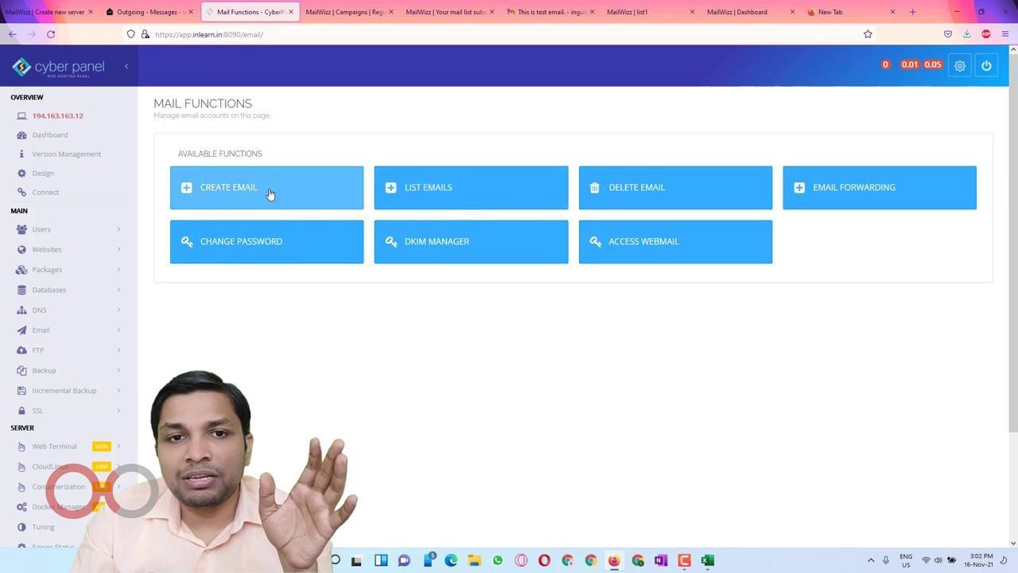
left_click(269, 194)
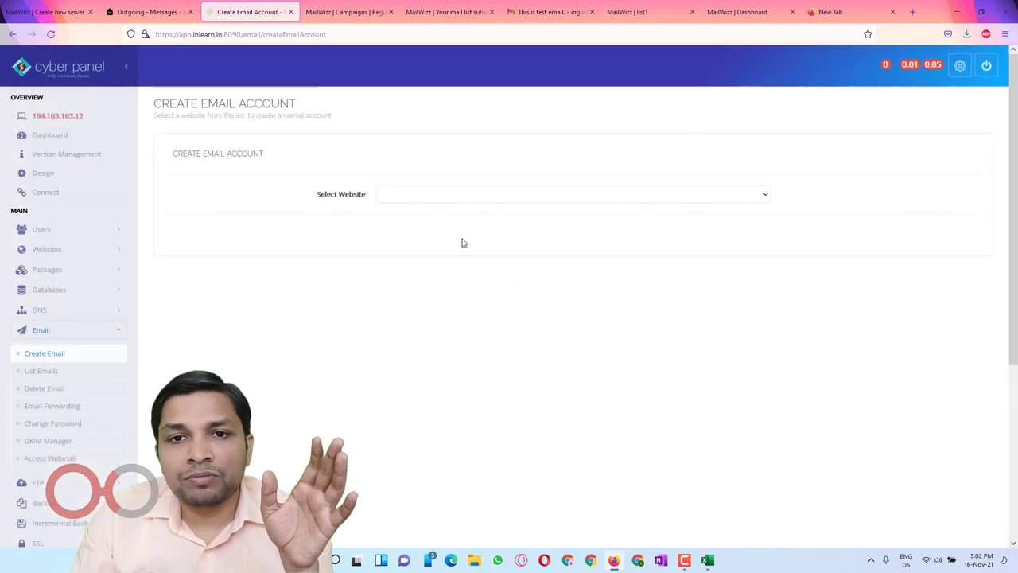
left_click(421, 197)
left_click(420, 227)
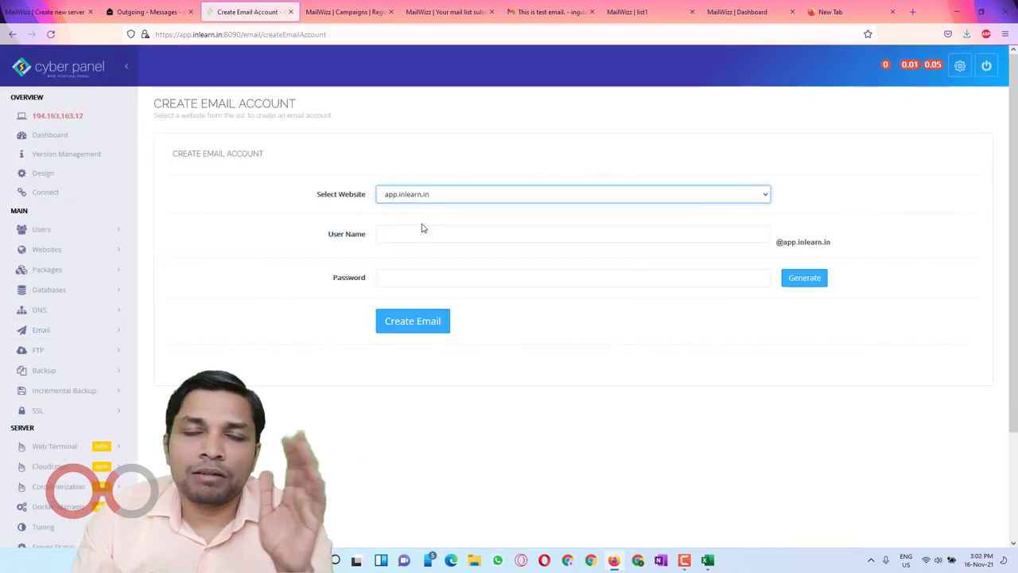
Step: Create the 'bounce' mailbox with a password and copy its new address
left_click(432, 233)
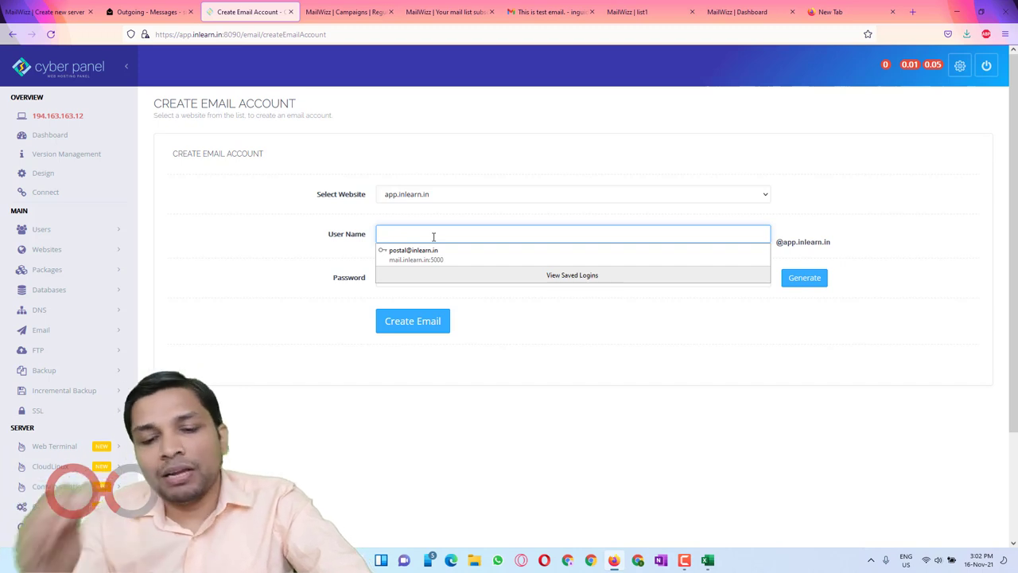
type("bounce")
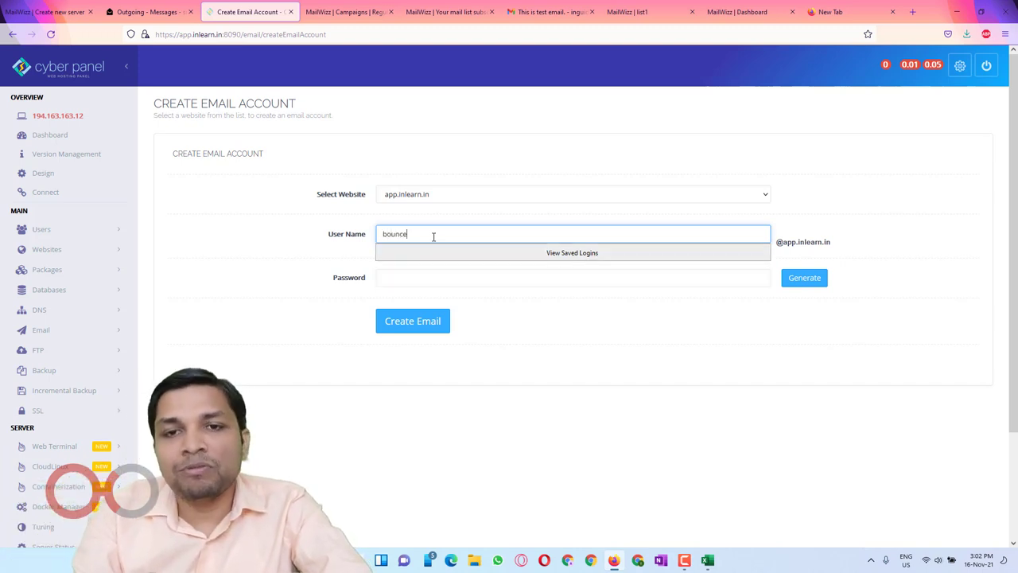
key("Tab")
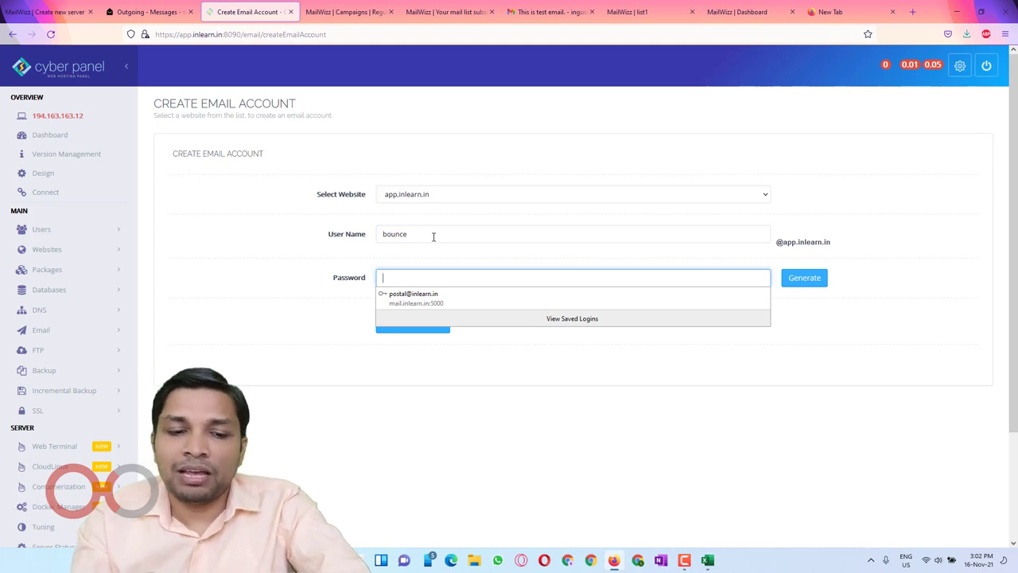
type("•••")
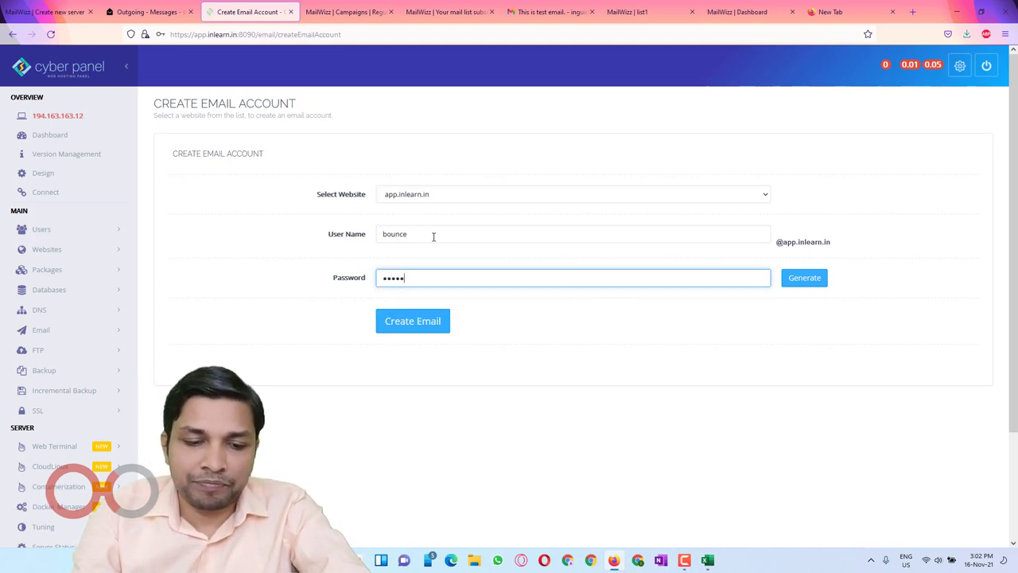
type("••••••••")
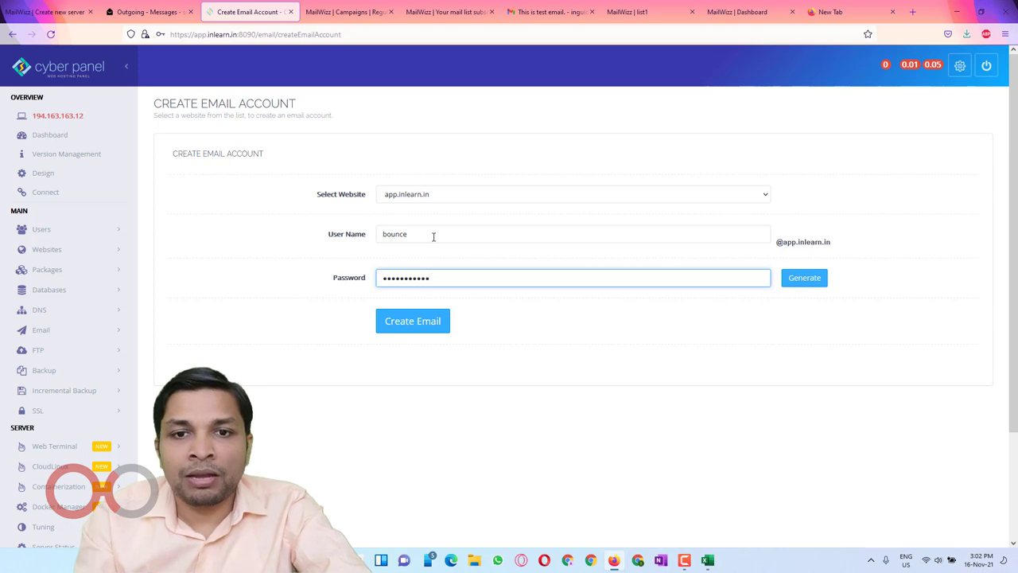
left_click(412, 324)
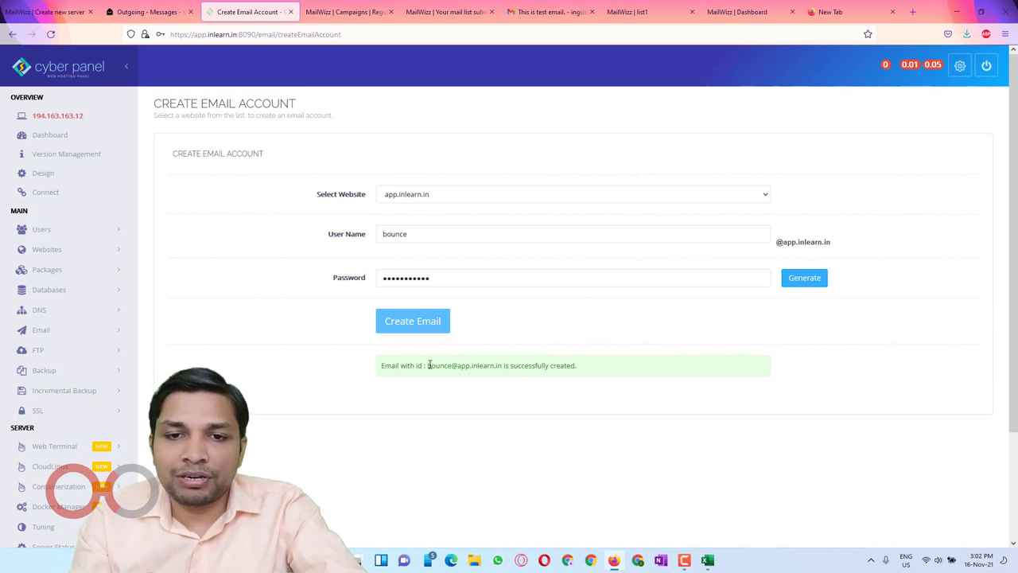
left_click_drag(429, 365, 504, 367)
key("ctrl+c")
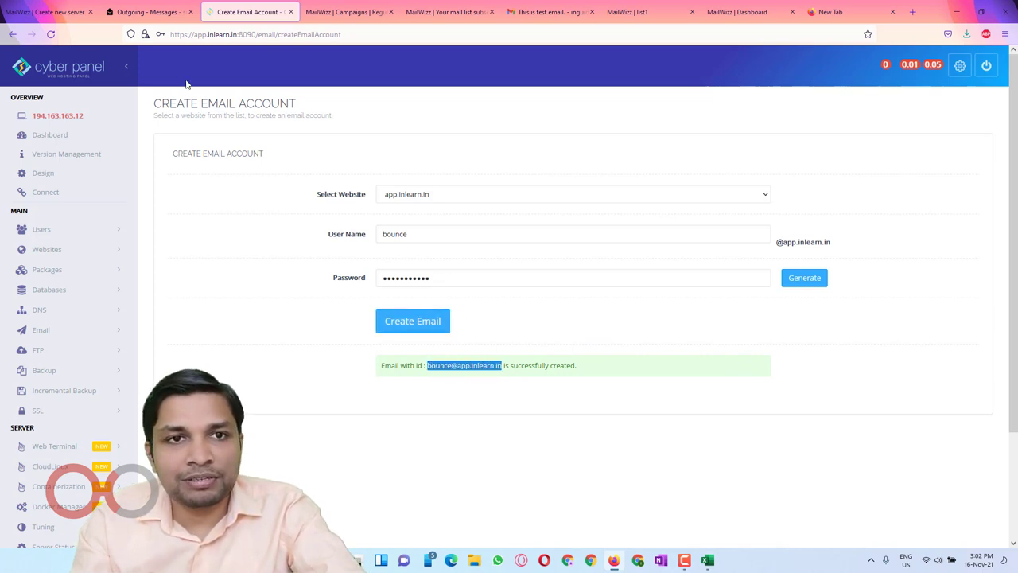
left_click(56, 12)
Step: Fill in Hostname app.inlearn.in and the bounce mailbox address as Username
left_click(403, 176)
key("ctrl+v")
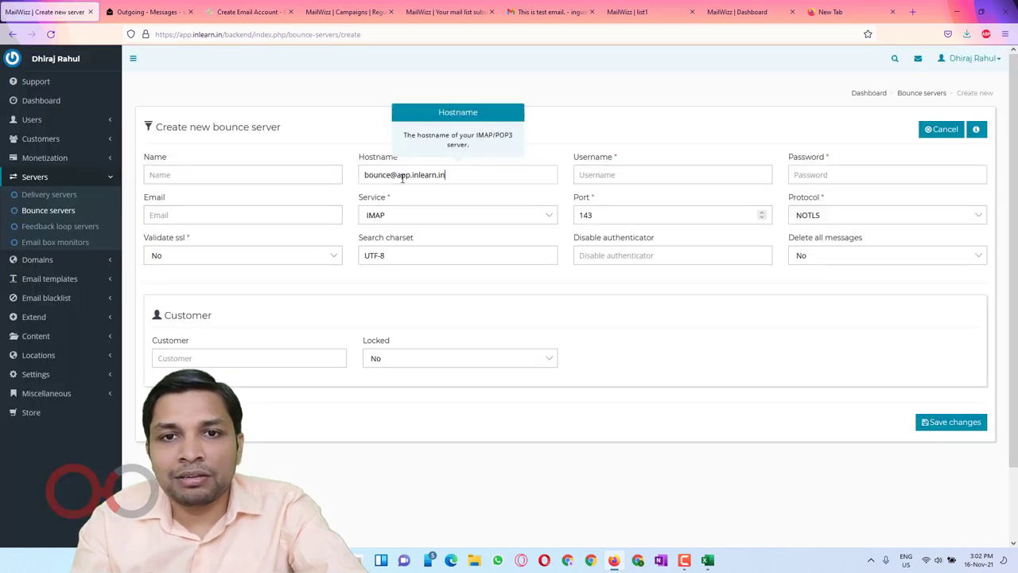
left_click(645, 174)
key("ctrl+v")
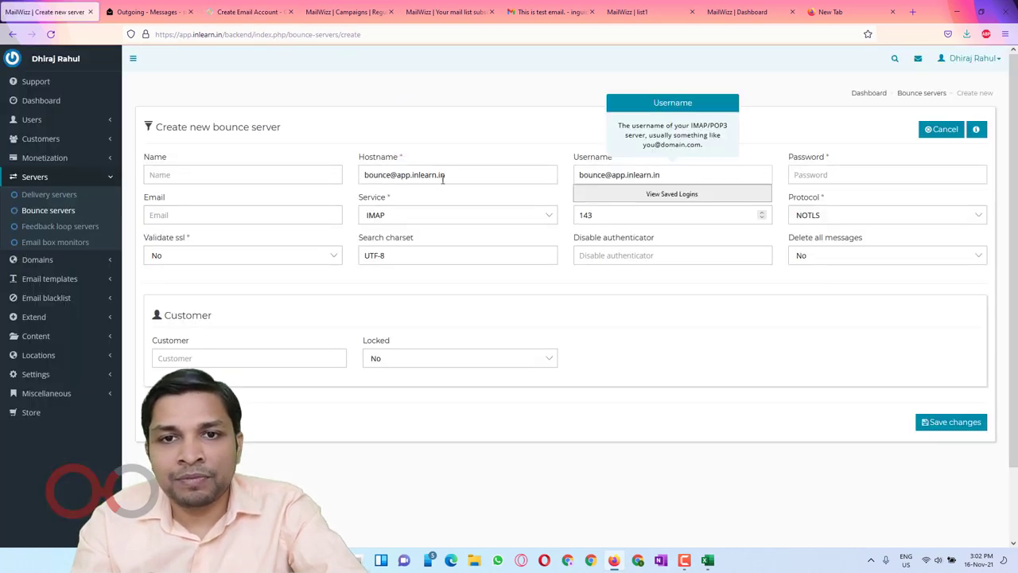
left_click_drag(400, 175, 336, 176)
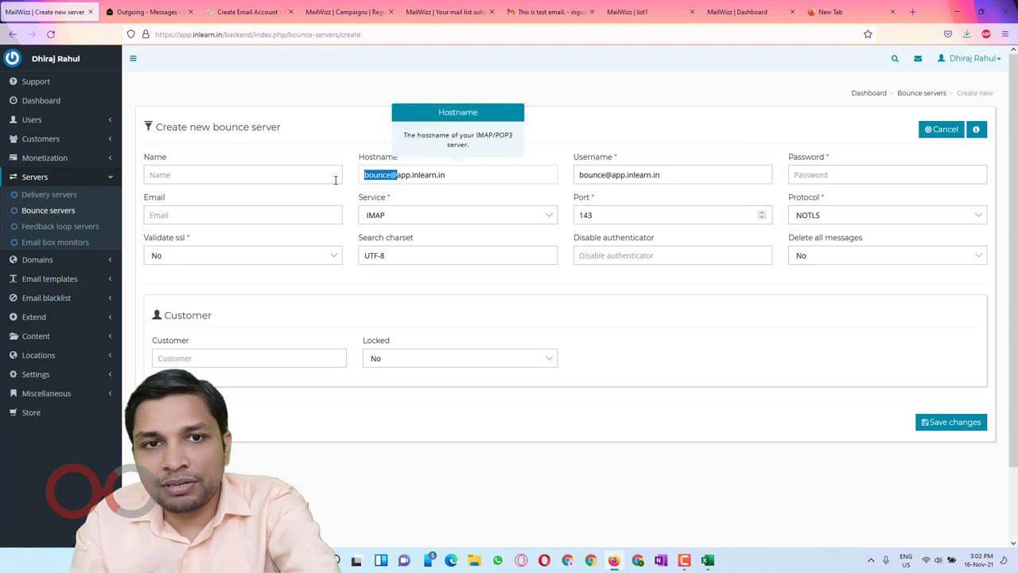
key("BackSpace")
Step: Name the server 'bounce', enter the mailbox password, keep IMAP, and save
left_click(273, 176)
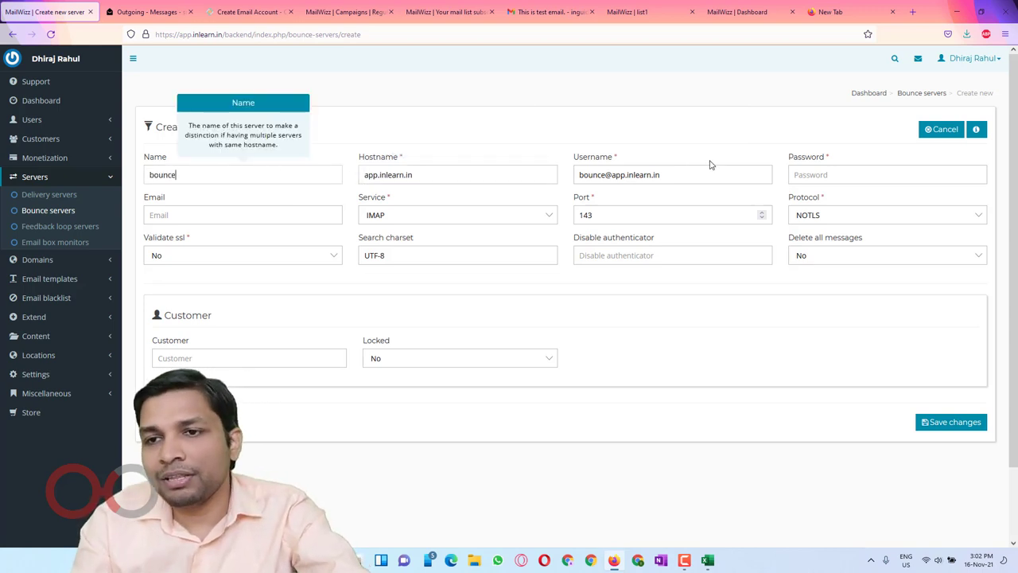
left_click(800, 174)
type("a")
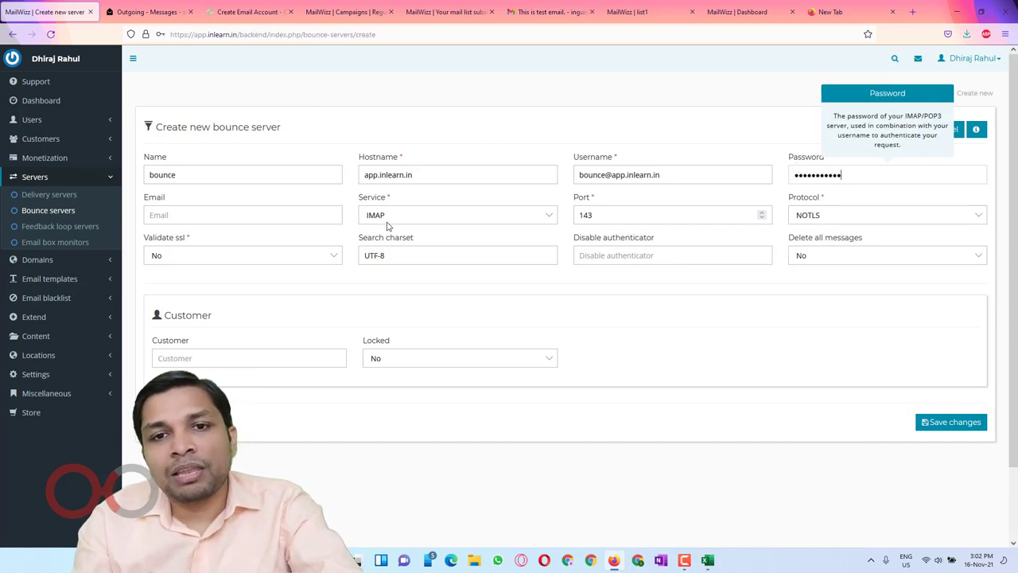
left_click(427, 223)
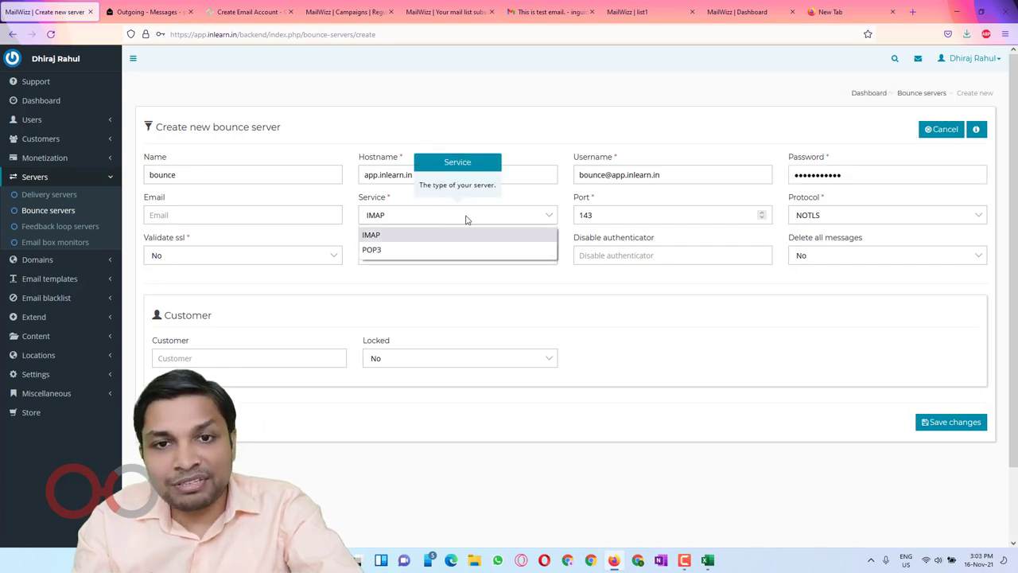
left_click(469, 218)
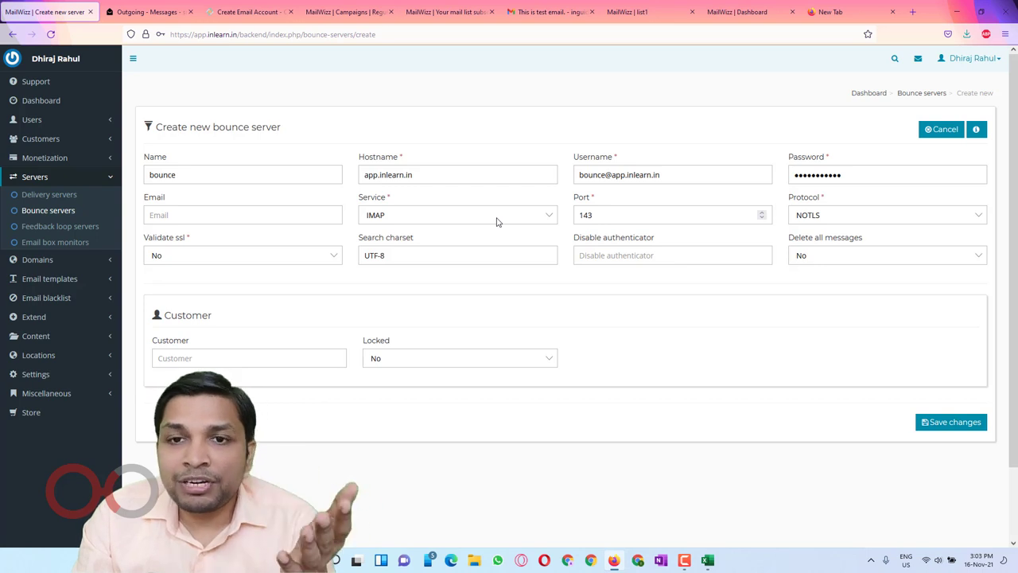
left_click(950, 423)
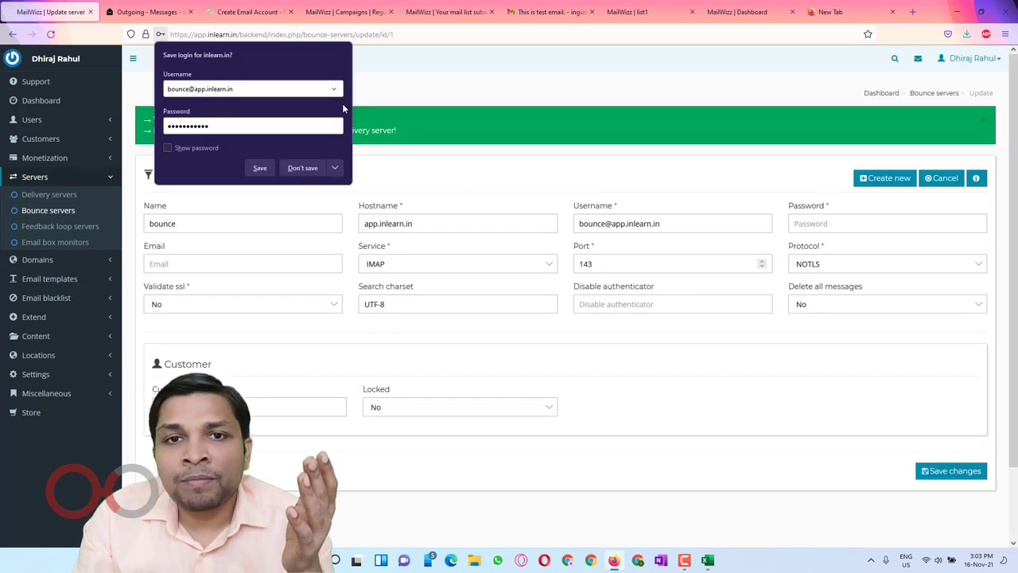
Step: Decline Firefox's save-login prompt and read the bounce server saved-successfully message
left_click(309, 167)
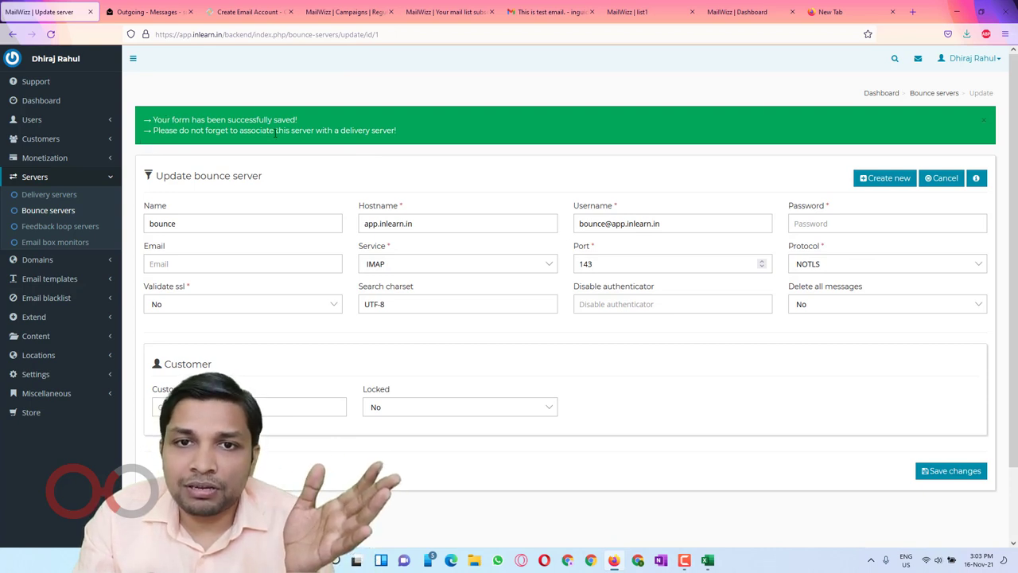
left_click_drag(409, 127, 142, 124)
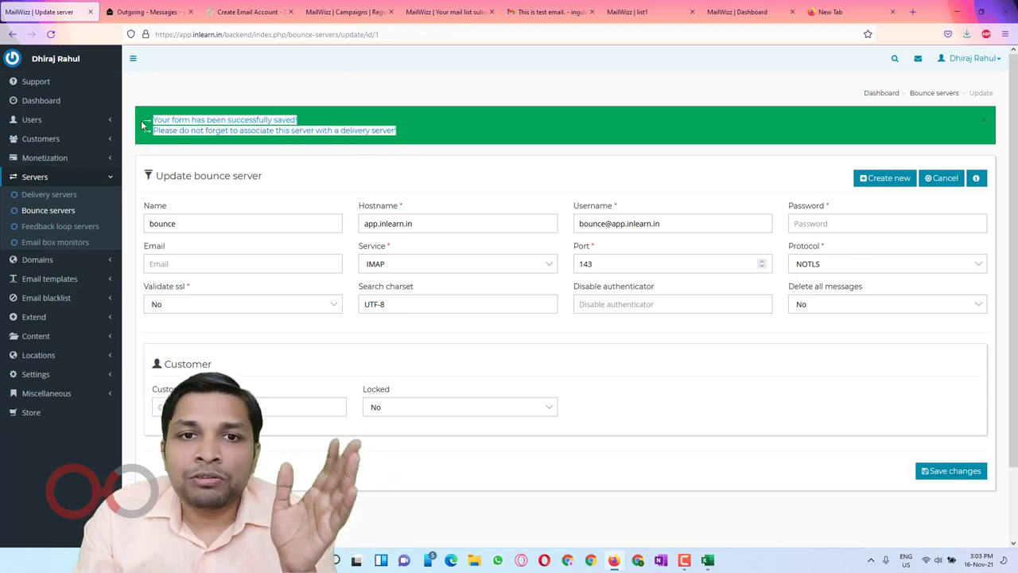
left_click(493, 143)
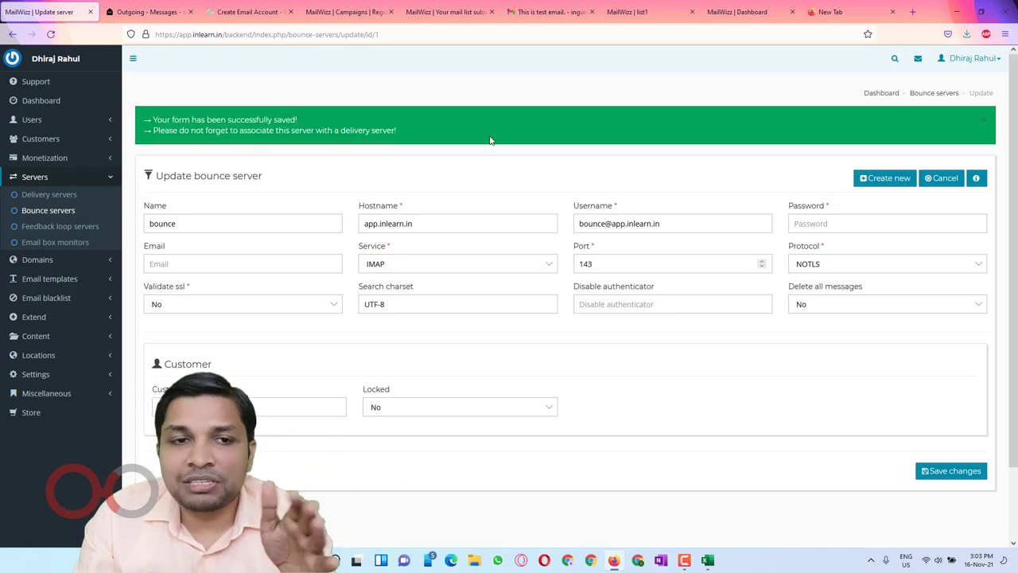
Step: Start a new SMTP delivery server with its Bounce server set to 'bounce'
left_click(49, 195)
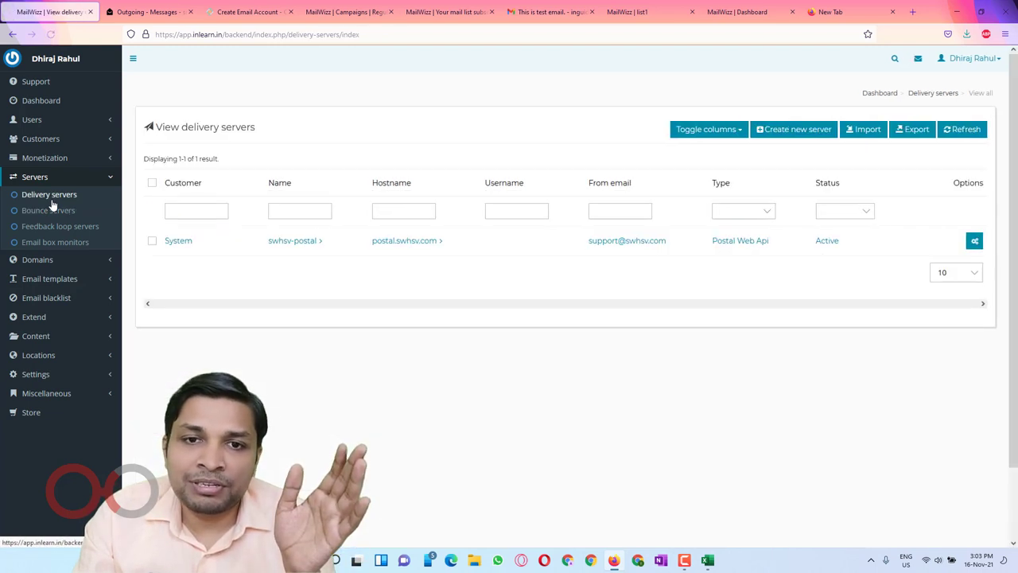
left_click(780, 132)
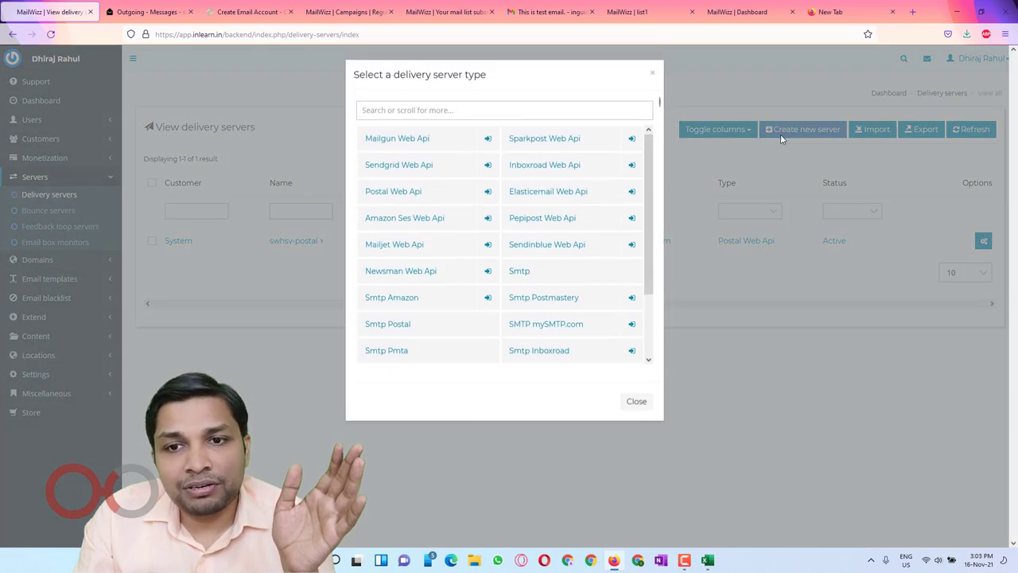
left_click(525, 271)
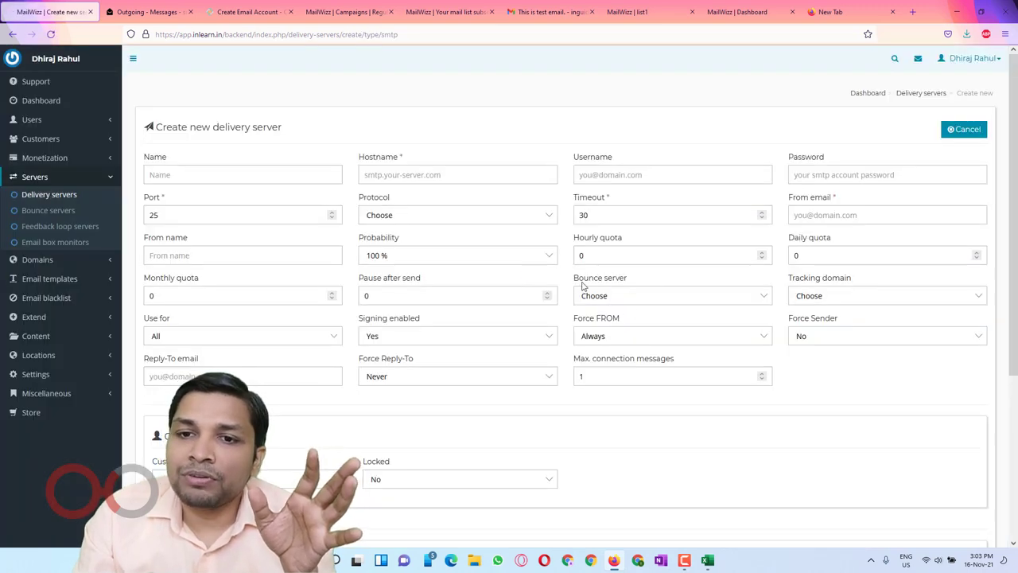
left_click_drag(569, 280, 629, 284)
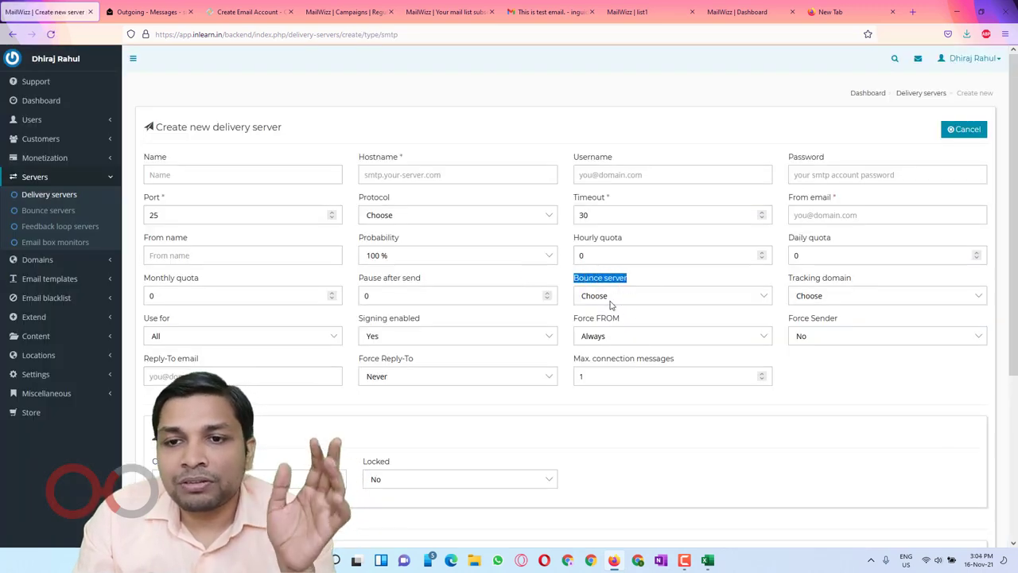
left_click(609, 303)
left_click(614, 331)
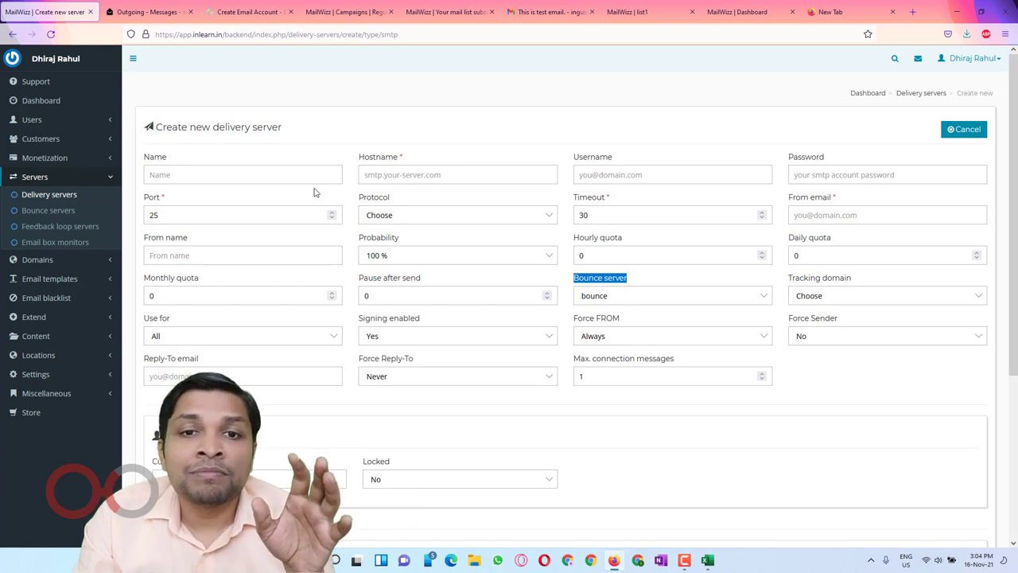
left_click(375, 175)
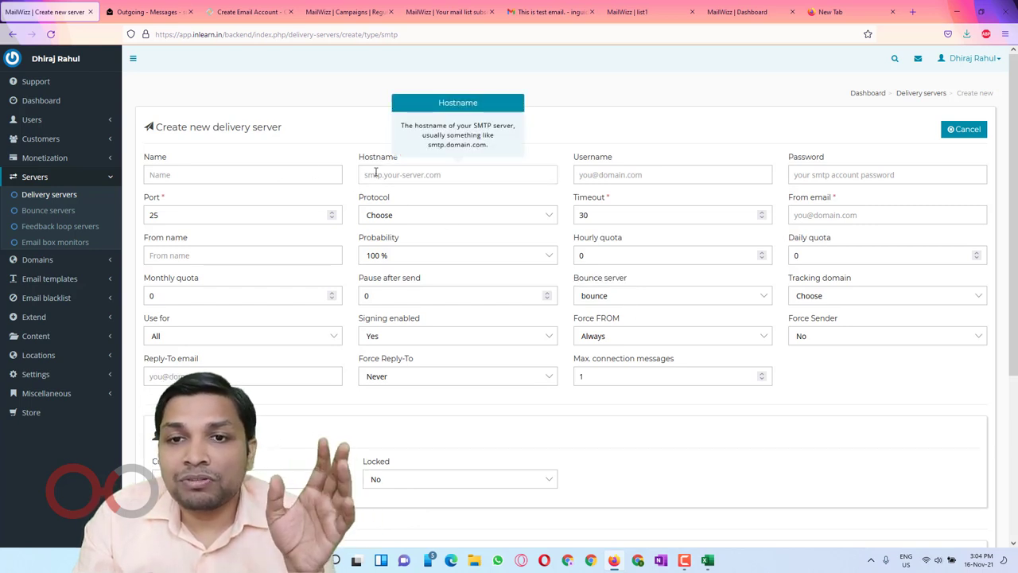
left_click(716, 169)
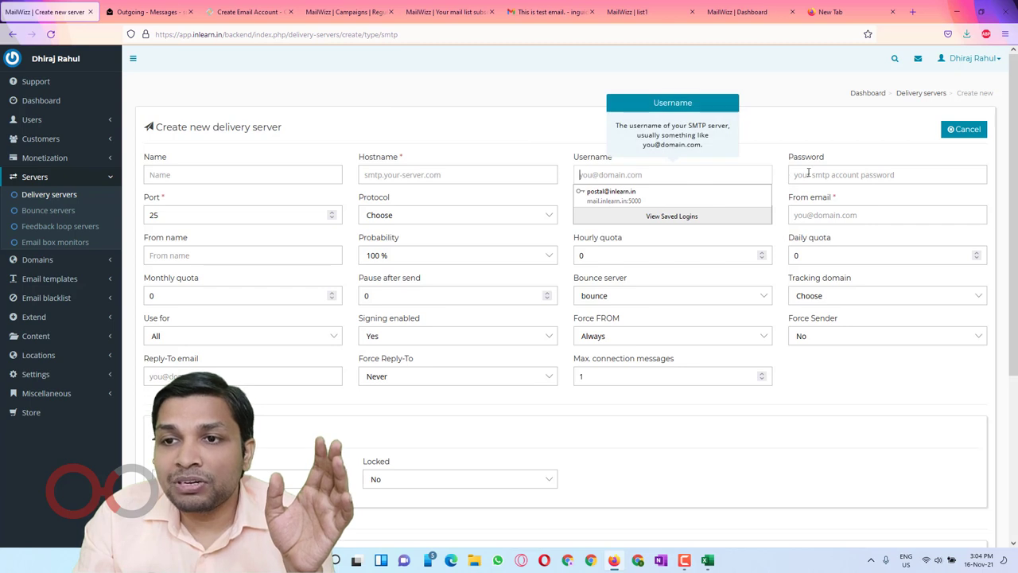
key("Tab")
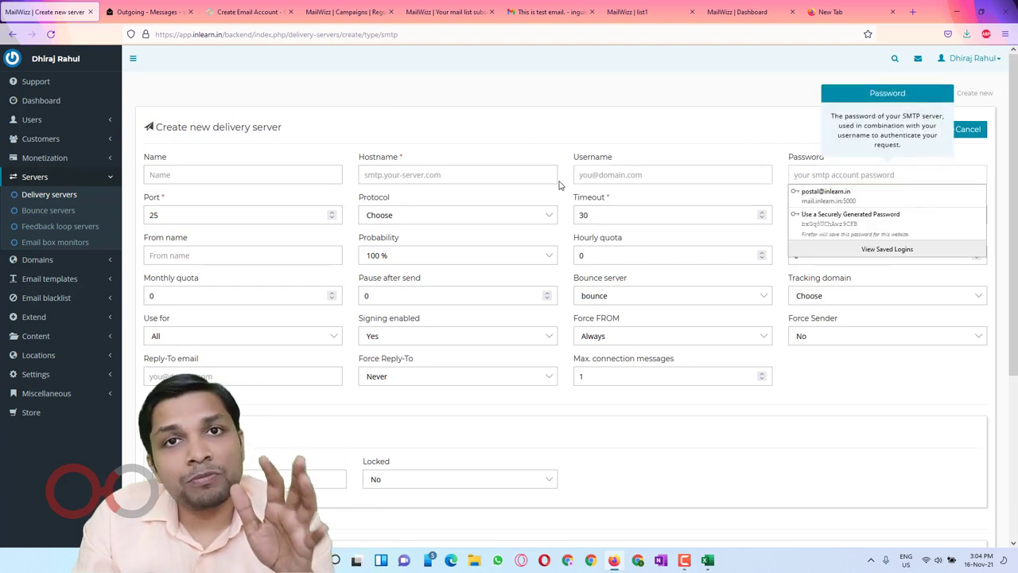